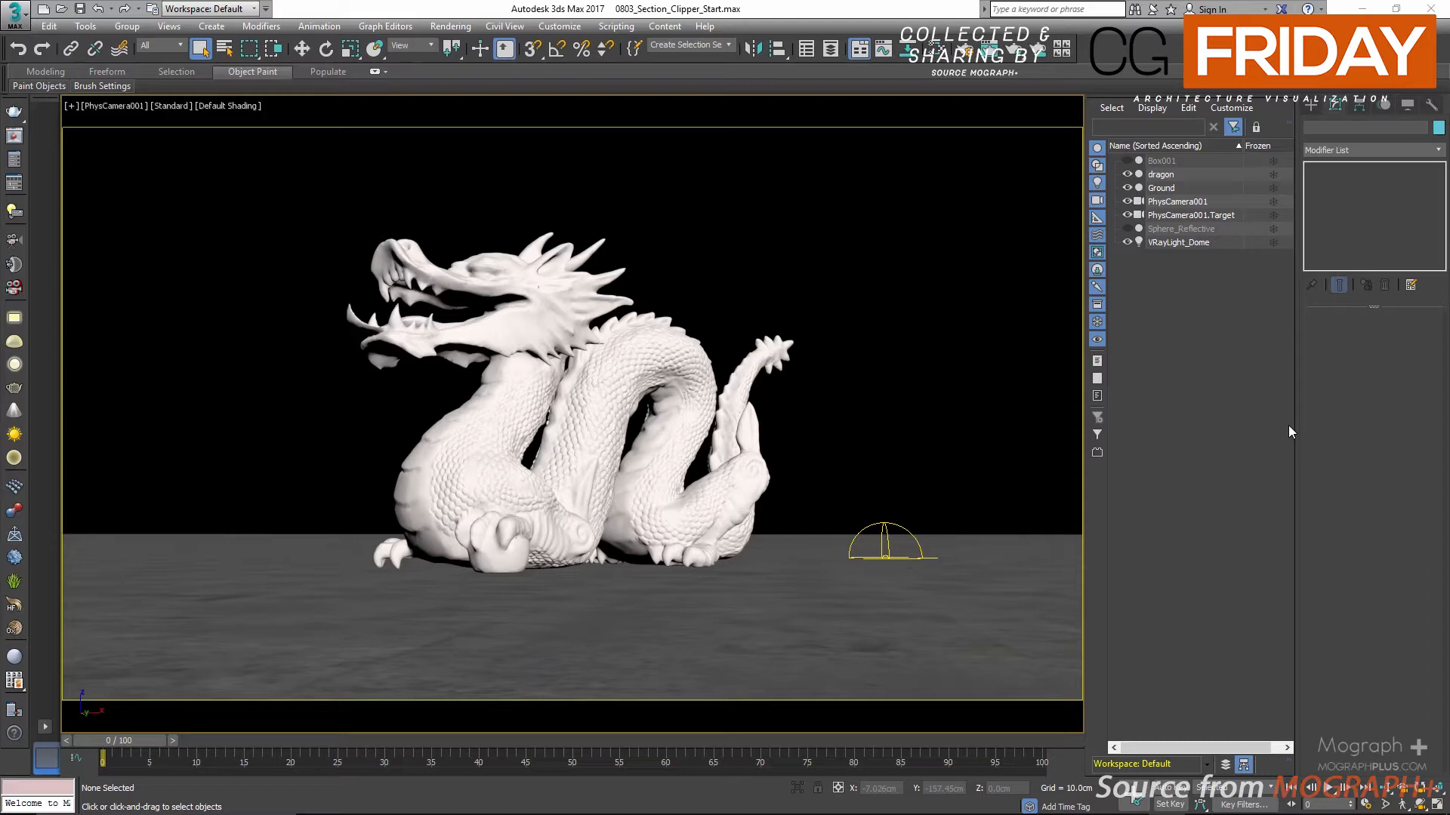
Create a VRayClipper plane on the ground in front of the dragon.
{"action": "left_click", "coordinate": [1189, 243]}
{"action": "left_click", "coordinate": [1206, 315]}
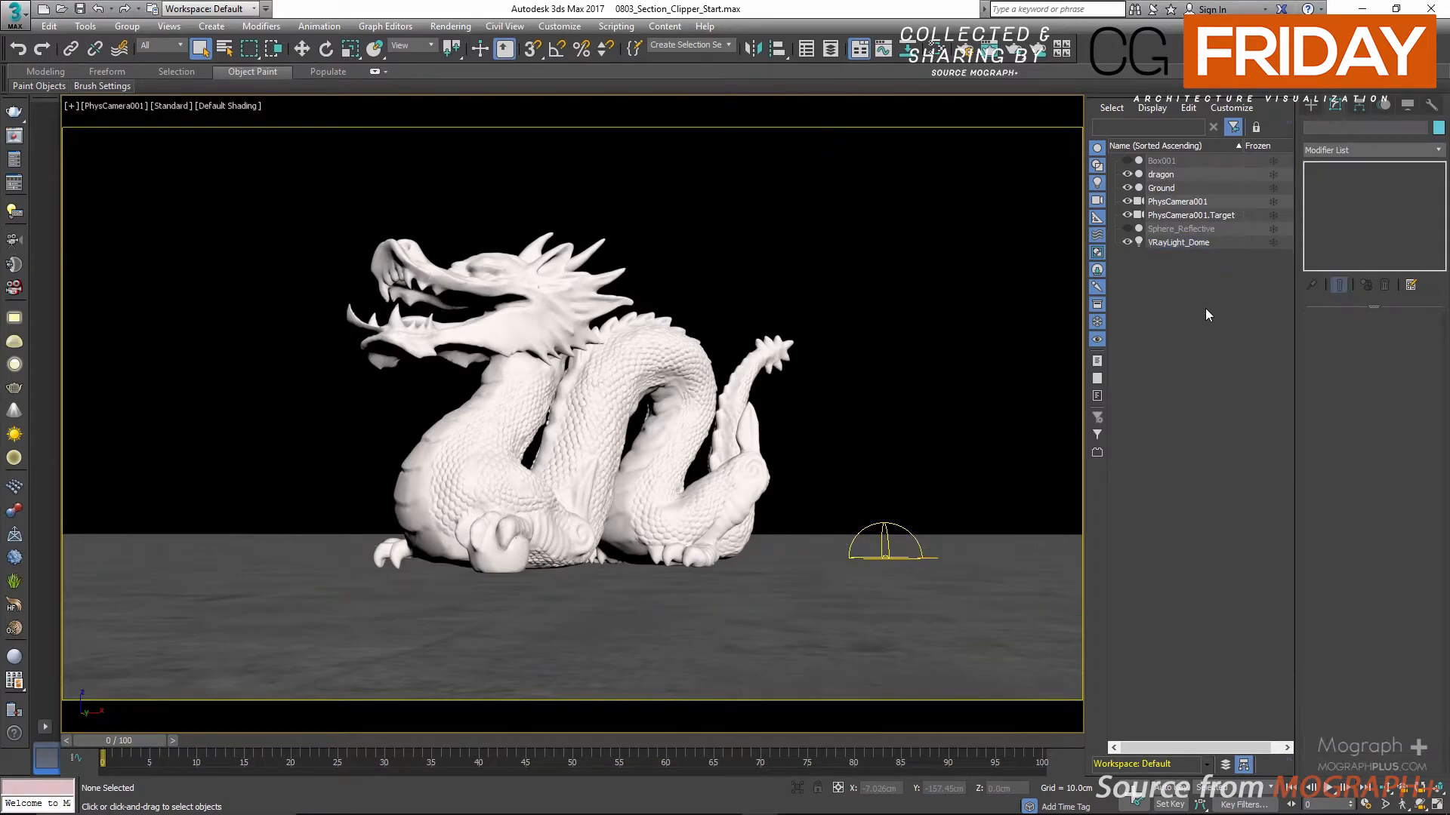
{"action": "left_click", "coordinate": [1309, 106]}
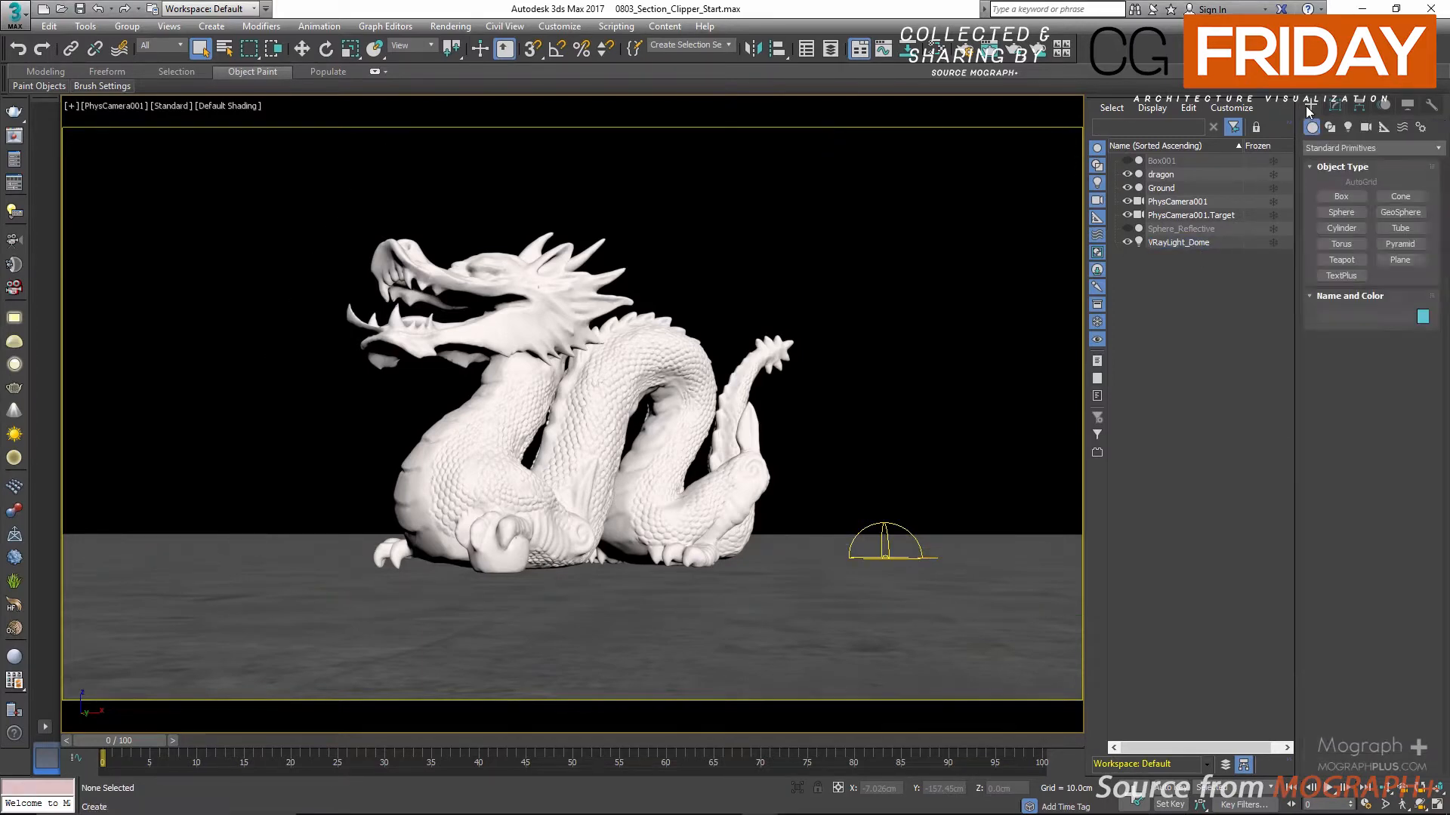
{"action": "left_click", "coordinate": [1381, 148]}
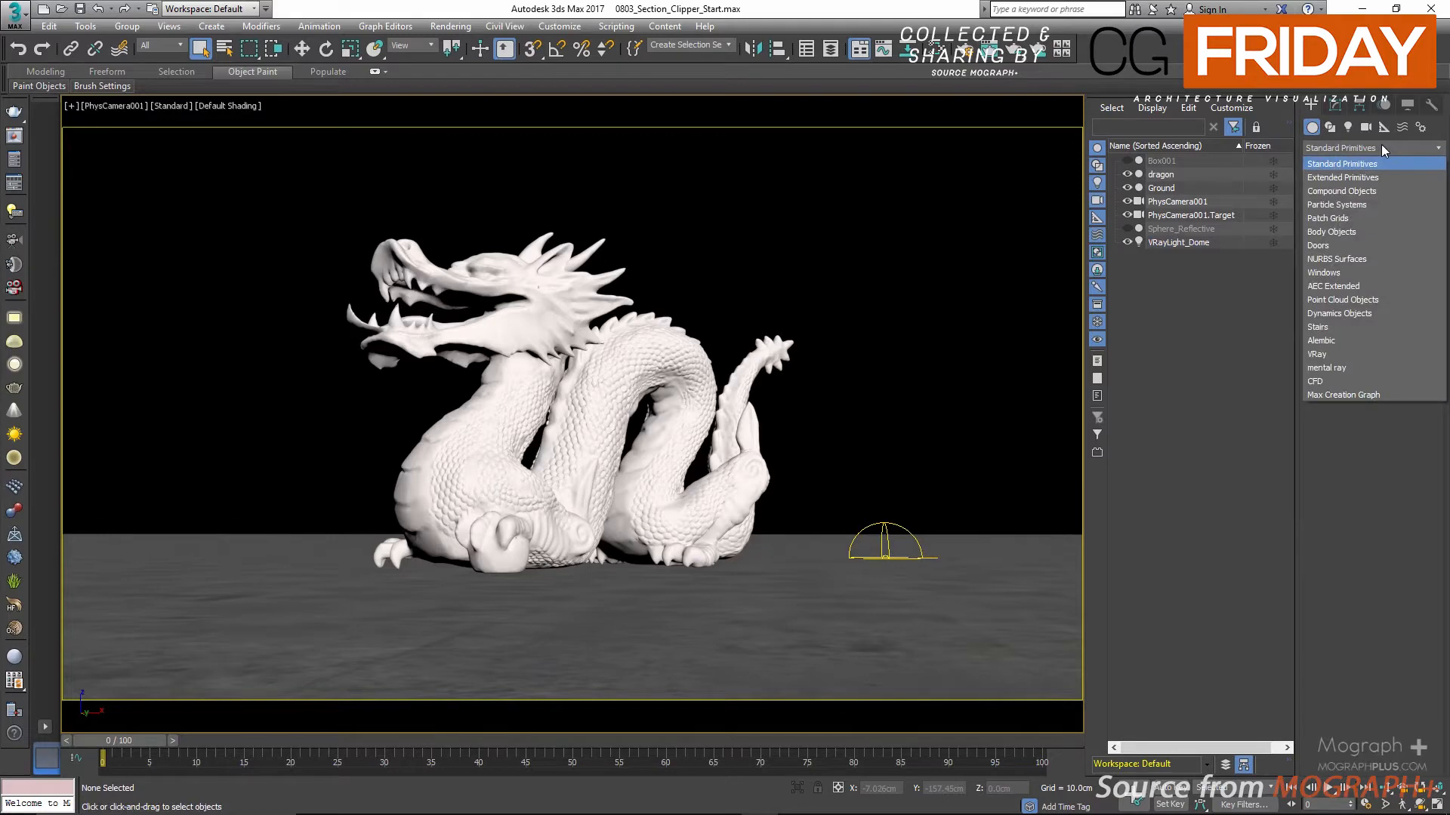
{"action": "left_click", "coordinate": [1347, 355]}
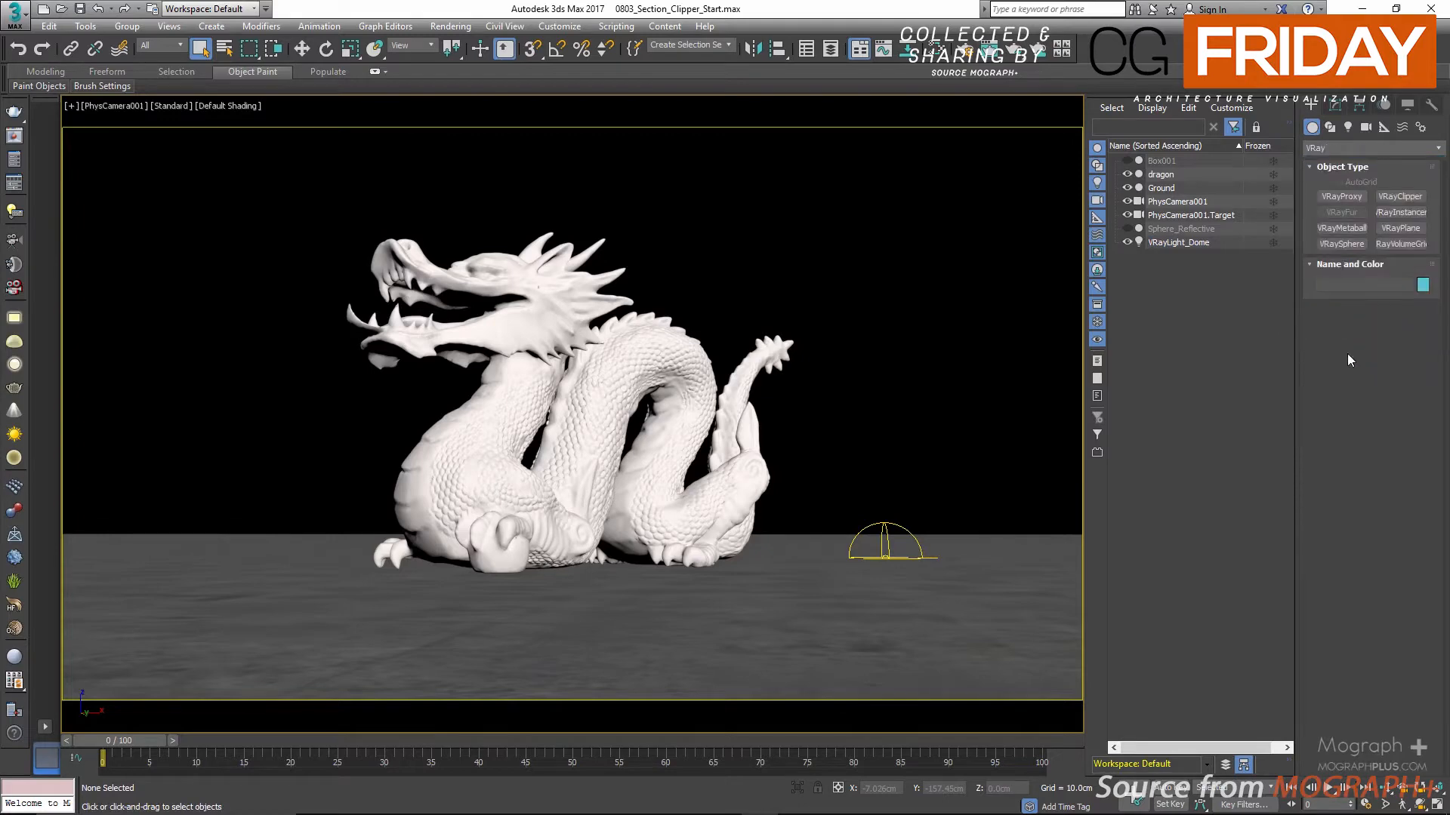
{"action": "left_click", "coordinate": [1400, 196]}
{"action": "left_click", "coordinate": [407, 598]}
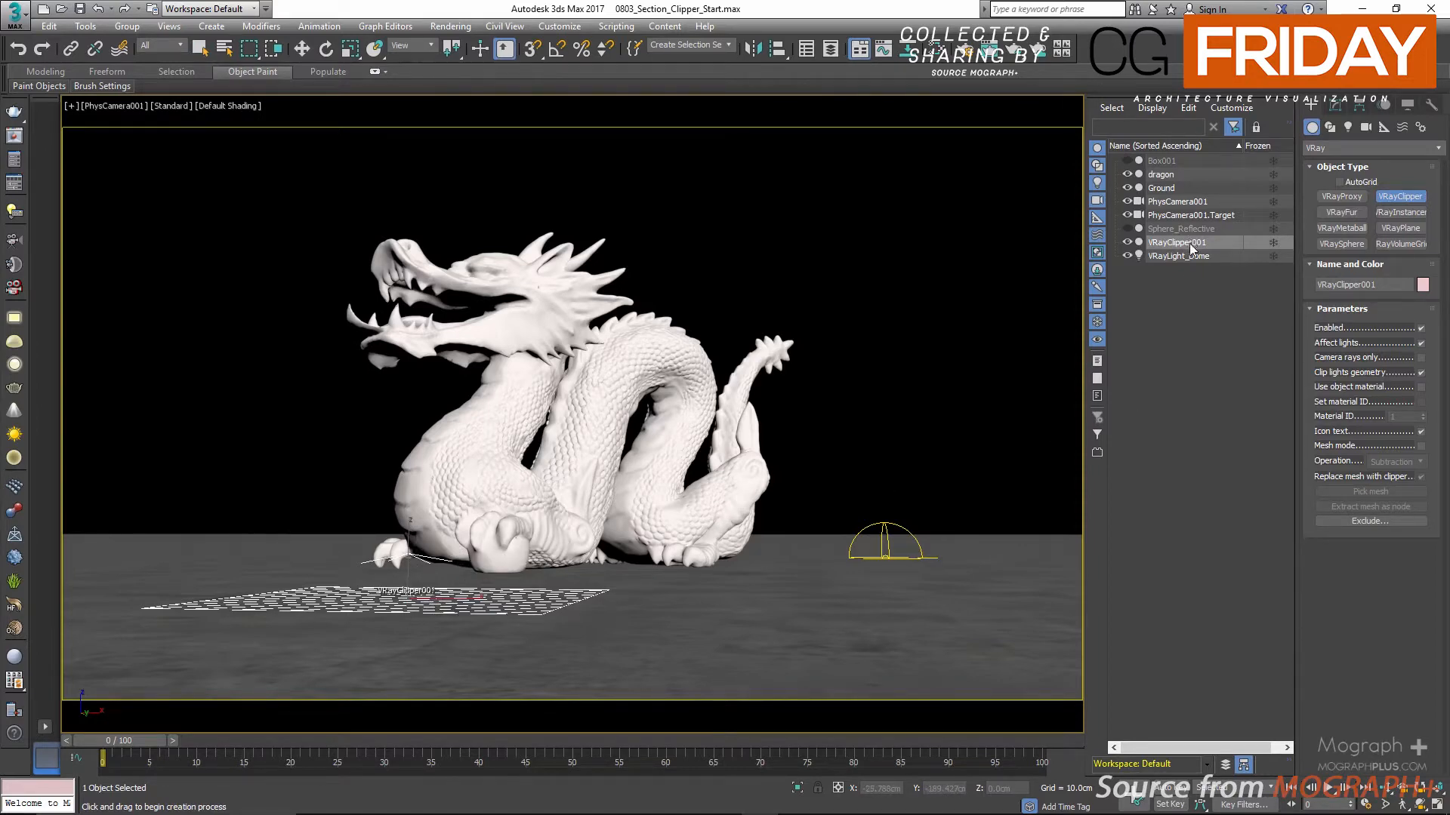
Set the clipper's object color to RGB 28, 149, 177.
{"action": "left_click", "coordinate": [1329, 110]}
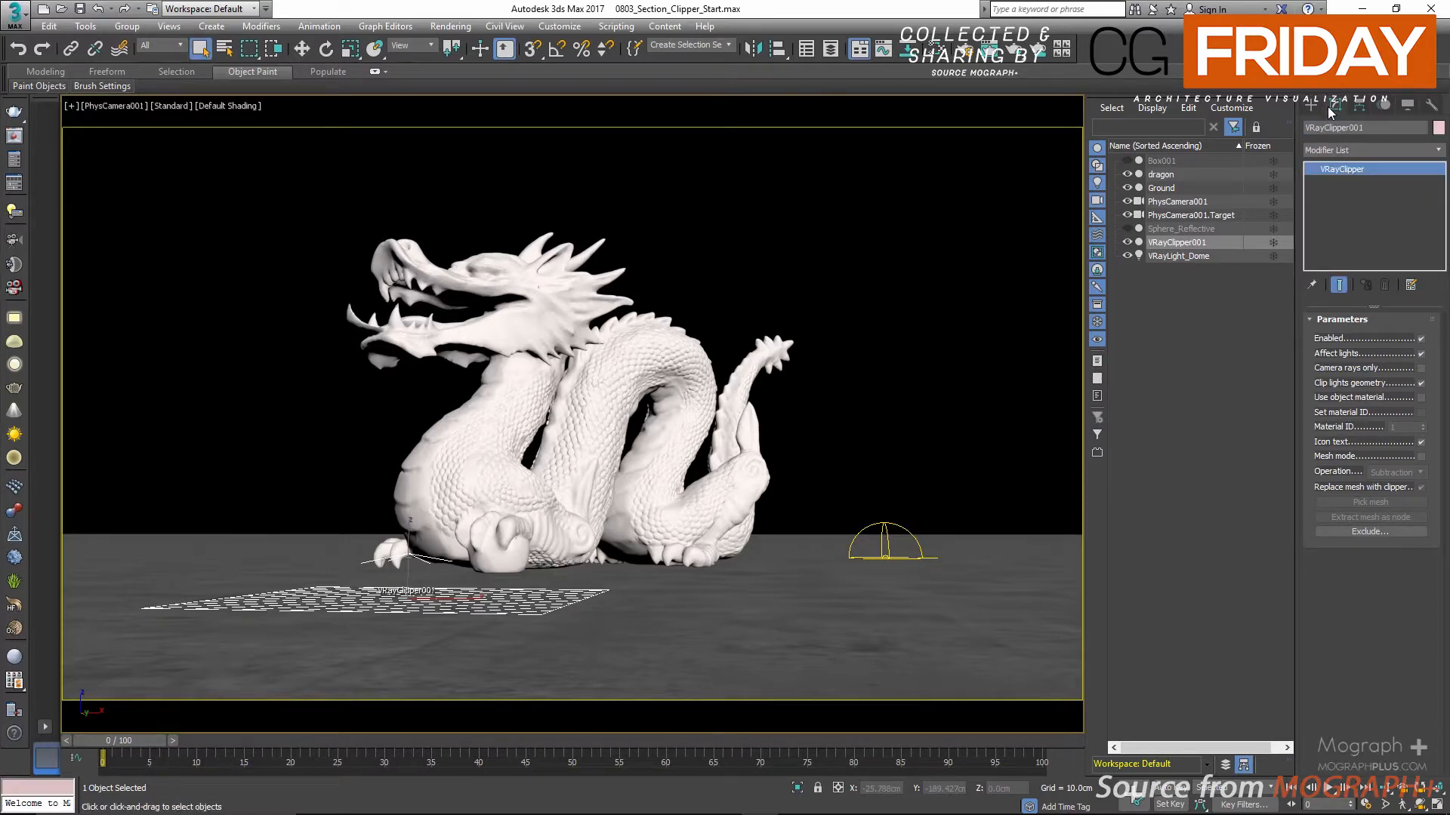
{"action": "left_click", "coordinate": [1438, 128]}
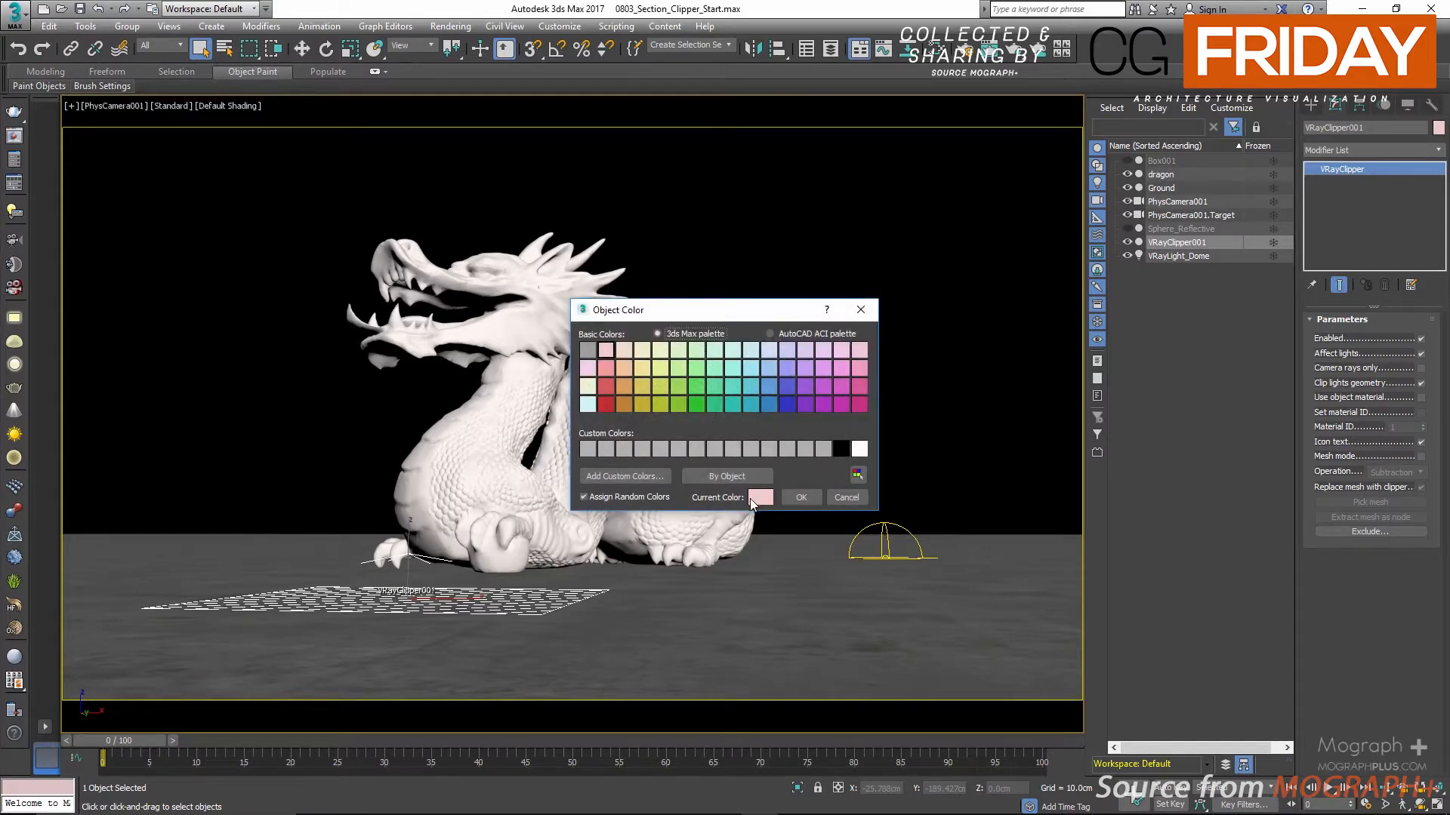
{"action": "left_click", "coordinate": [751, 498]}
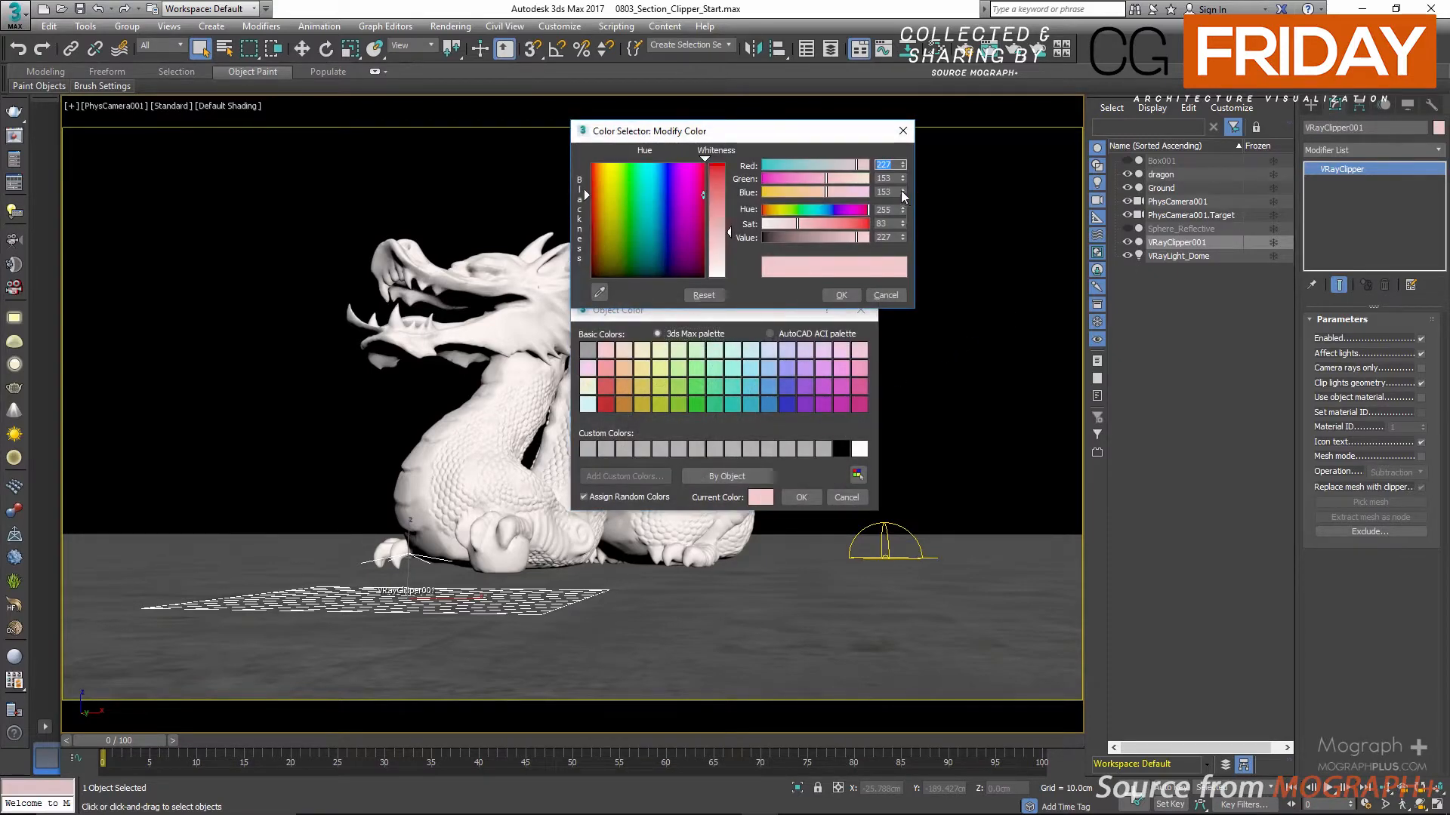
{"action": "type", "text": "28"}
{"action": "double_click", "coordinate": [883, 178]}
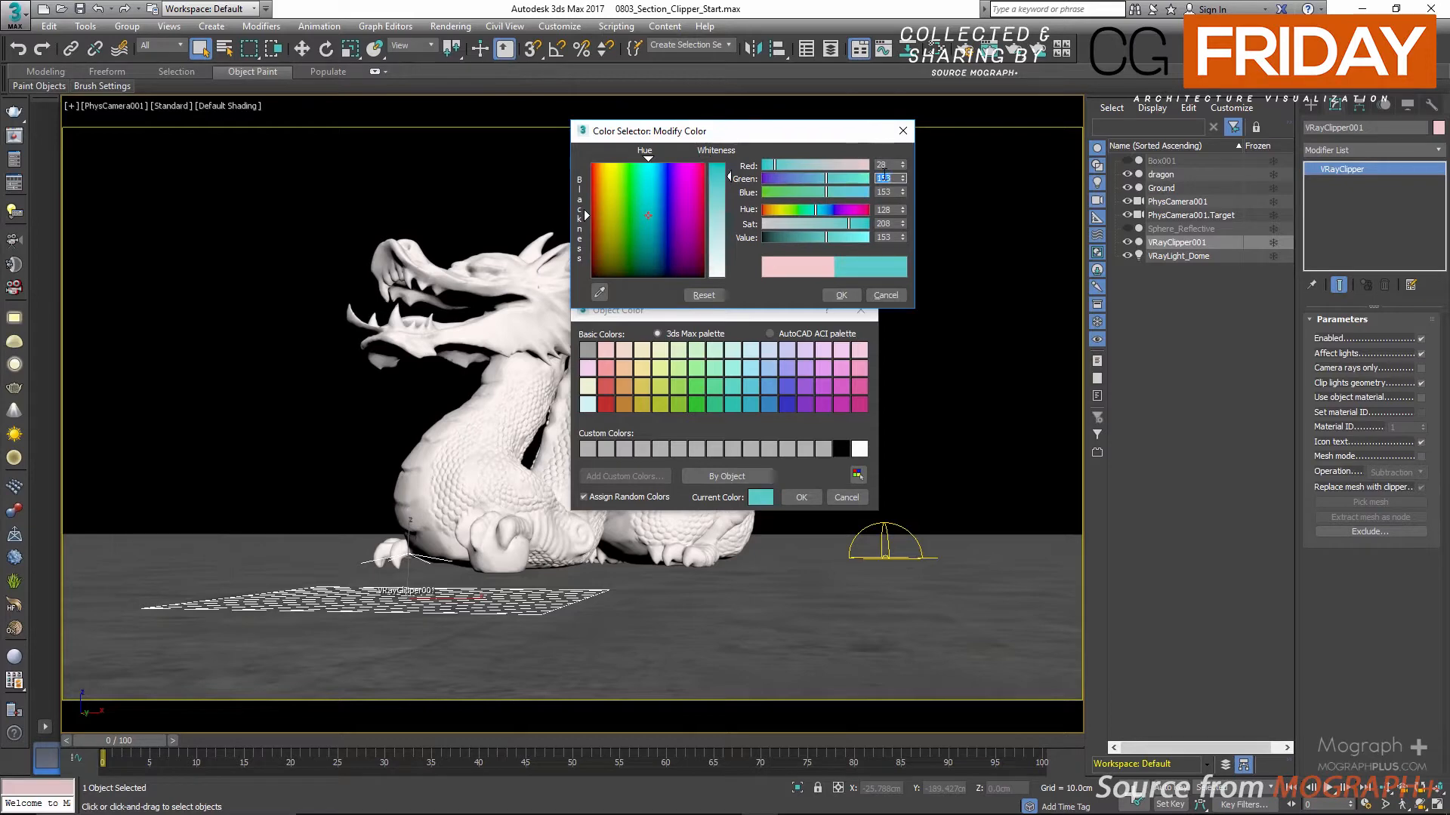
{"action": "type", "text": "149"}
{"action": "double_click", "coordinate": [884, 193]}
{"action": "type", "text": "177"}
{"action": "left_click", "coordinate": [843, 295]}
{"action": "left_click", "coordinate": [798, 497]}
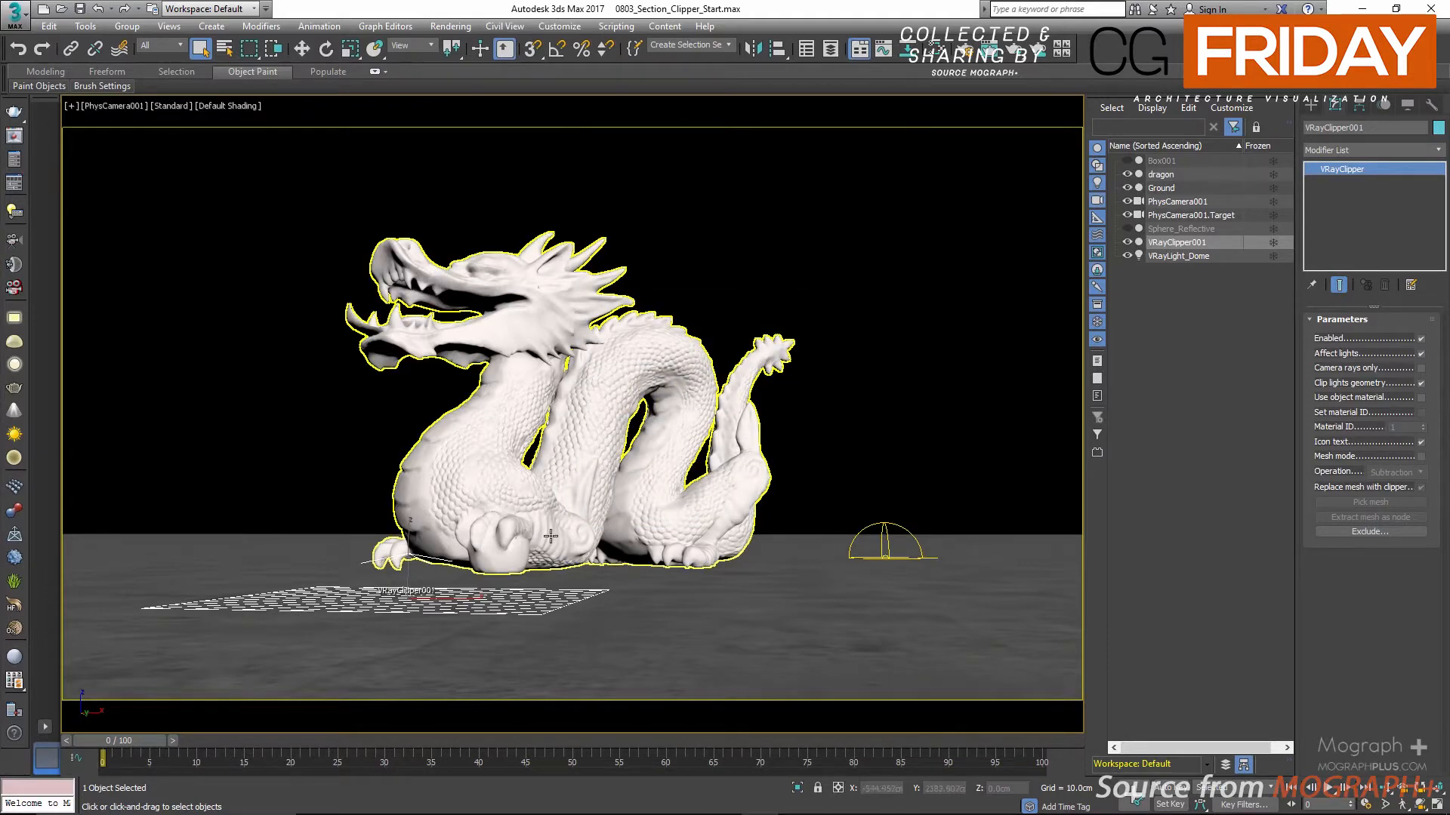
Stand the clipper upright in the perspective view by rotating it about -92° around Y, and turn it about 56° around Z.
{"action": "key", "text": "p"}
{"action": "middle_click_drag", "start_coordinate": [741, 508], "coordinate": [685, 499]}
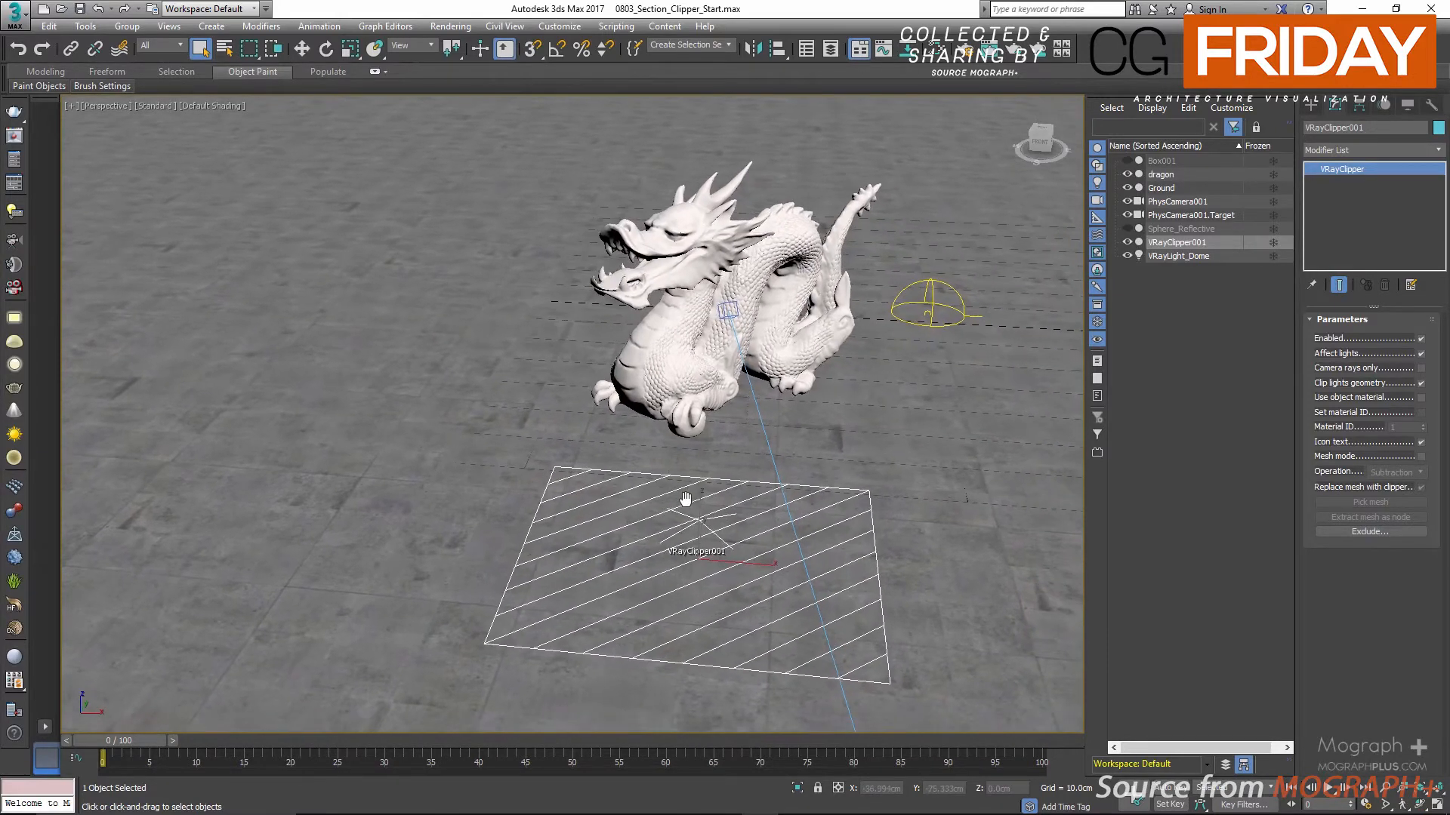
{"action": "key", "text": "e"}
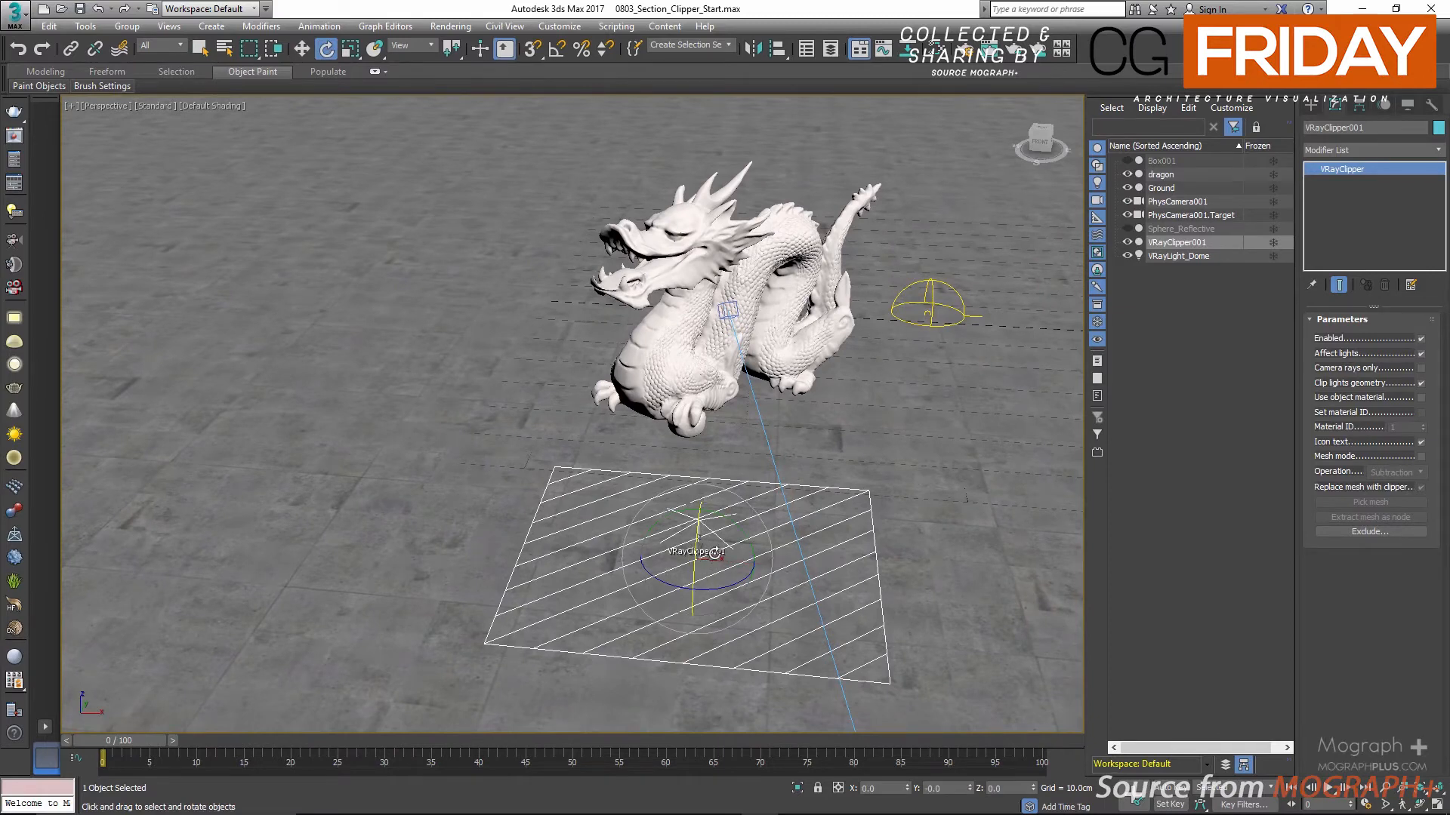
{"action": "left_click_drag", "start_coordinate": [729, 518], "coordinate": [570, 486]}
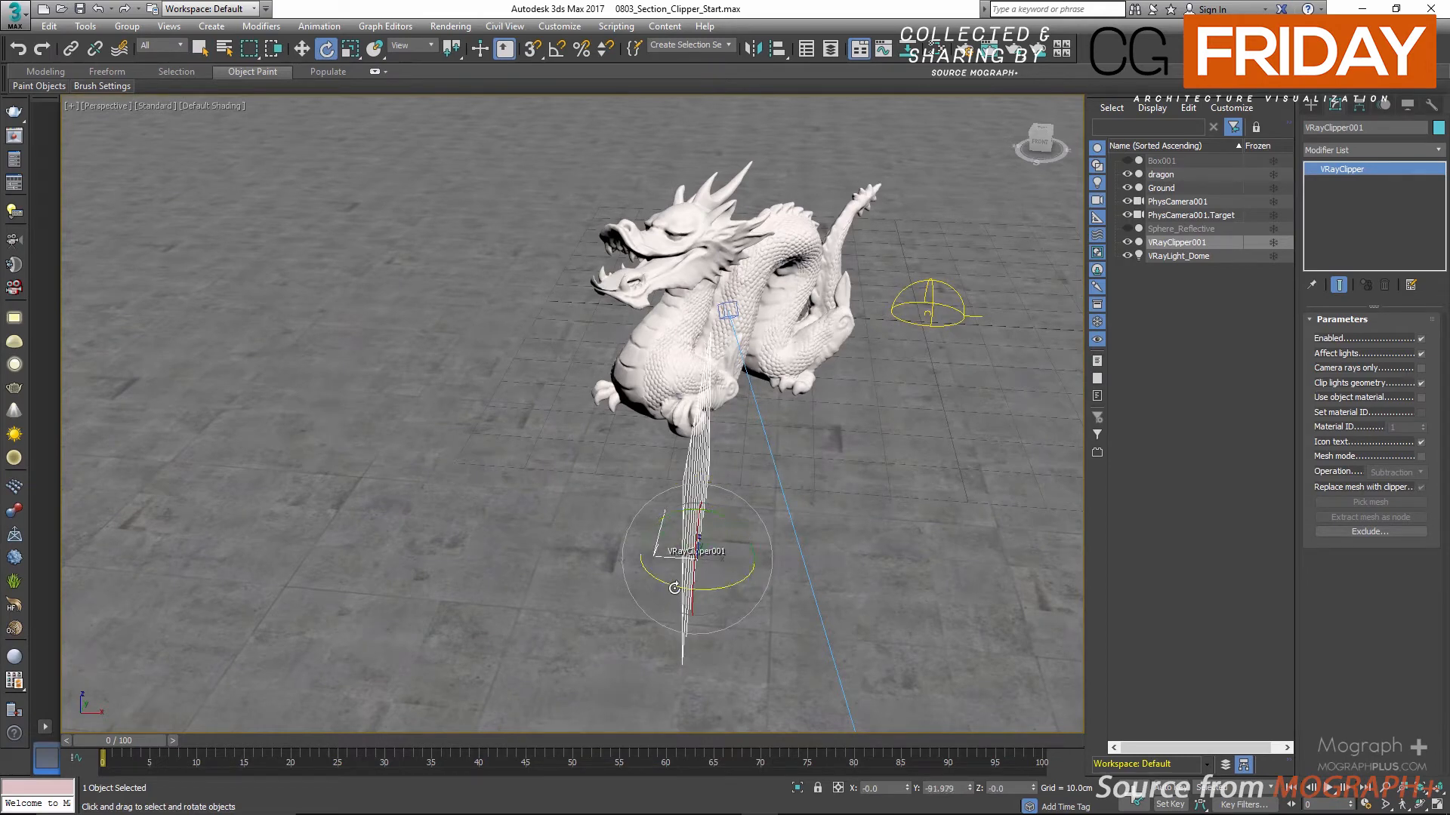
{"action": "left_click_drag", "start_coordinate": [674, 588], "coordinate": [761, 582]}
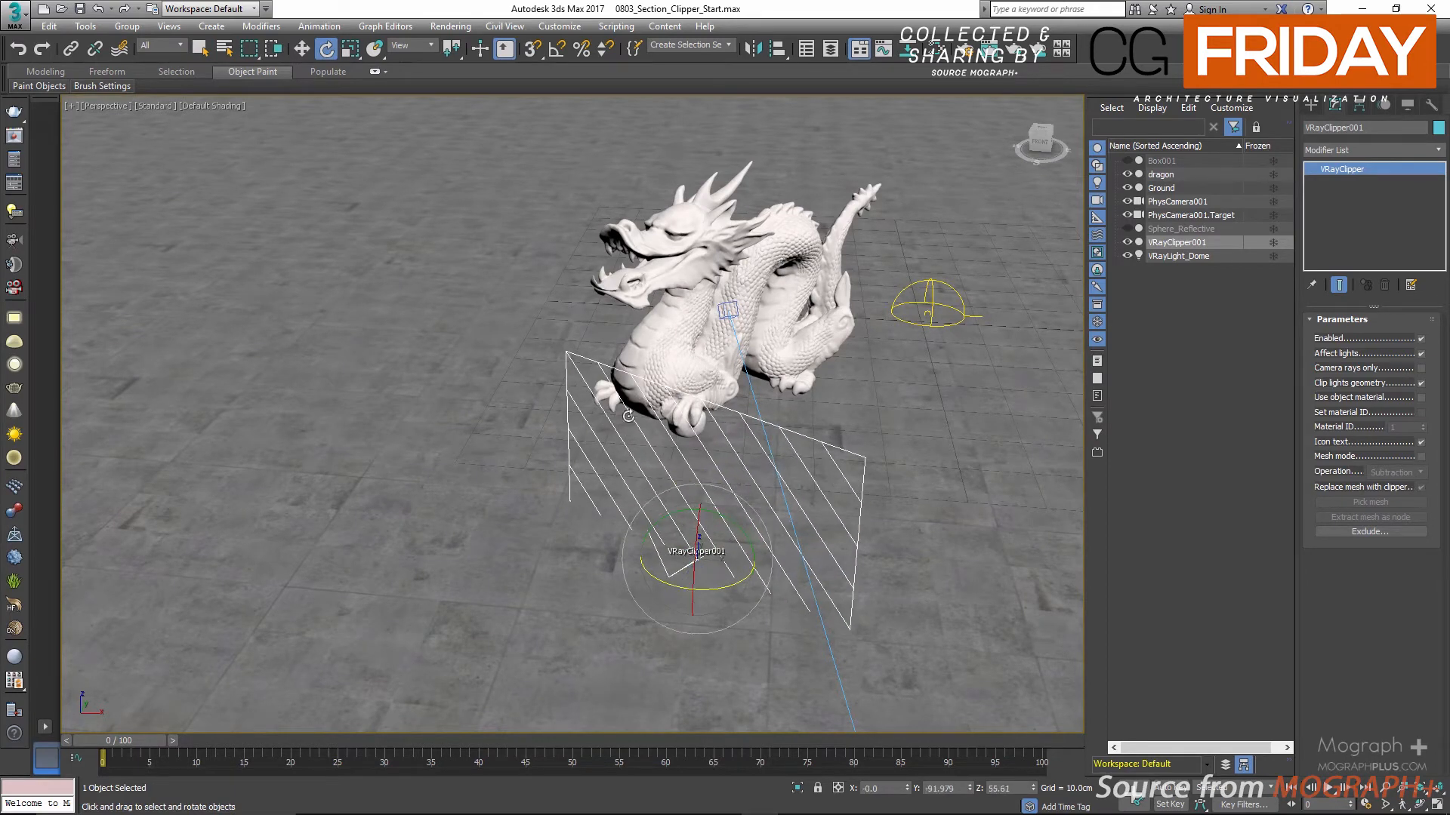
Fine-tune the clipper's Z rotation to about 52° in the top view.
{"action": "key", "text": "alt+w"}
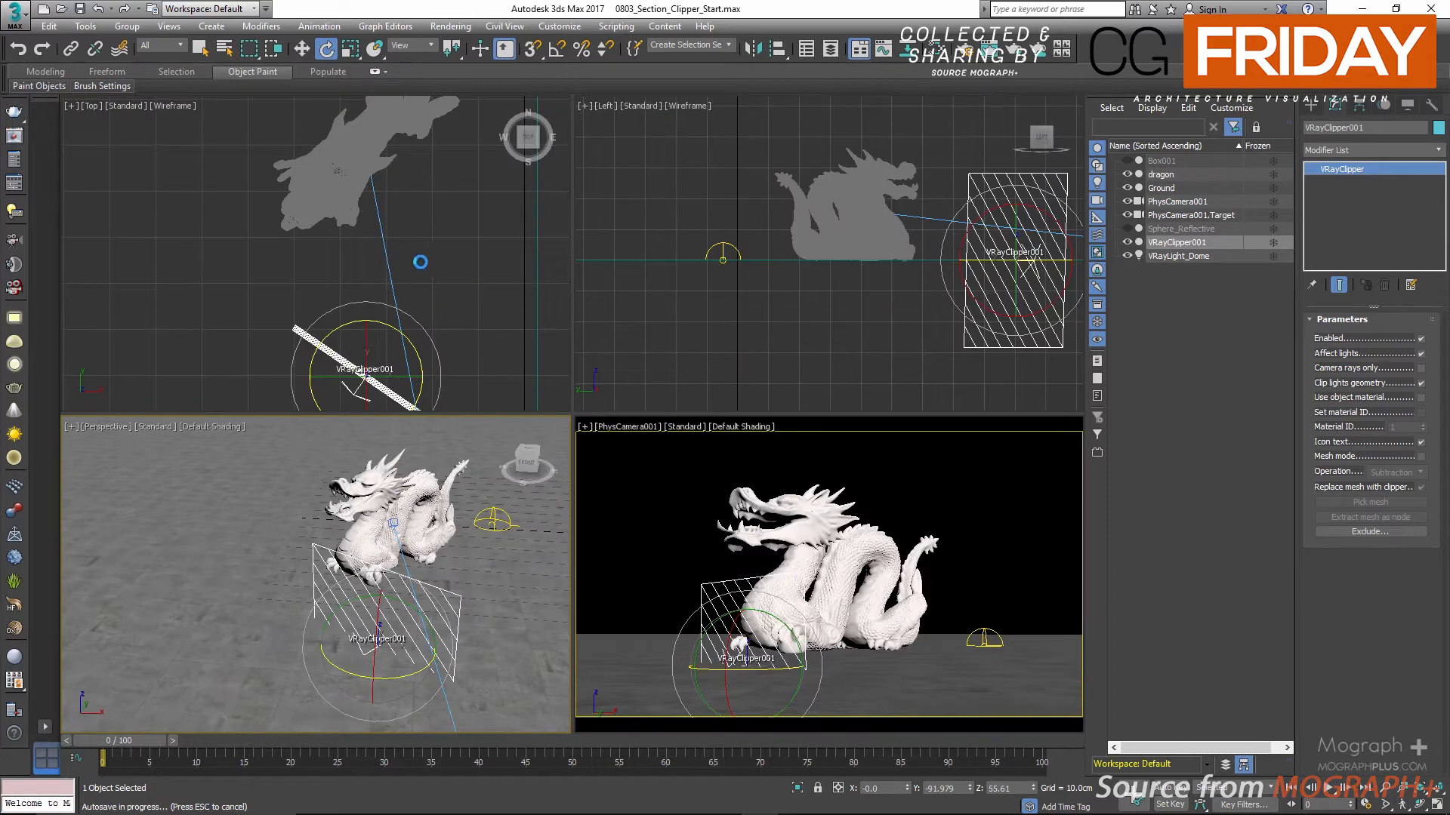
{"action": "right_click", "coordinate": [456, 265]}
{"action": "key", "text": "alt+w"}
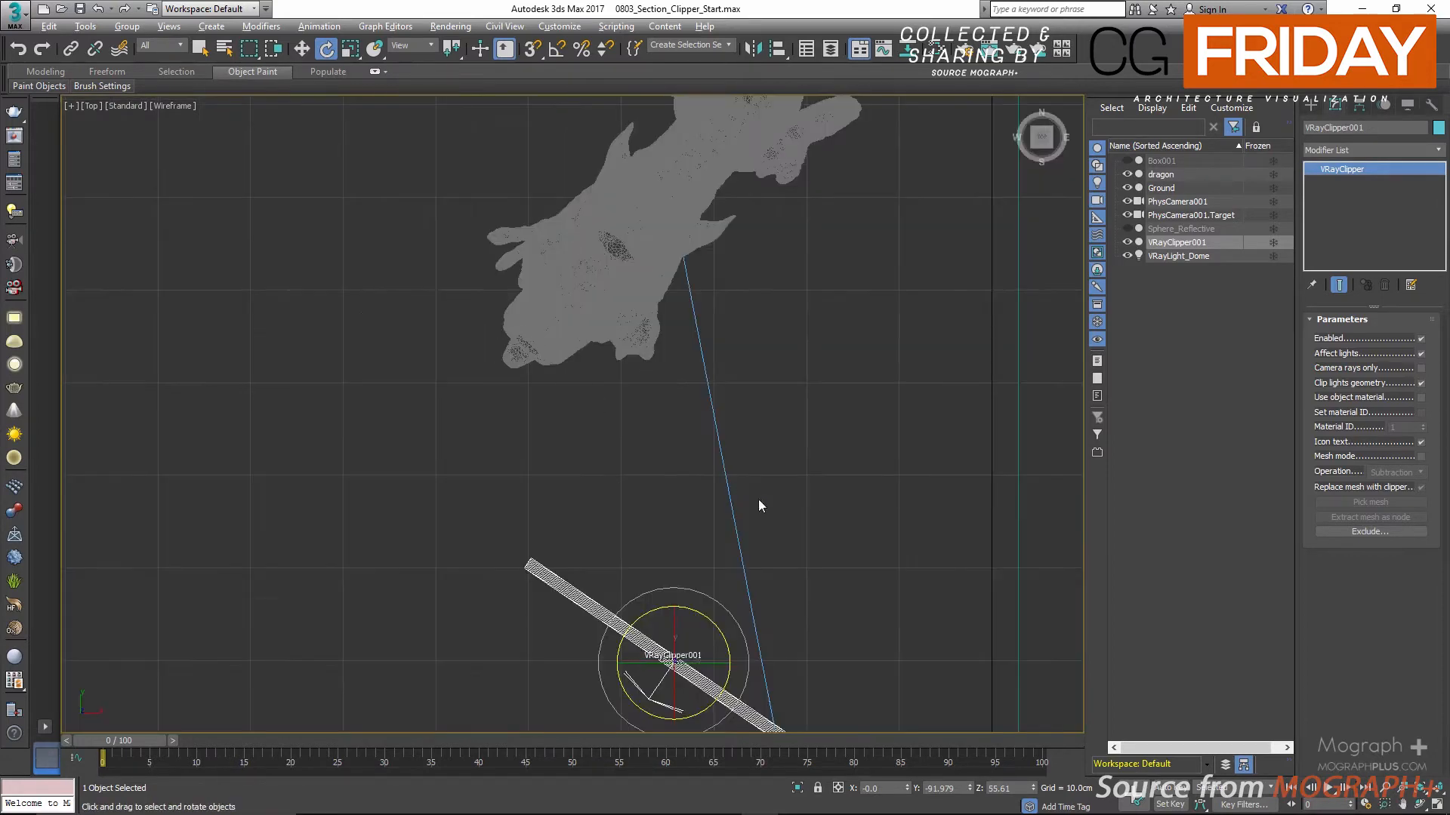
{"action": "middle_click_drag", "start_coordinate": [801, 521], "coordinate": [746, 444]}
{"action": "scroll", "coordinate": [765, 437], "scroll_direction": "down", "scroll_amount": 3}
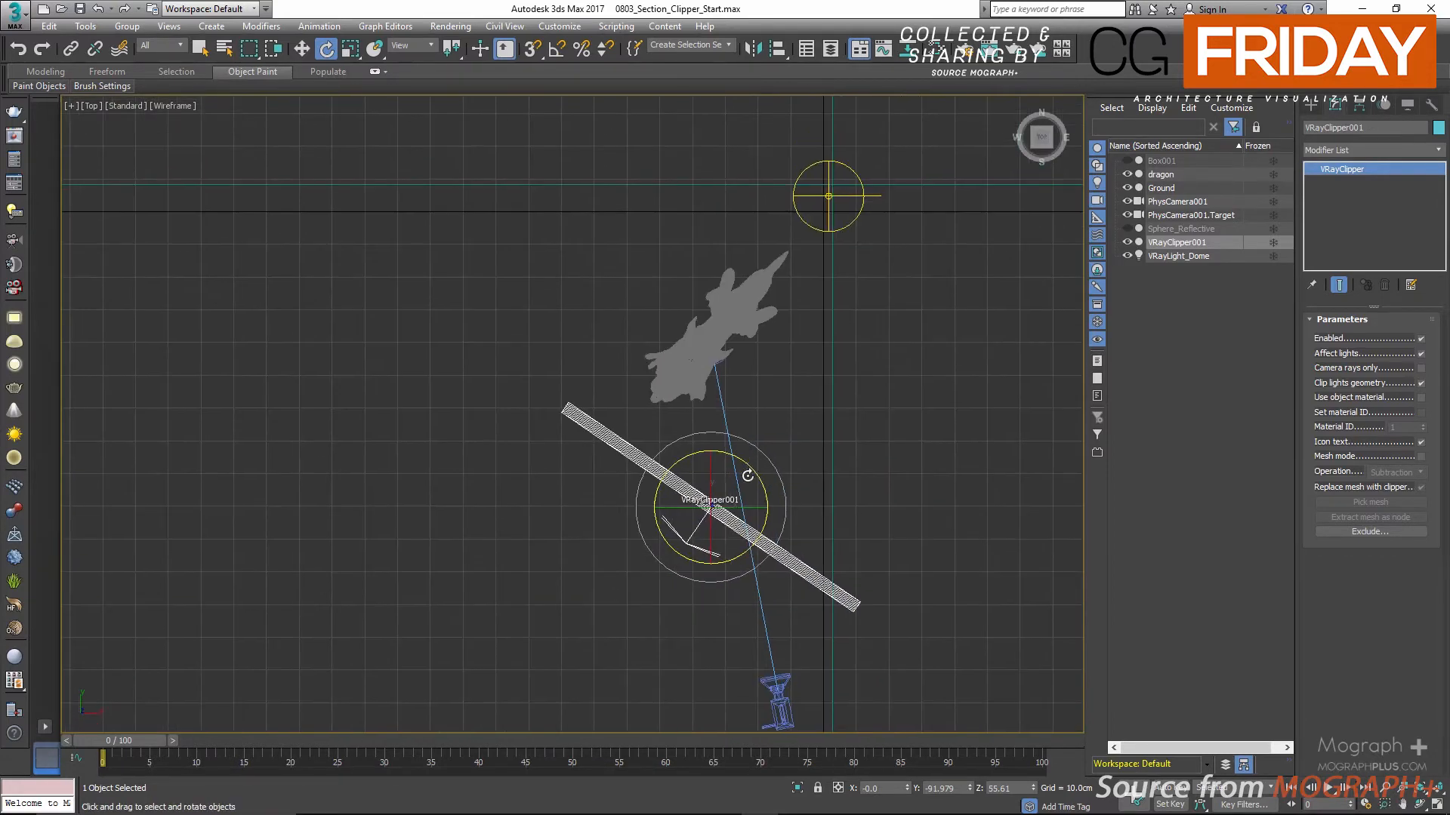
{"action": "left_click_drag", "start_coordinate": [761, 475], "coordinate": [765, 483]}
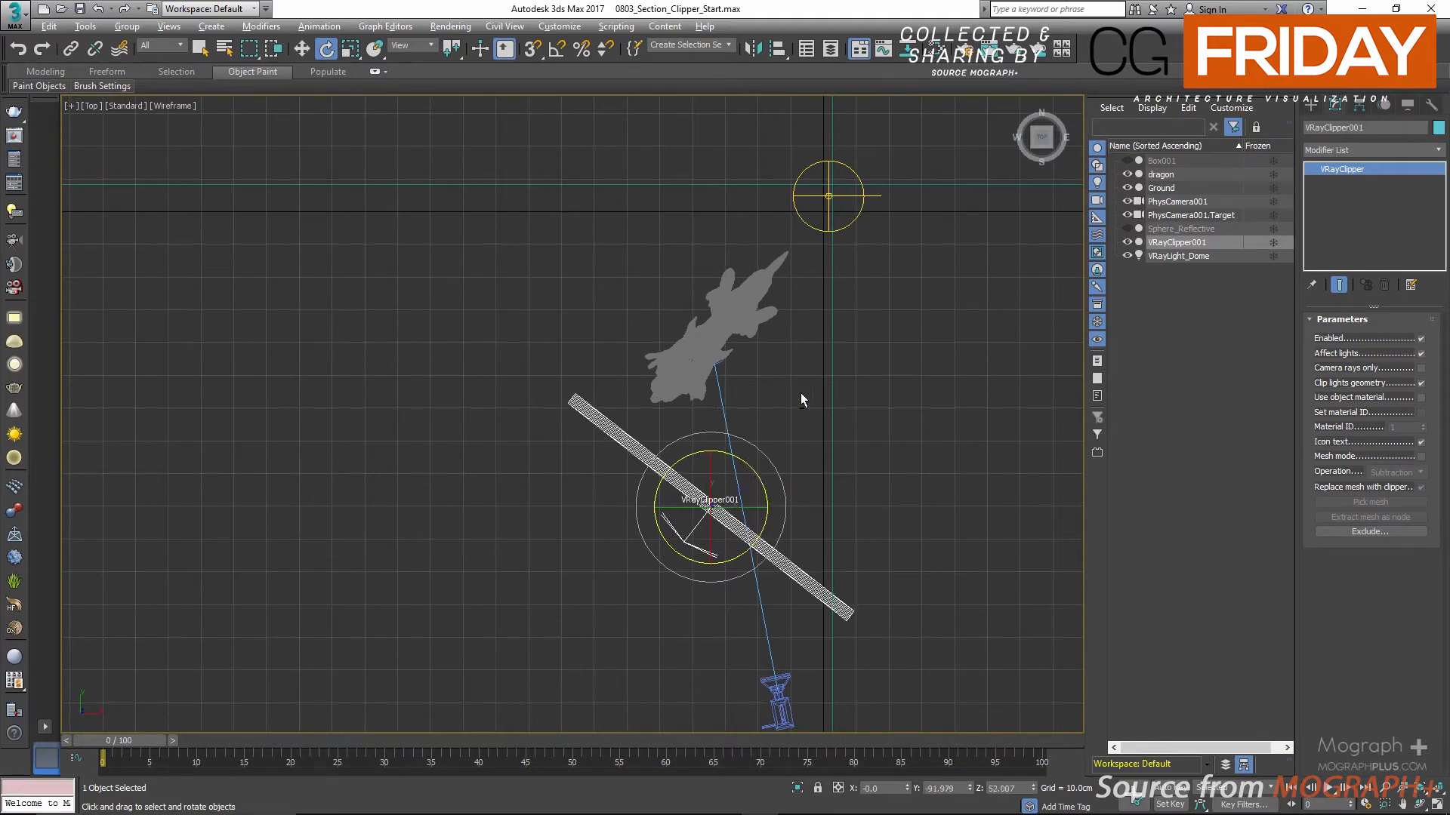
Examine the rotated clipper's orientation relative to the dragon from several angles in the perspective view.
{"action": "key", "text": "alt+w"}
{"action": "right_click", "coordinate": [851, 279]}
{"action": "key", "text": "alt+w"}
{"action": "key", "text": "alt+w"}
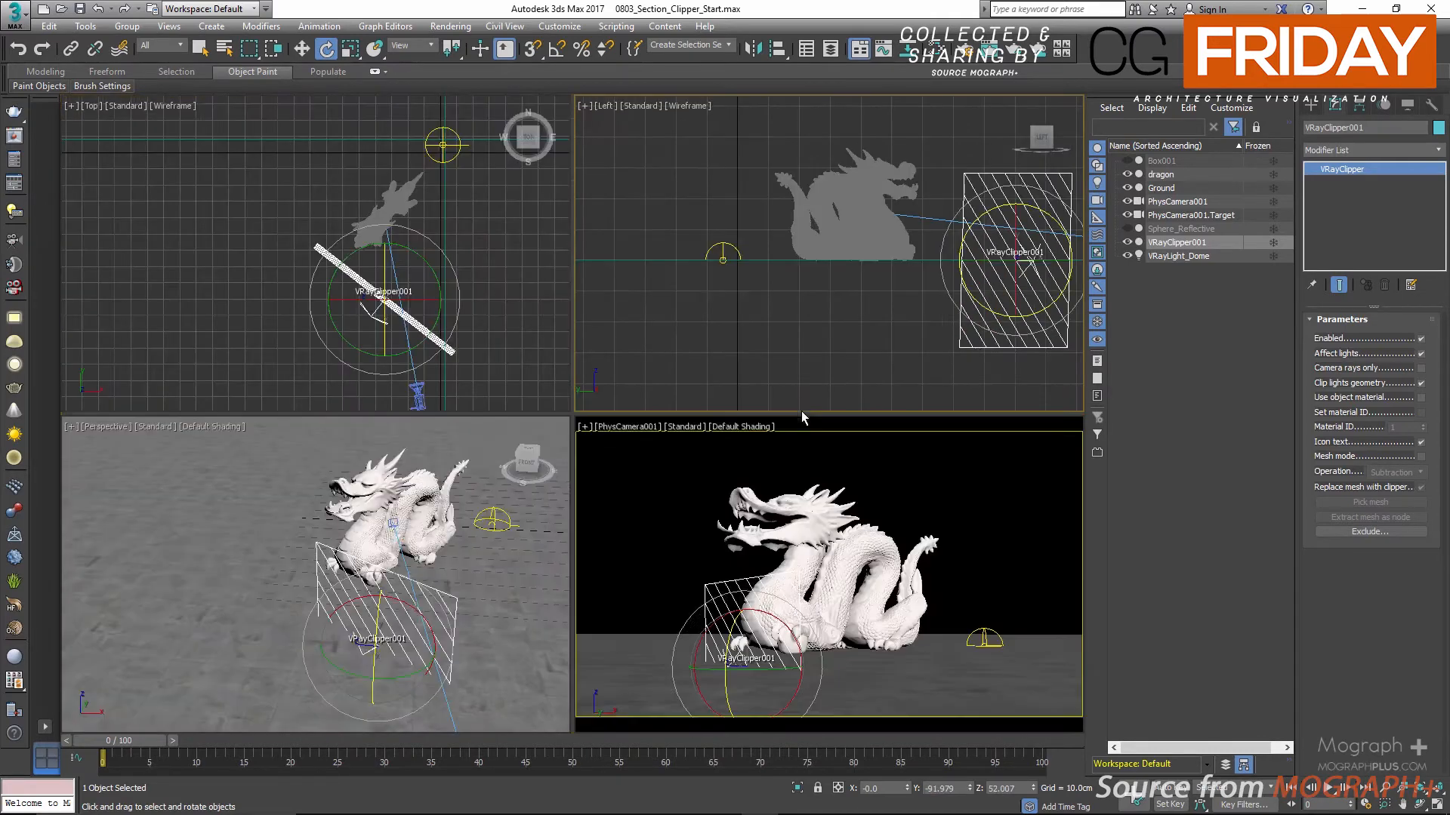
{"action": "right_click", "coordinate": [350, 580]}
{"action": "key", "text": "alt+w"}
{"action": "middle_click_drag", "start_coordinate": [644, 431], "coordinate": [504, 334]}
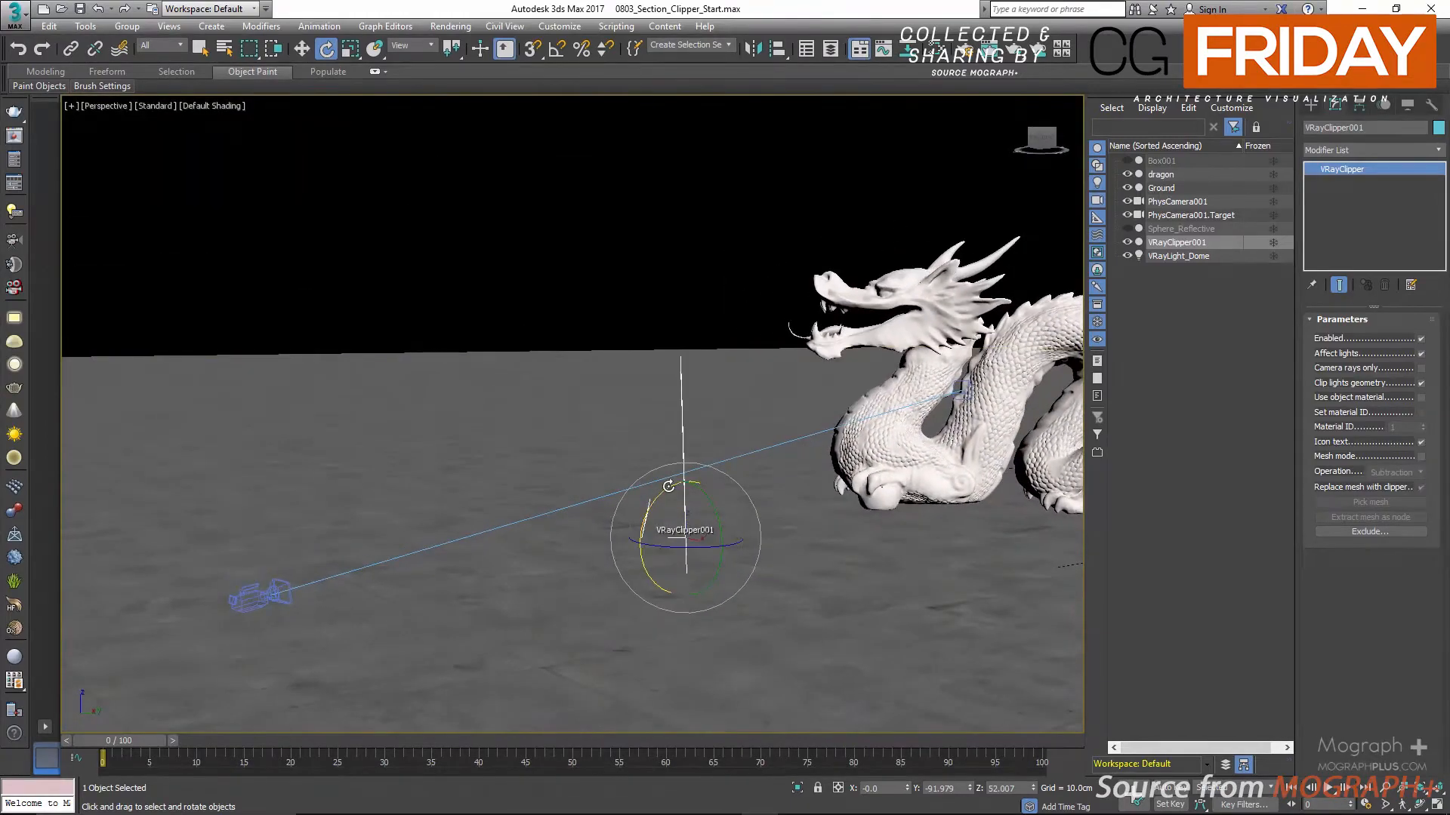
{"action": "middle_click_drag", "start_coordinate": [699, 490], "coordinate": [712, 520], "text": "alt"}
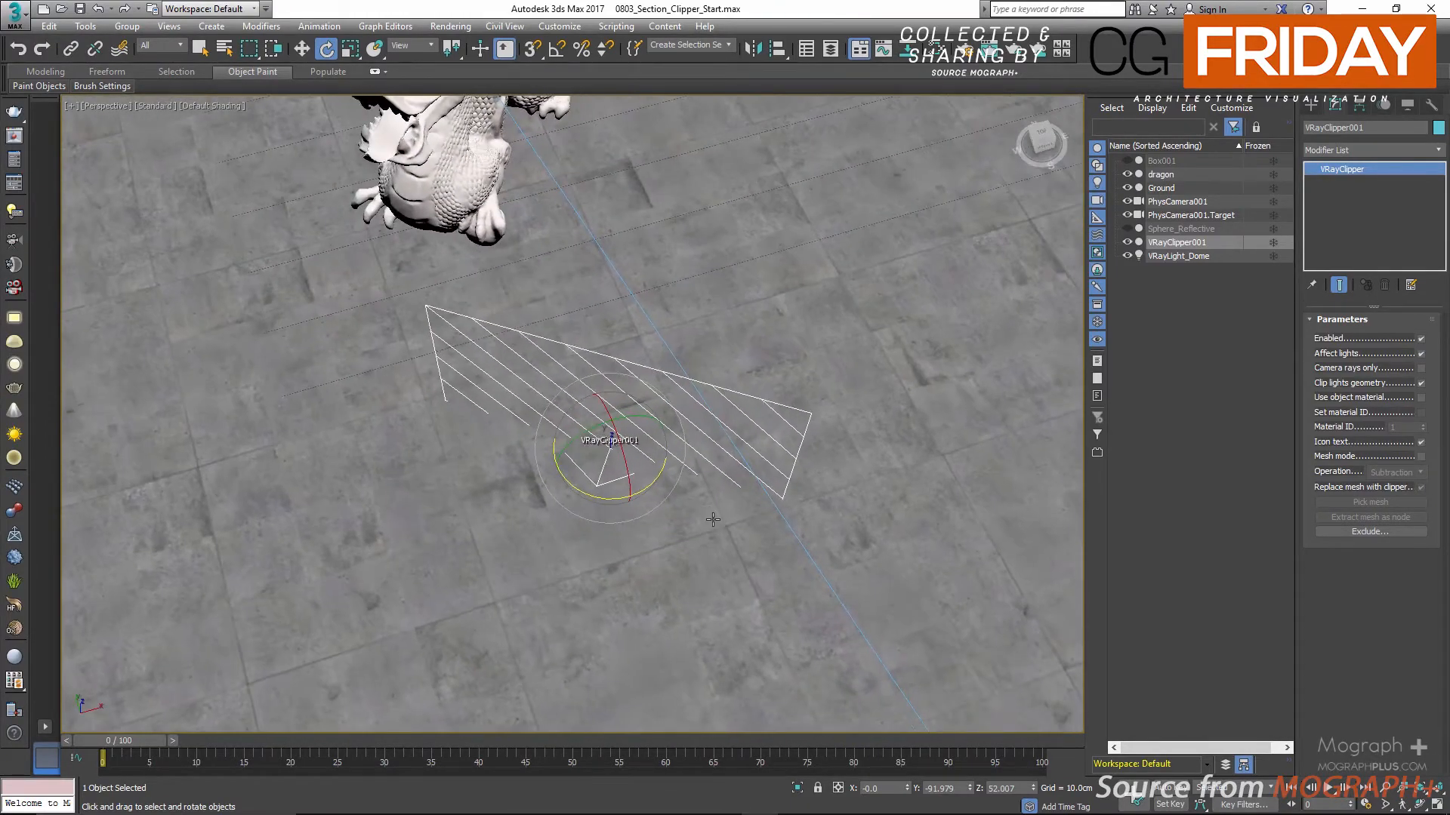
Move the clipper in the top view so it crosses the dragon's front part, at about X -43.3 cm, Y -49.4 cm.
{"action": "key", "text": "alt+w"}
{"action": "right_click", "coordinate": [420, 202]}
{"action": "key", "text": "alt+w"}
{"action": "key", "text": "z"}
{"action": "middle_click_drag", "start_coordinate": [434, 395], "coordinate": [713, 469]}
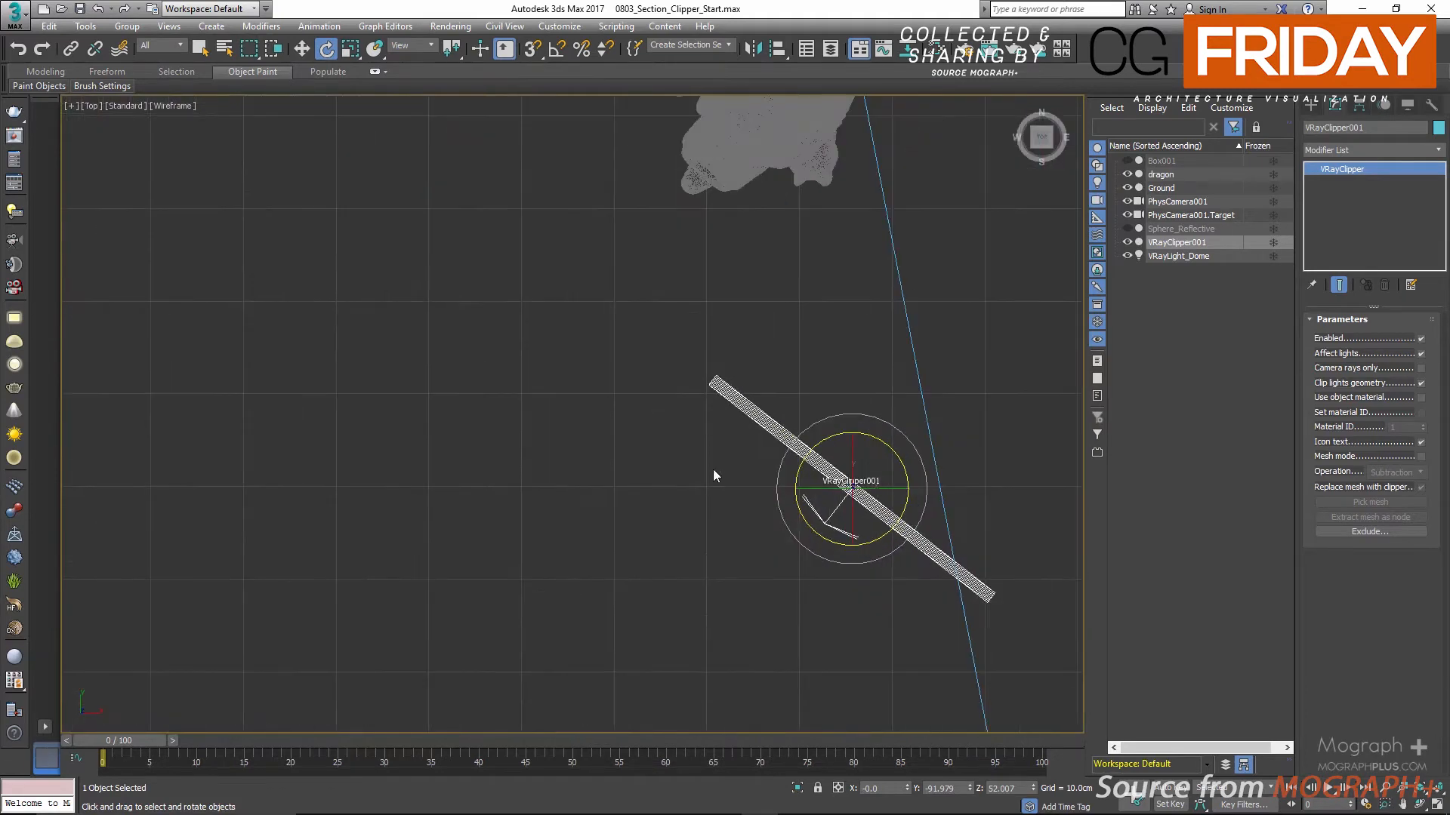
{"action": "key", "text": "w"}
{"action": "left_click_drag", "start_coordinate": [874, 470], "coordinate": [802, 193]}
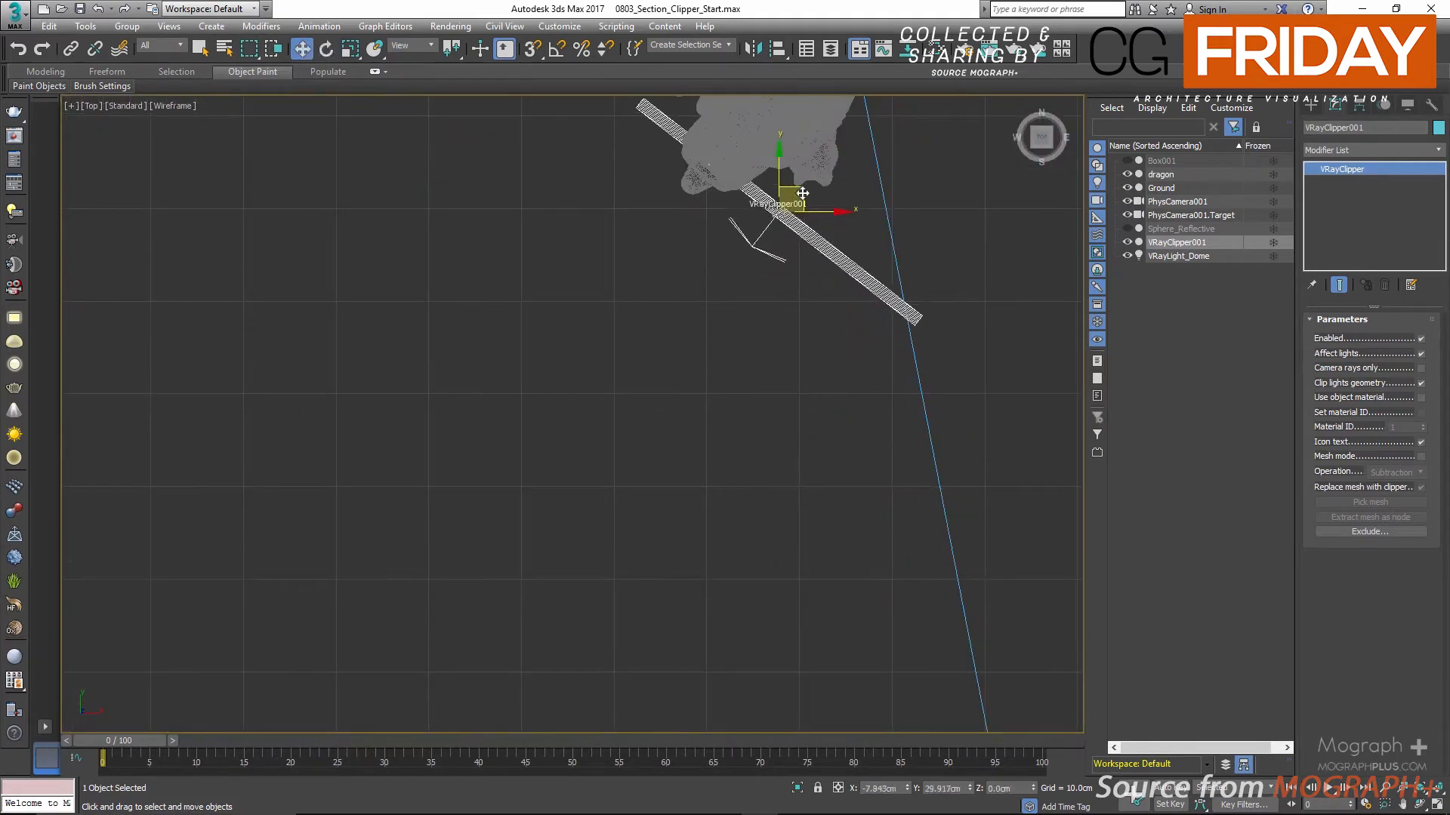
{"action": "middle_click_drag", "start_coordinate": [721, 234], "coordinate": [633, 453]}
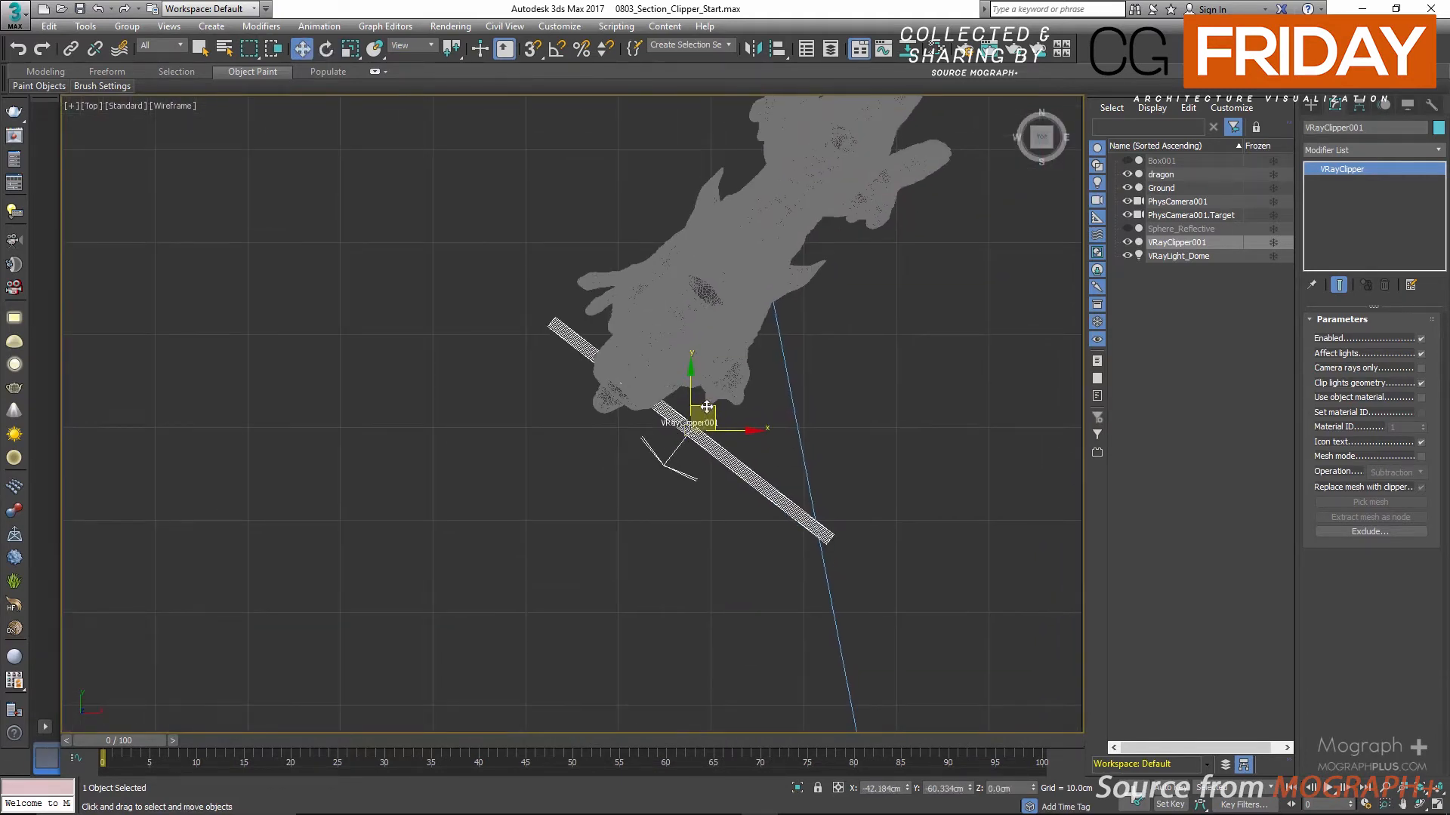
{"action": "left_click_drag", "start_coordinate": [709, 409], "coordinate": [699, 306]}
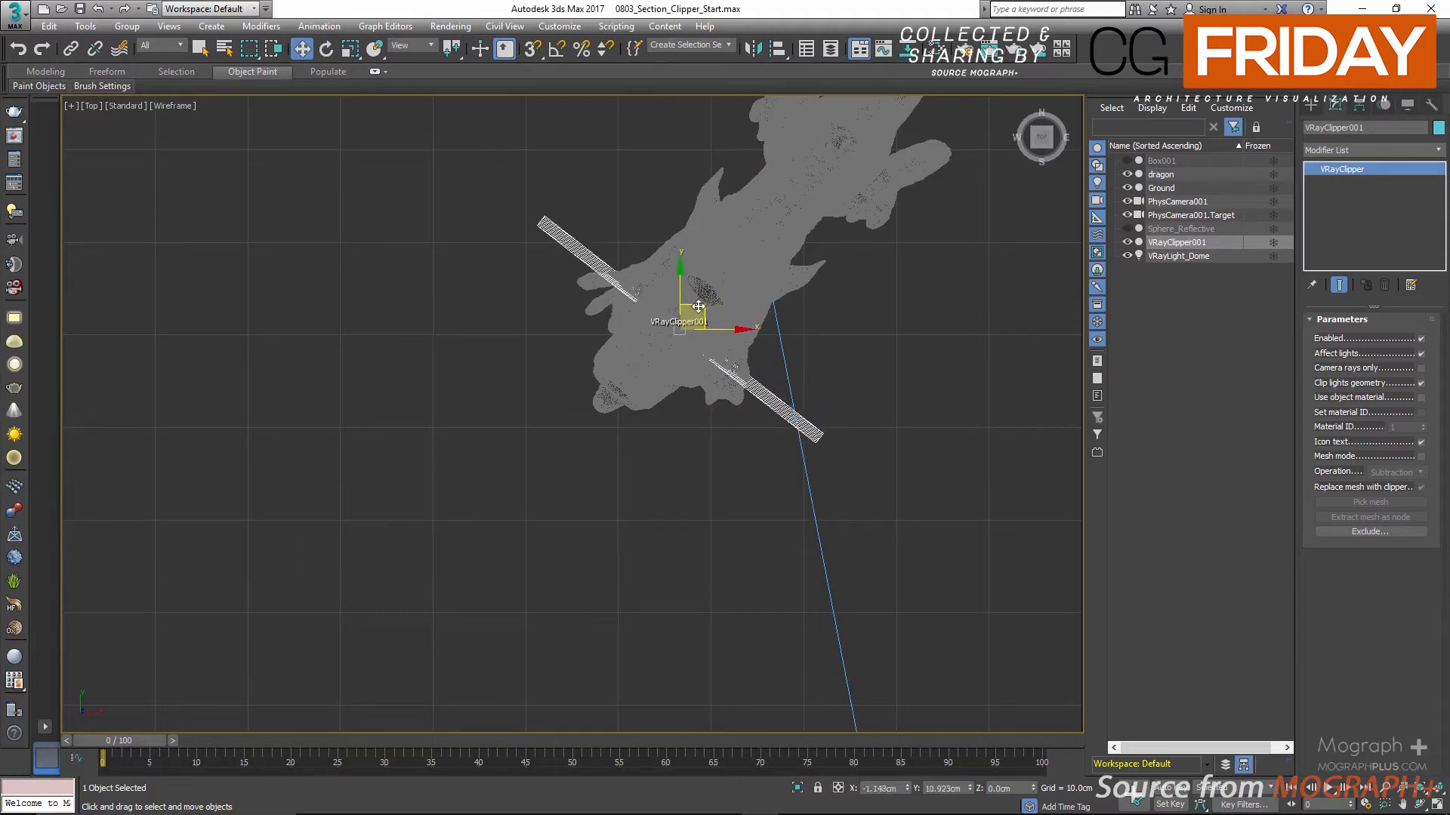
{"action": "scroll", "coordinate": [668, 291], "scroll_direction": "up", "scroll_amount": 5}
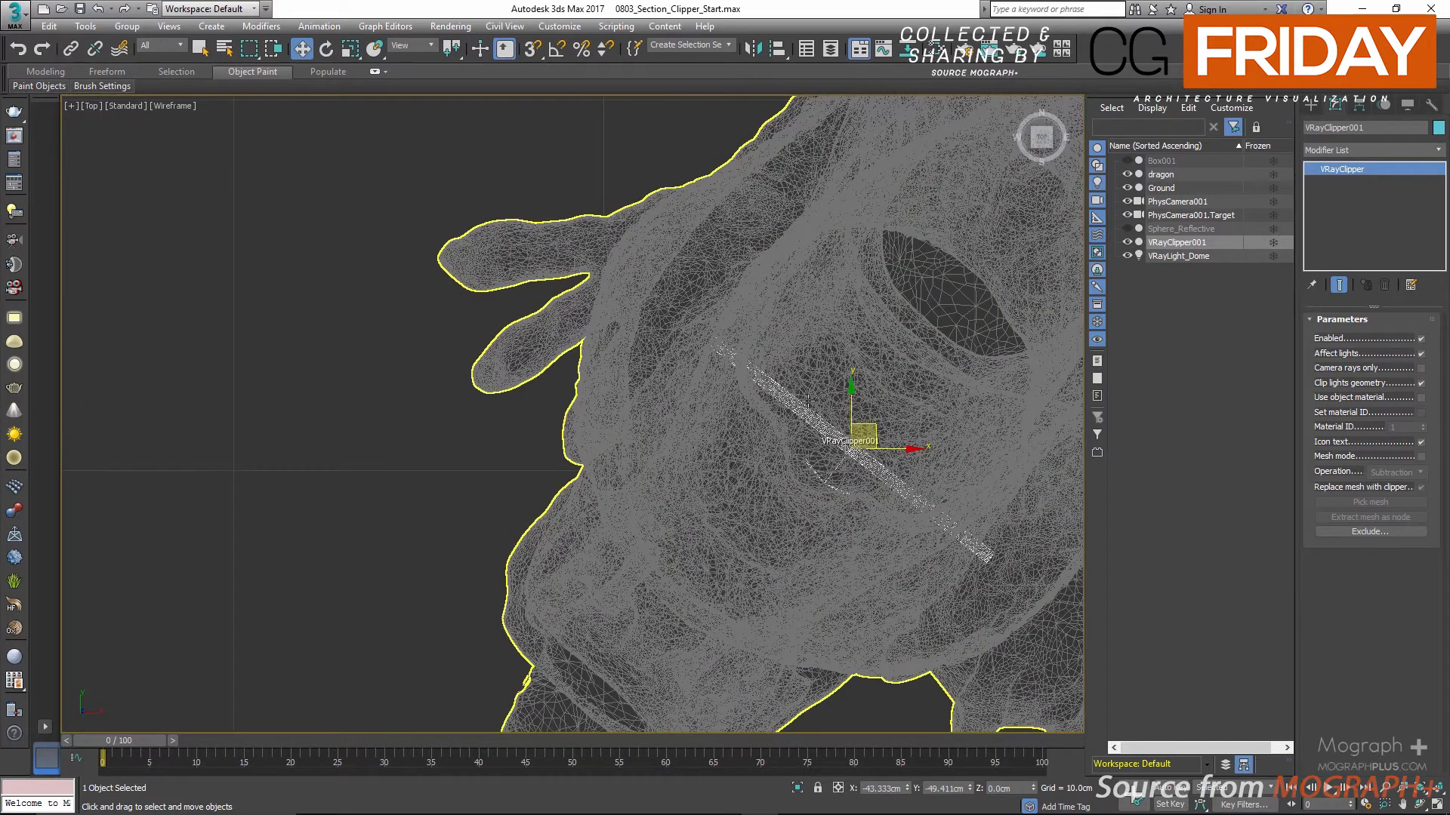
{"action": "scroll", "coordinate": [810, 400], "scroll_direction": "down", "scroll_amount": 5}
Raise the clipper in the camera view to about Z 17.5 cm and check its placement through the dragon in perspective.
{"action": "key", "text": "alt+w"}
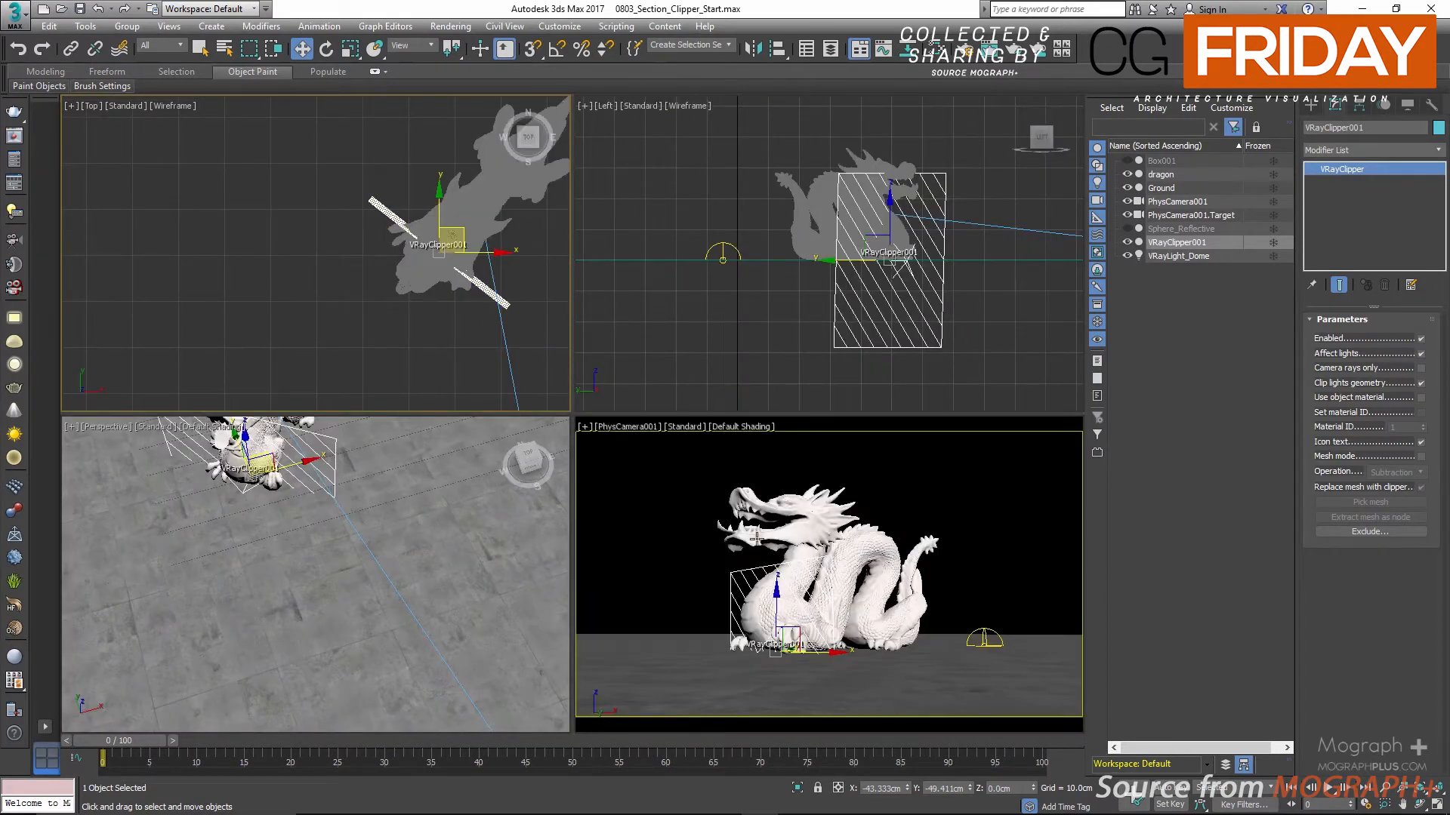
{"action": "key", "text": "alt+w"}
{"action": "left_click_drag", "start_coordinate": [467, 517], "coordinate": [505, 338]}
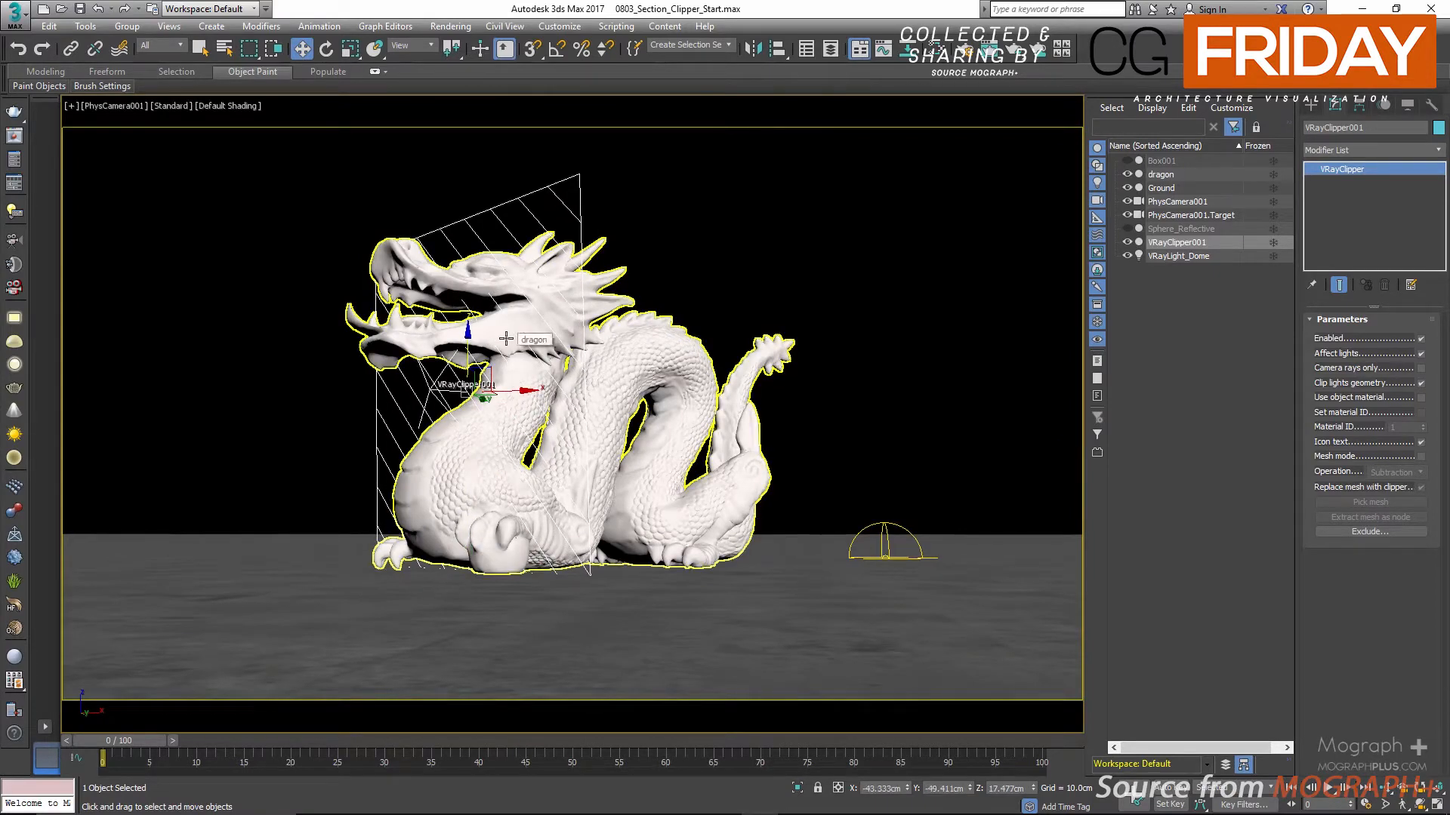
{"action": "key", "text": "p"}
{"action": "middle_click_drag", "start_coordinate": [483, 266], "coordinate": [577, 324]}
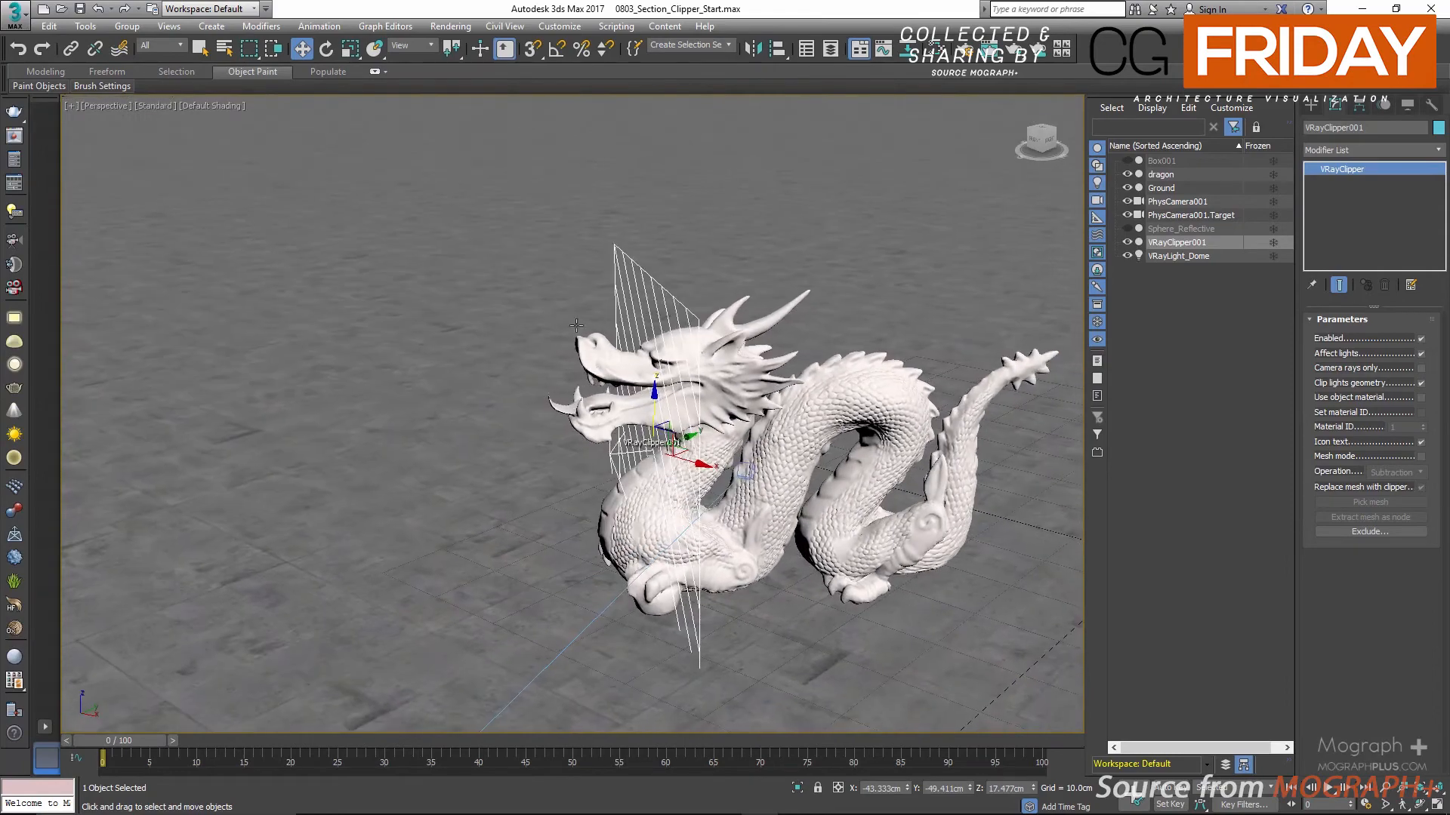
{"action": "middle_click_drag", "start_coordinate": [497, 425], "coordinate": [446, 348], "text": "alt"}
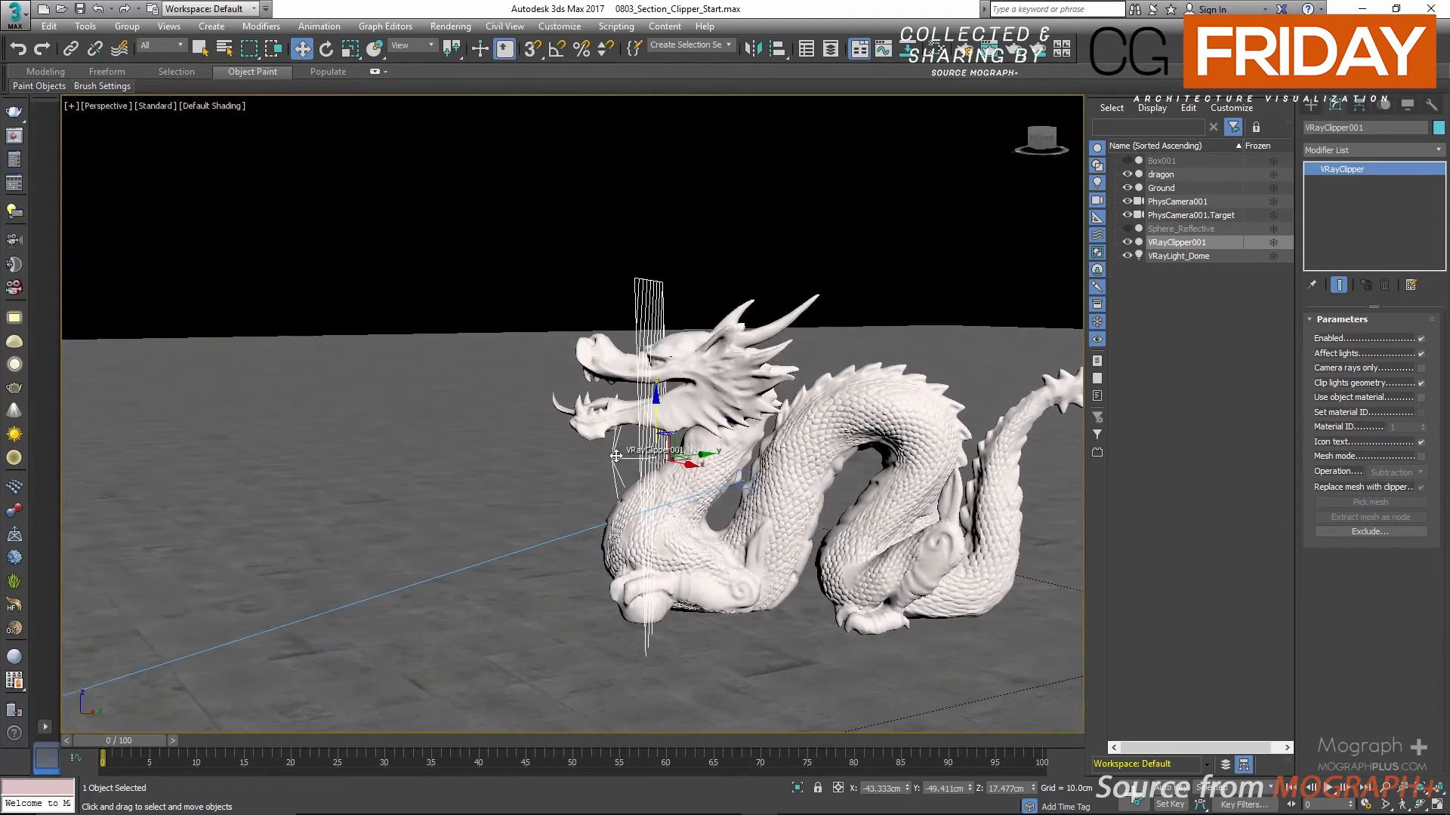
{"action": "key", "text": "c"}
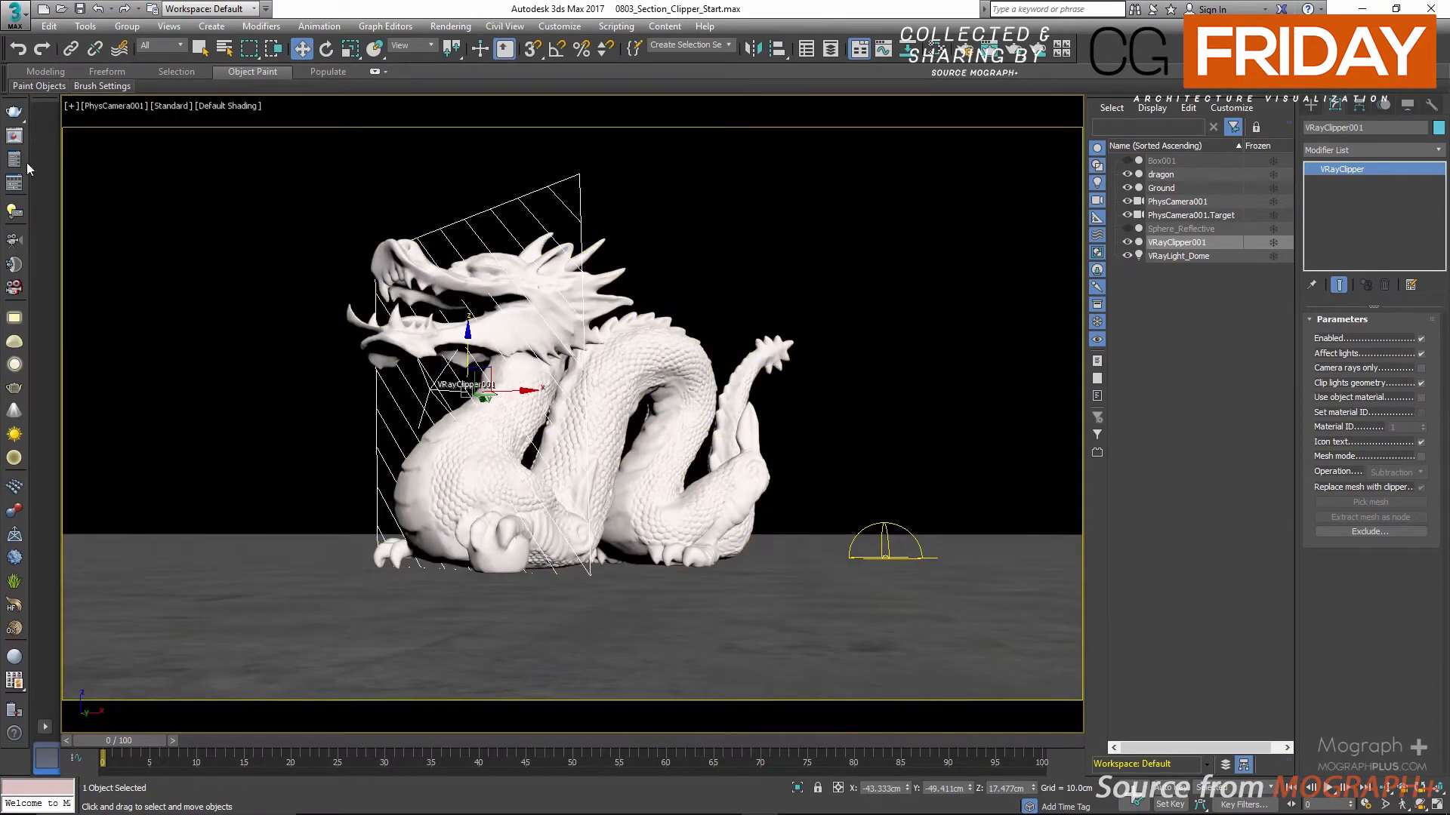
Review the Render 01 image of the clipped dragon in the V-Ray frame buffer and close the buffer.
{"action": "left_click", "coordinate": [13, 136]}
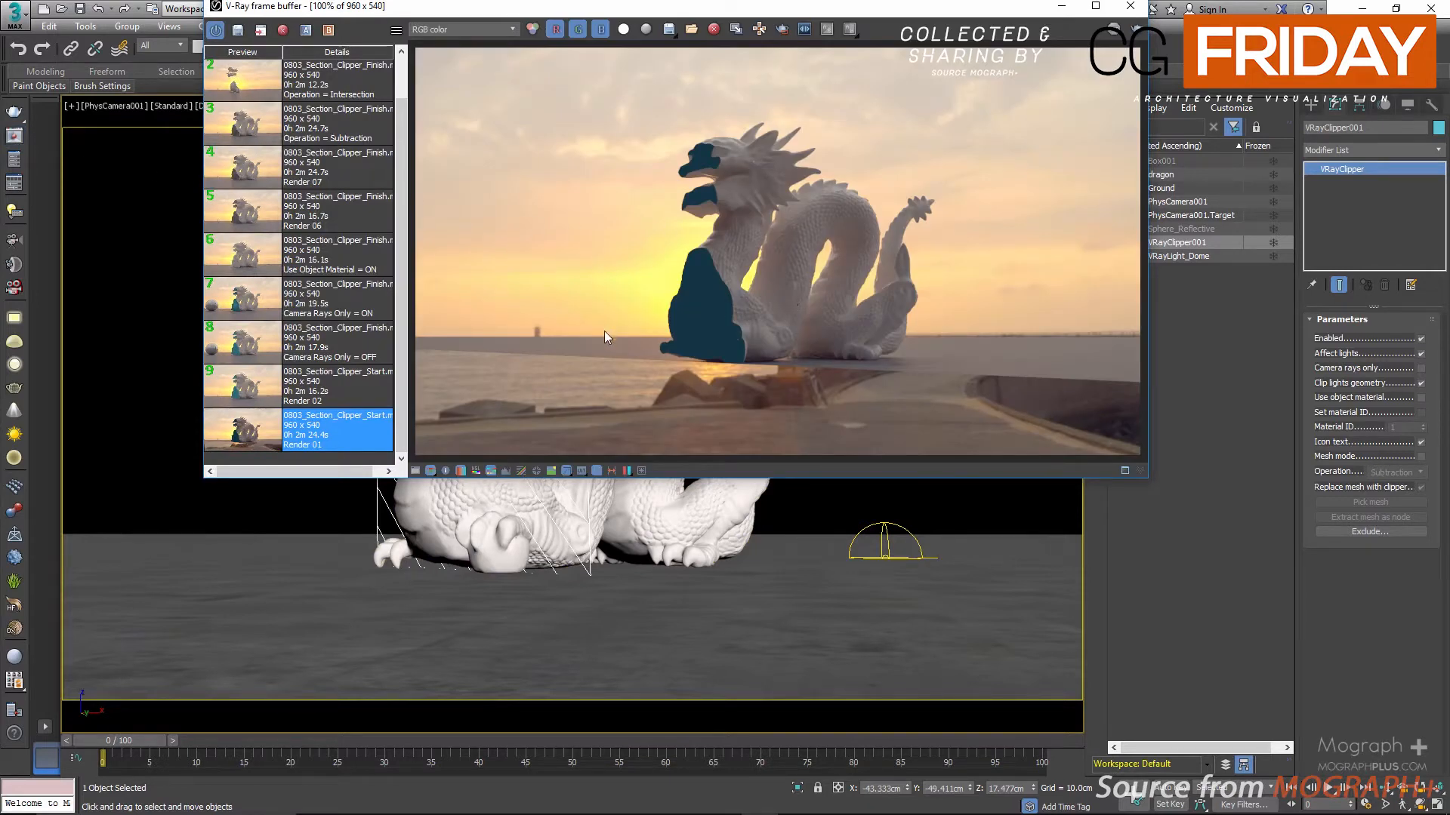
{"action": "left_click_drag", "start_coordinate": [797, 6], "coordinate": [689, 152]}
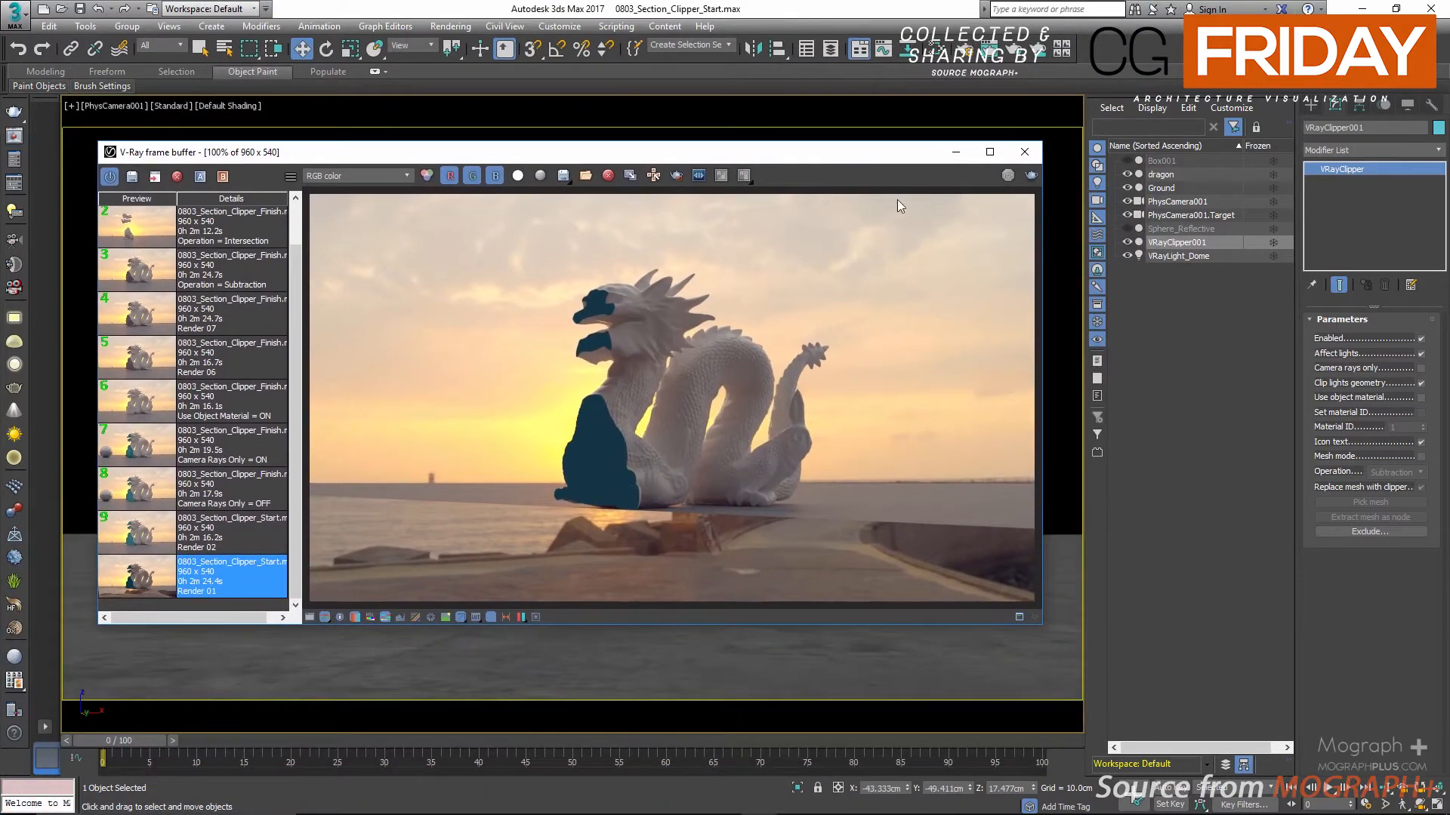
{"action": "left_click", "coordinate": [1035, 151]}
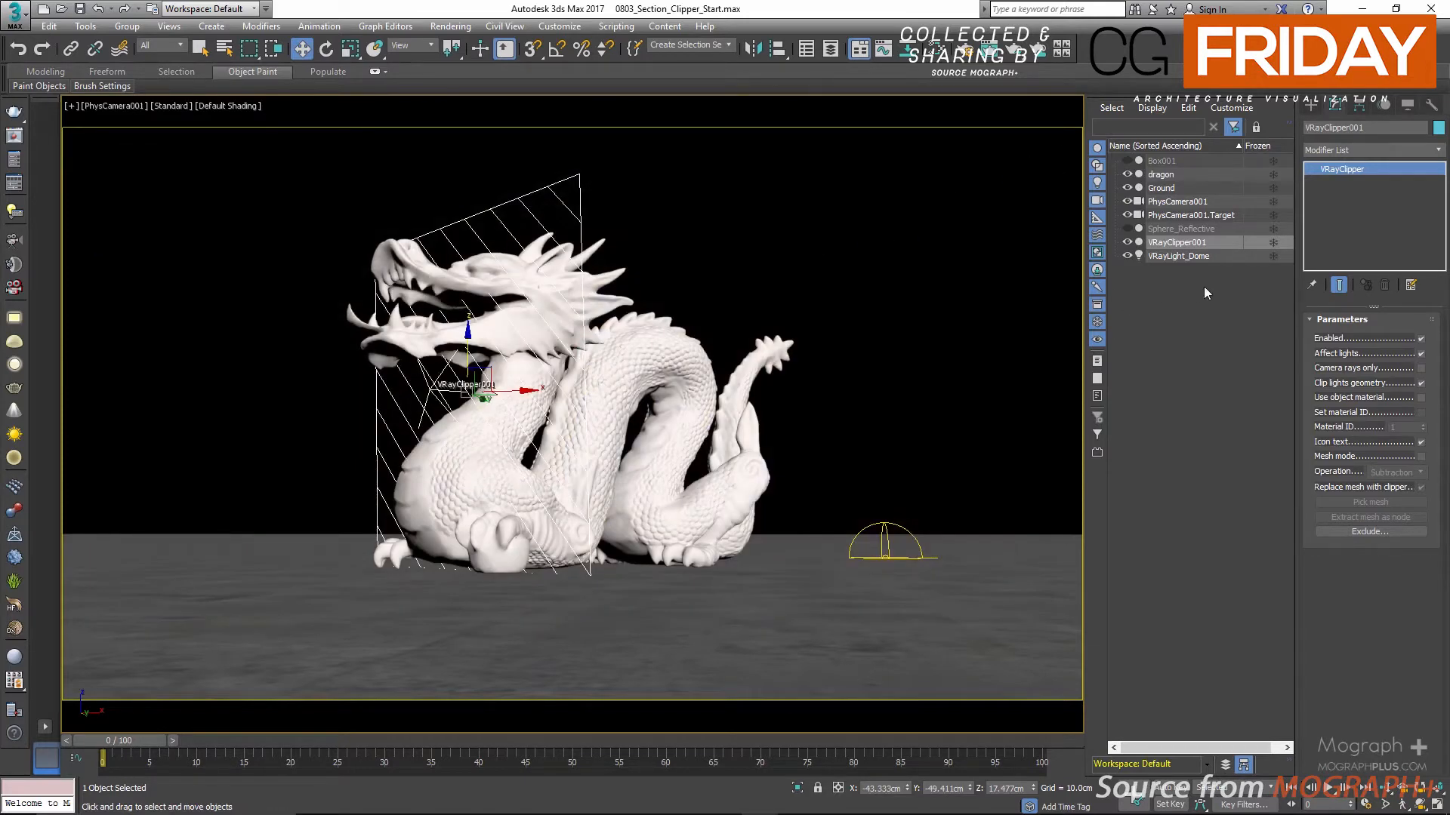
Restrict the VRayClipper to the dragon by setting its object list to Include and adding only the dragon.
{"action": "left_click", "coordinate": [1384, 528]}
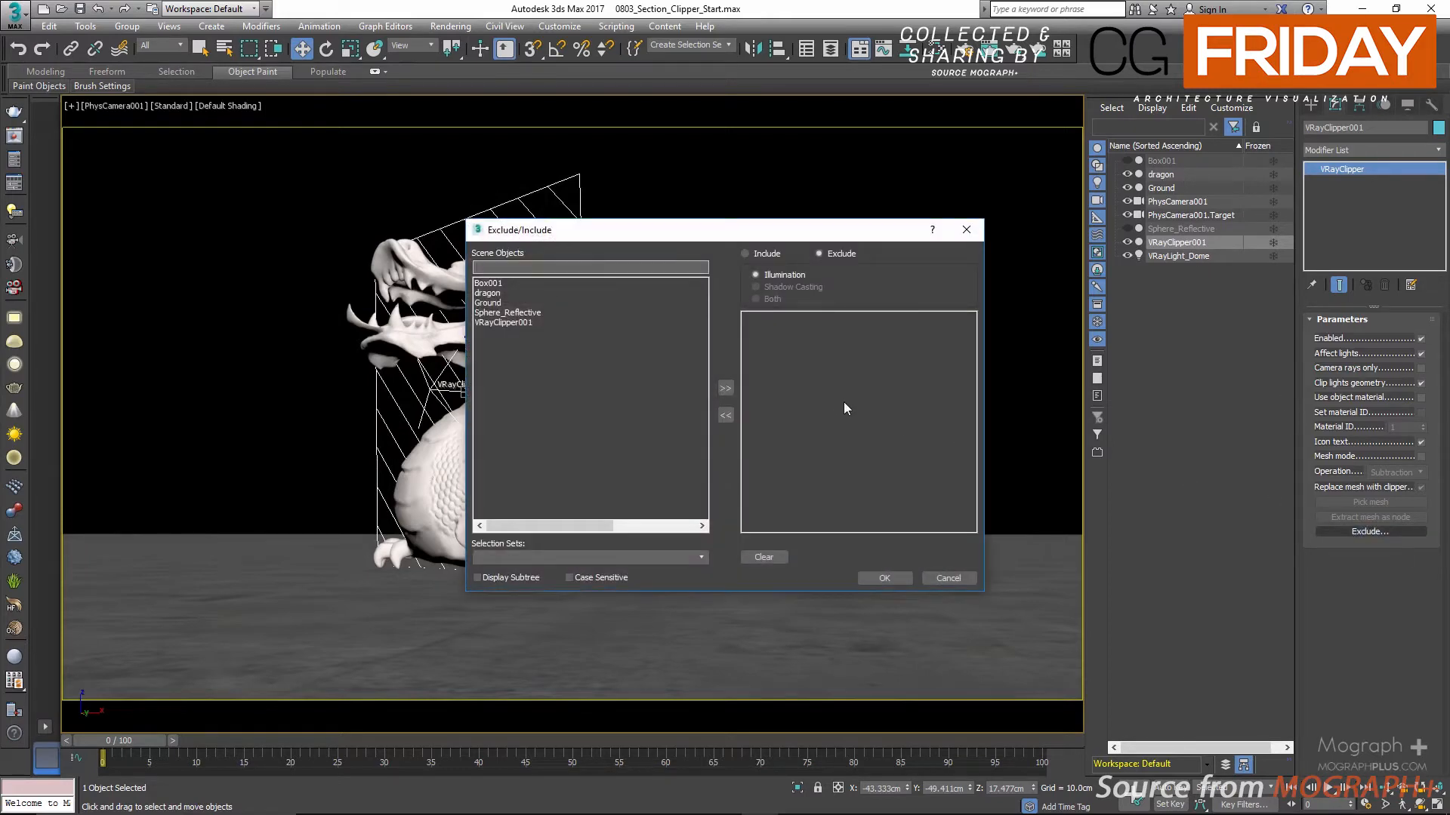
{"action": "left_click", "coordinate": [767, 253]}
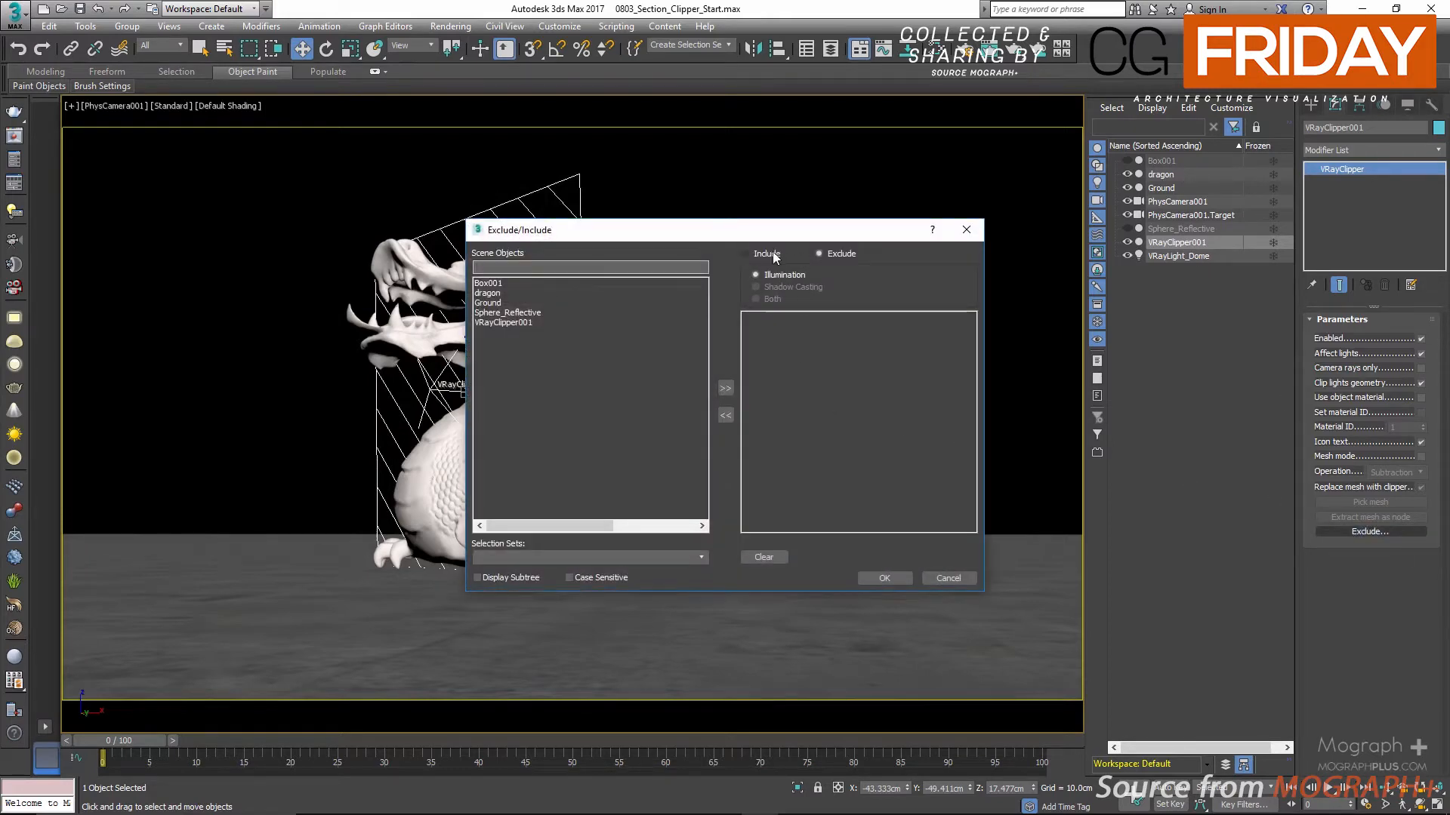
{"action": "double_click", "coordinate": [487, 293]}
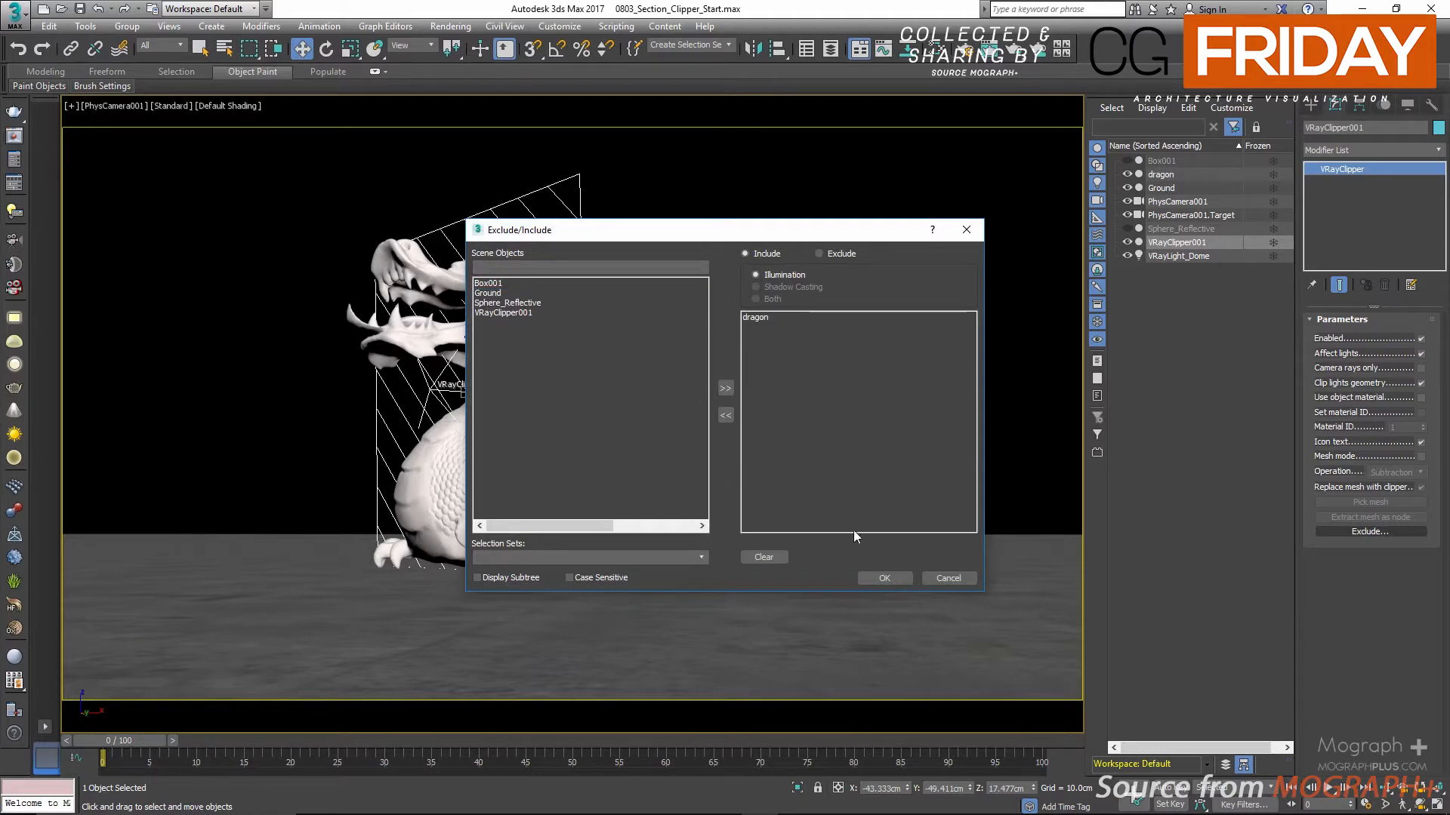
{"action": "left_click", "coordinate": [882, 577]}
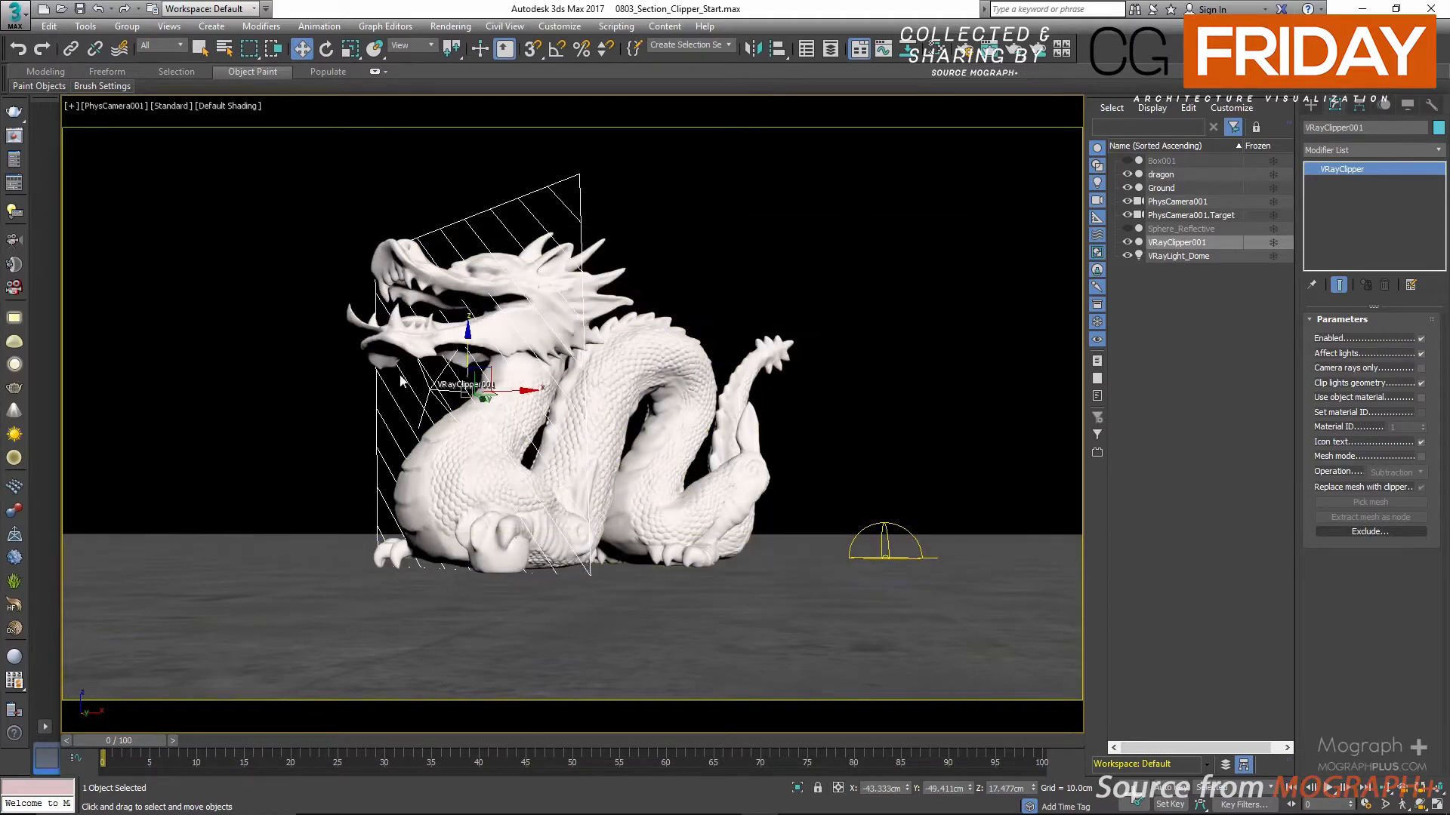
Review the Render 02 image in the V-Ray frame buffer history and close the buffer.
{"action": "left_click", "coordinate": [14, 136]}
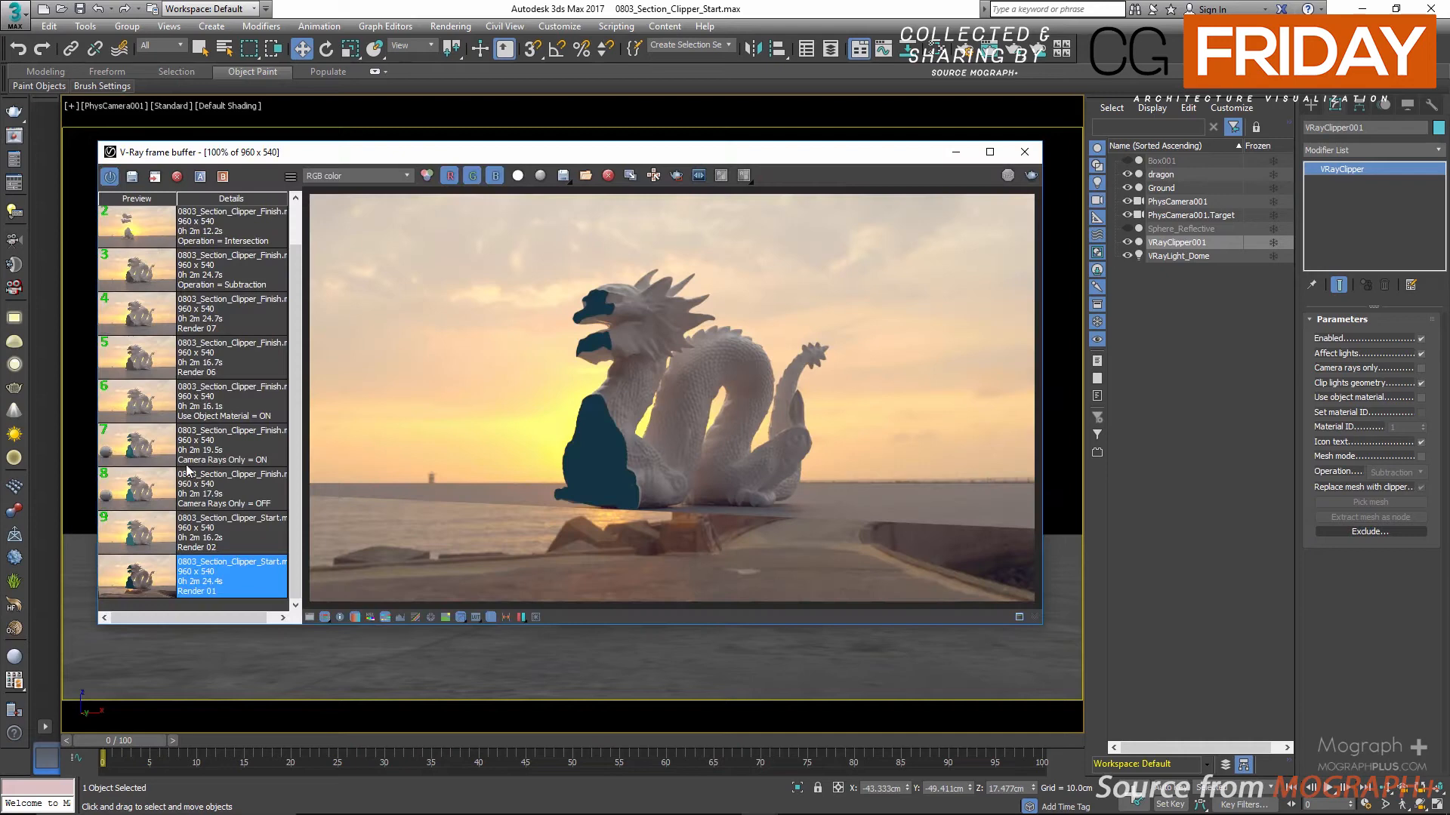
{"action": "double_click", "coordinate": [141, 524]}
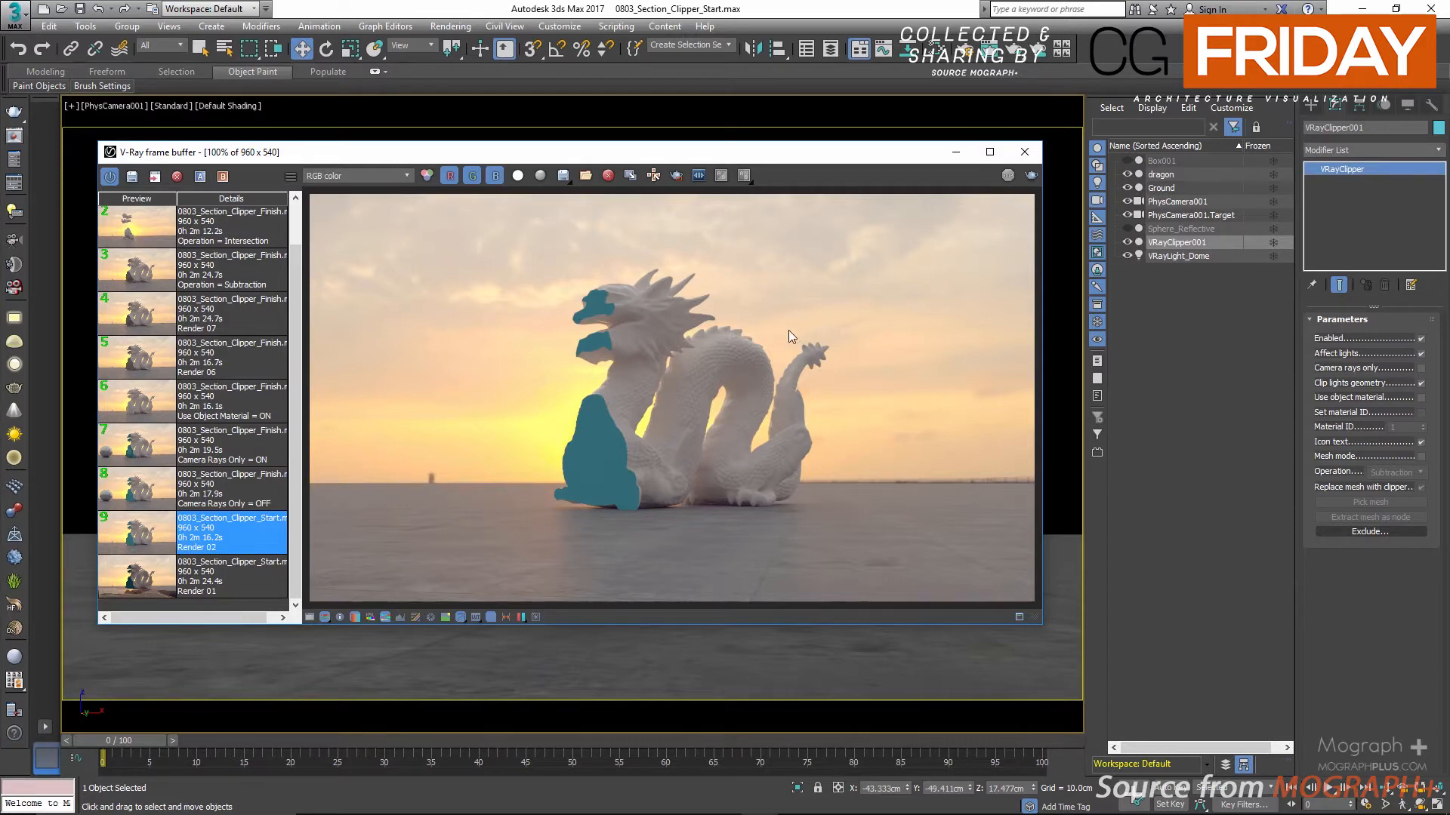
{"action": "left_click", "coordinate": [1025, 152]}
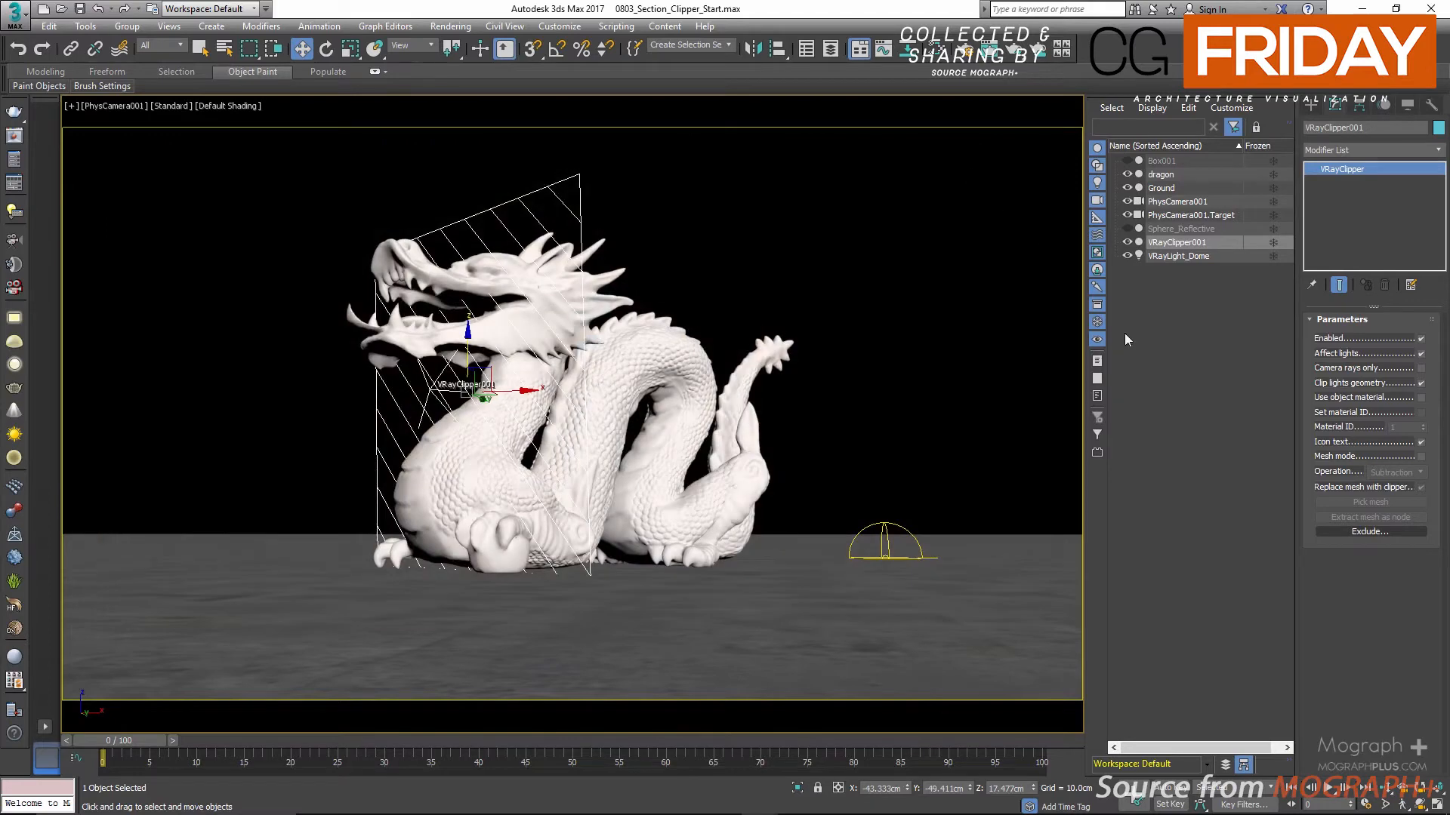
Switch the clipper's Enabled option off and back on.
{"action": "left_click", "coordinate": [1420, 340]}
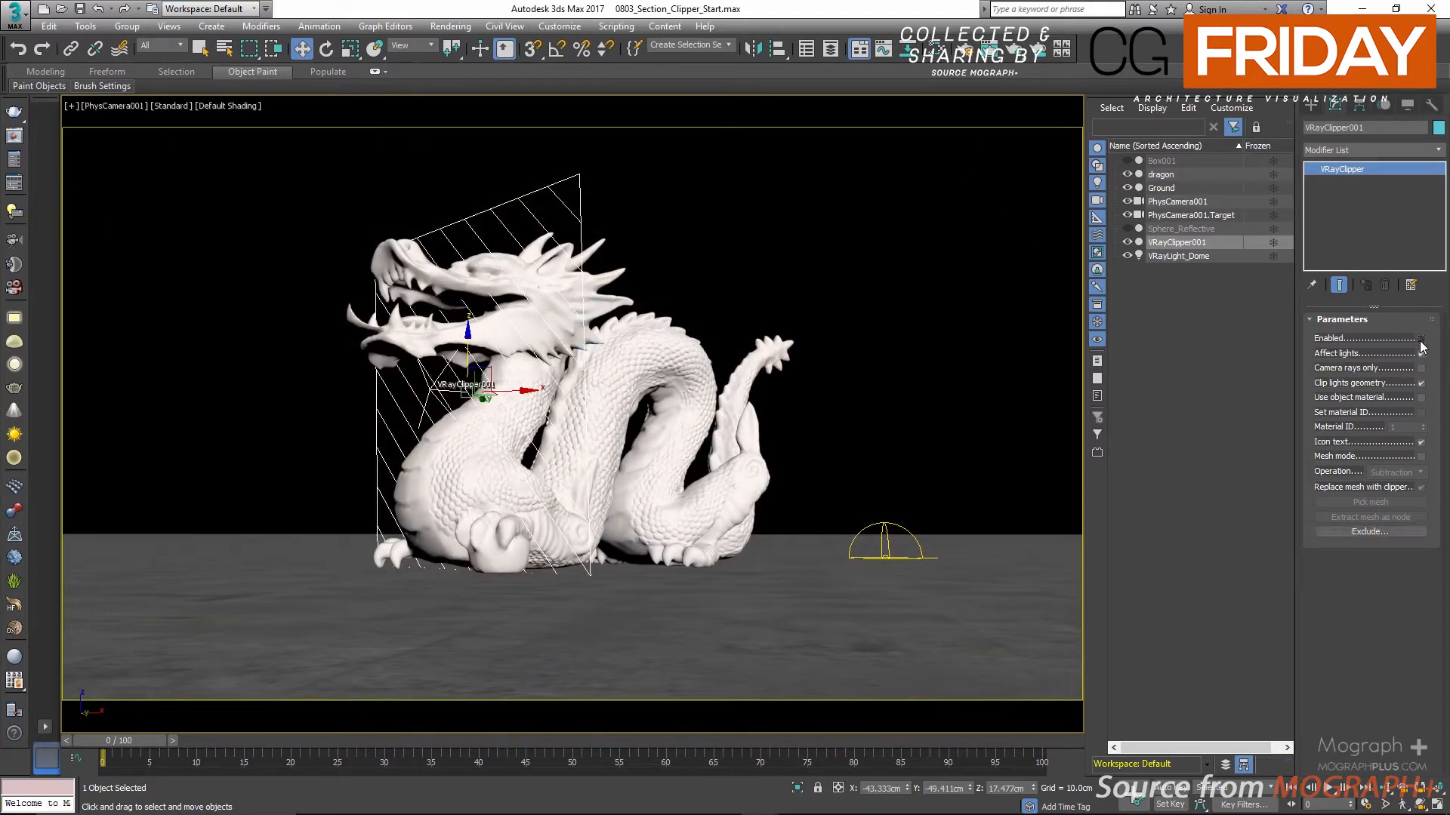
{"action": "left_click", "coordinate": [1421, 341]}
{"action": "left_click", "coordinate": [1421, 369]}
Unhide Sphere_Reflective and inspect the sphere's reflection closely in the stored "Camera Rays Only = OFF" render.
{"action": "left_click", "coordinate": [1126, 228]}
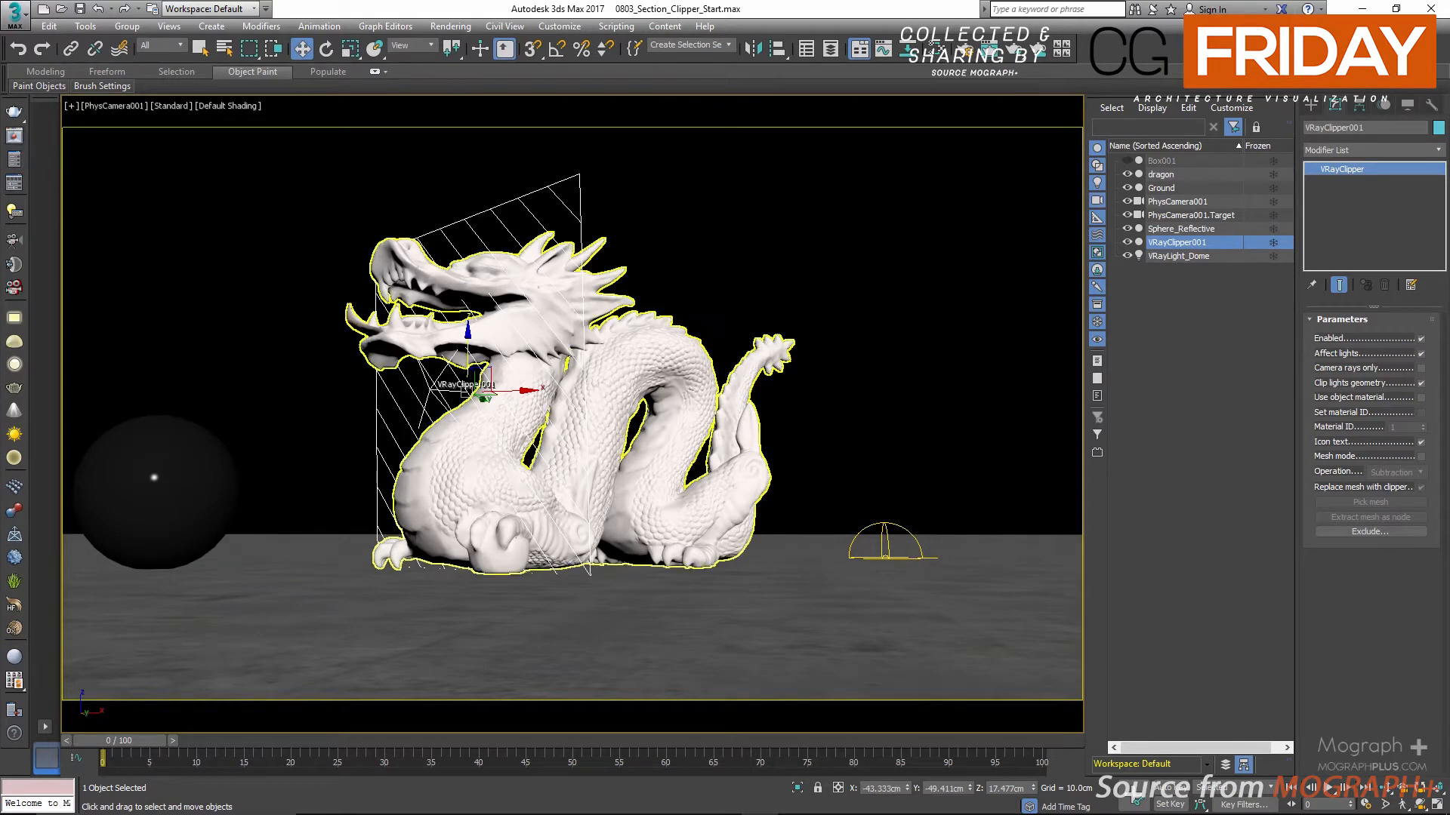
{"action": "left_click", "coordinate": [15, 137]}
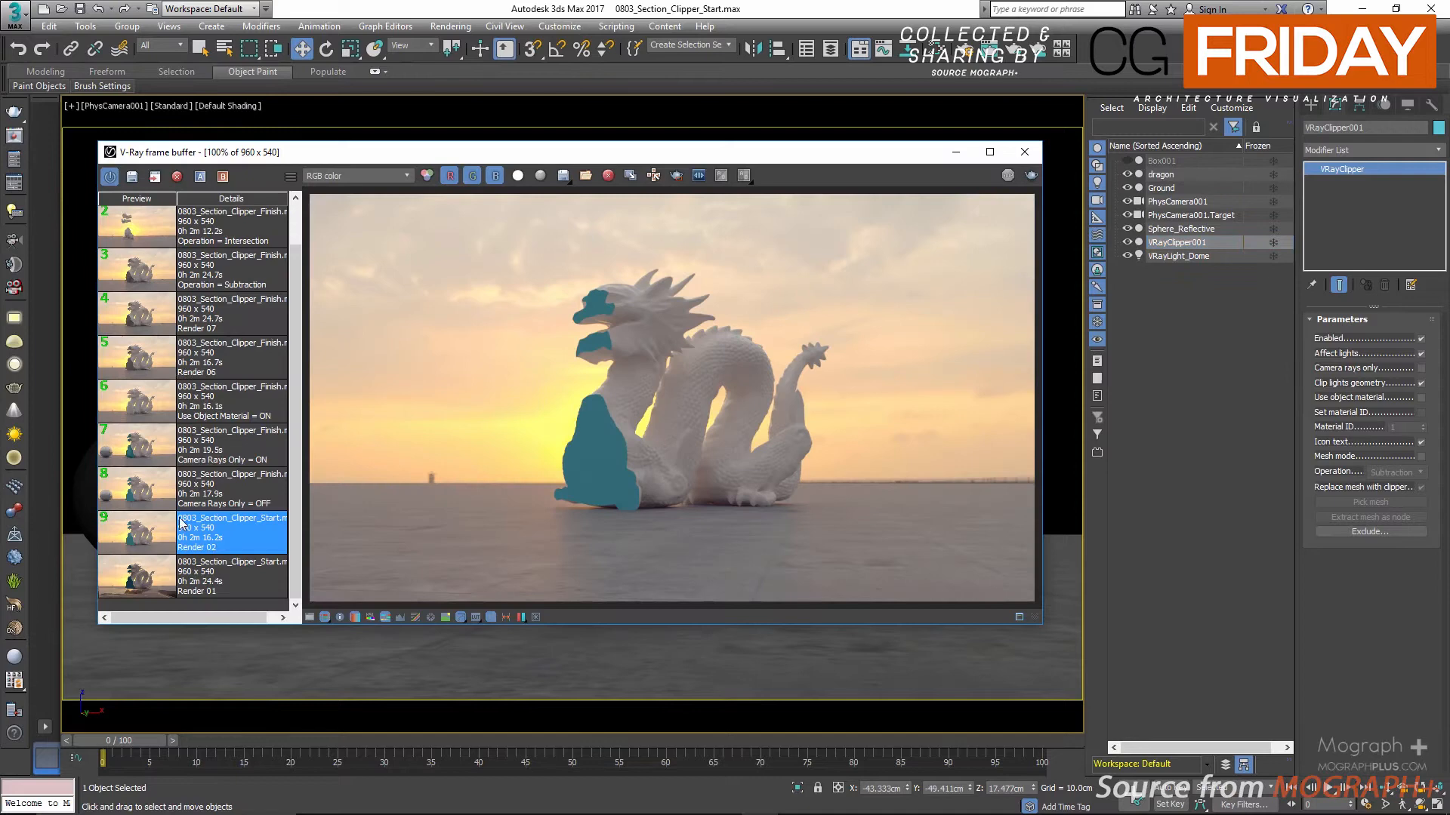
{"action": "left_click", "coordinate": [128, 496]}
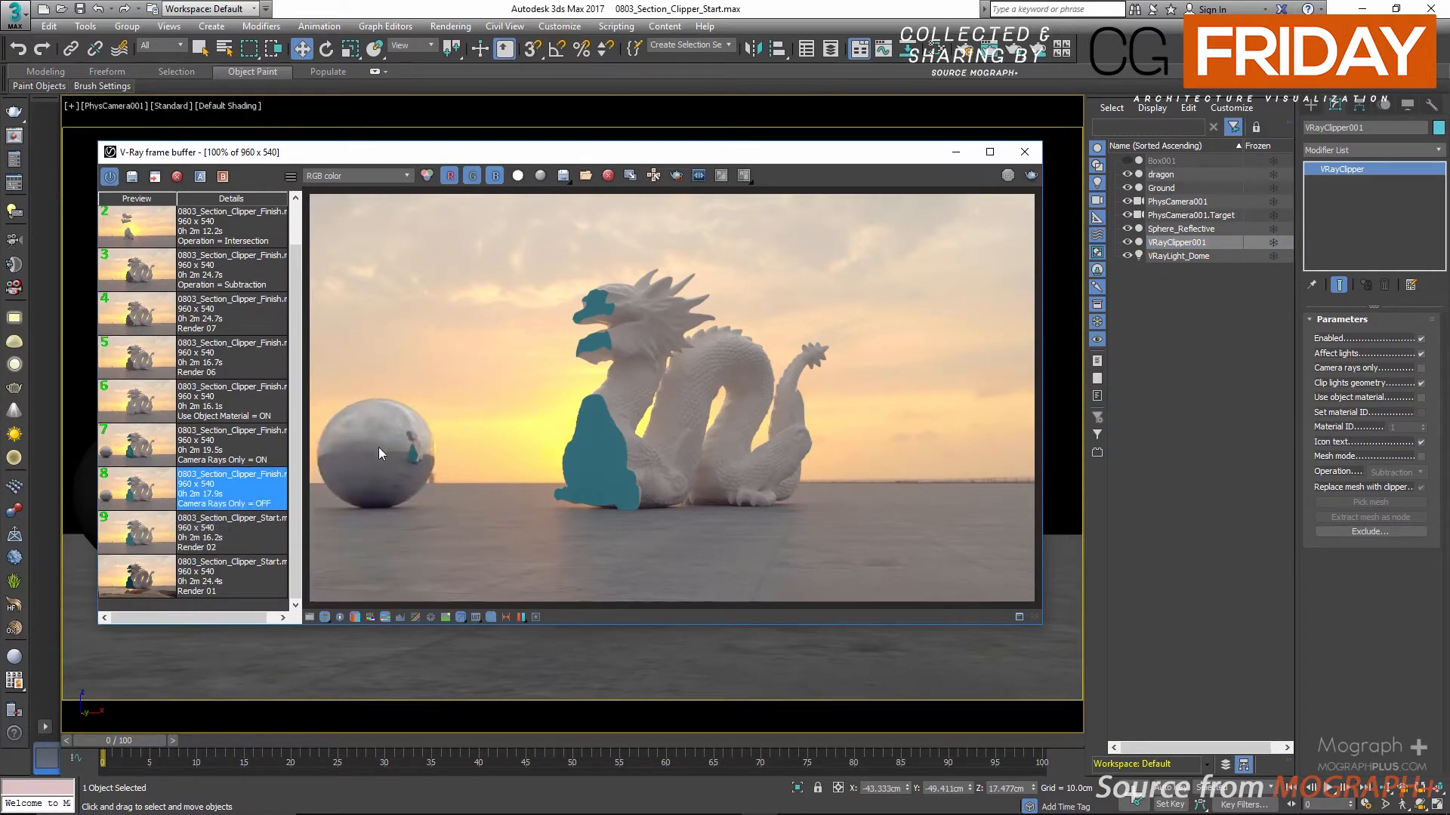
{"action": "scroll", "coordinate": [397, 456], "scroll_direction": "up", "scroll_amount": 1}
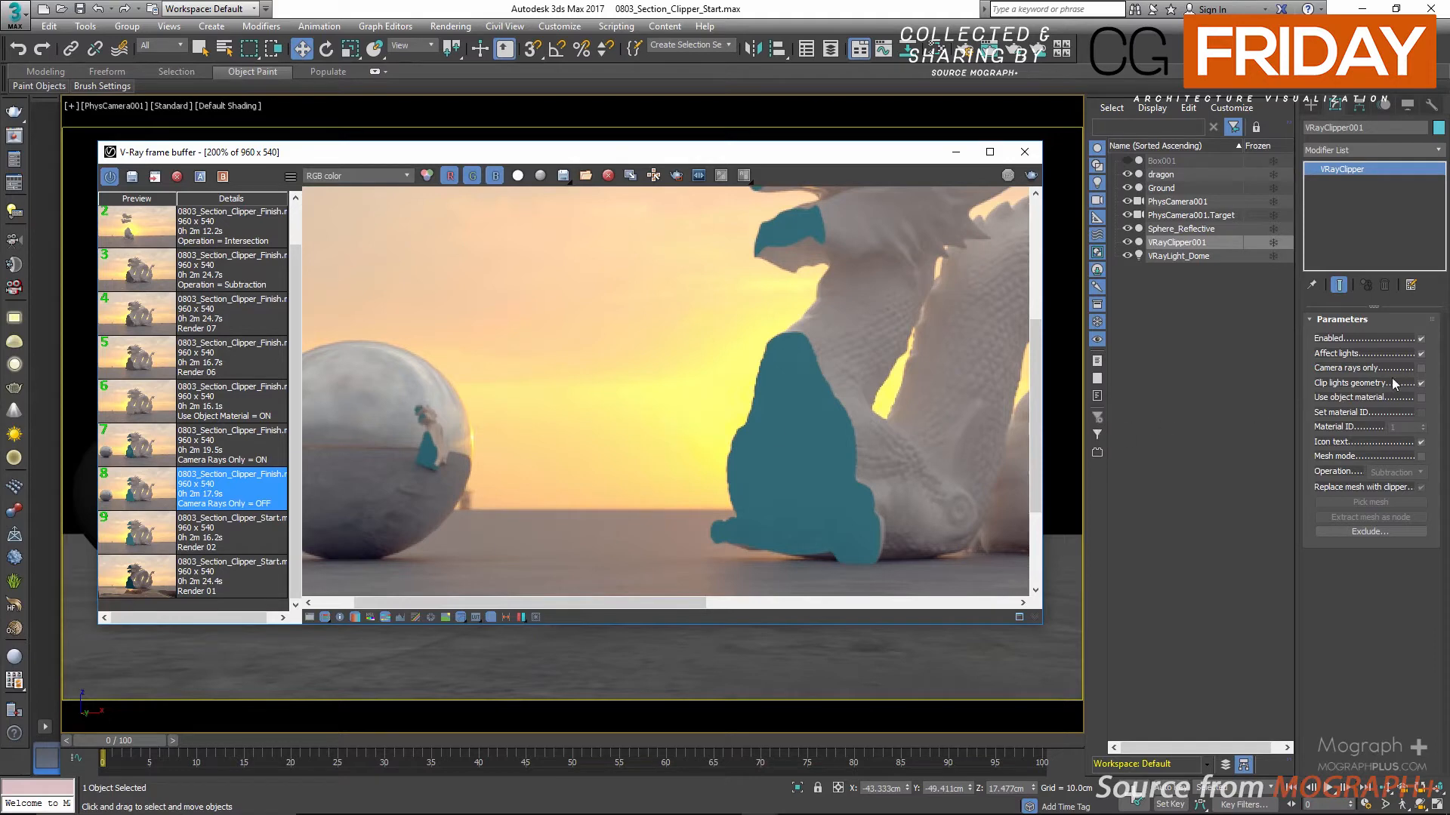
Enable Camera rays only on the clipper, inspect the stored "Camera Rays Only = ON" render, and close the frame buffer.
{"action": "left_click", "coordinate": [1420, 369]}
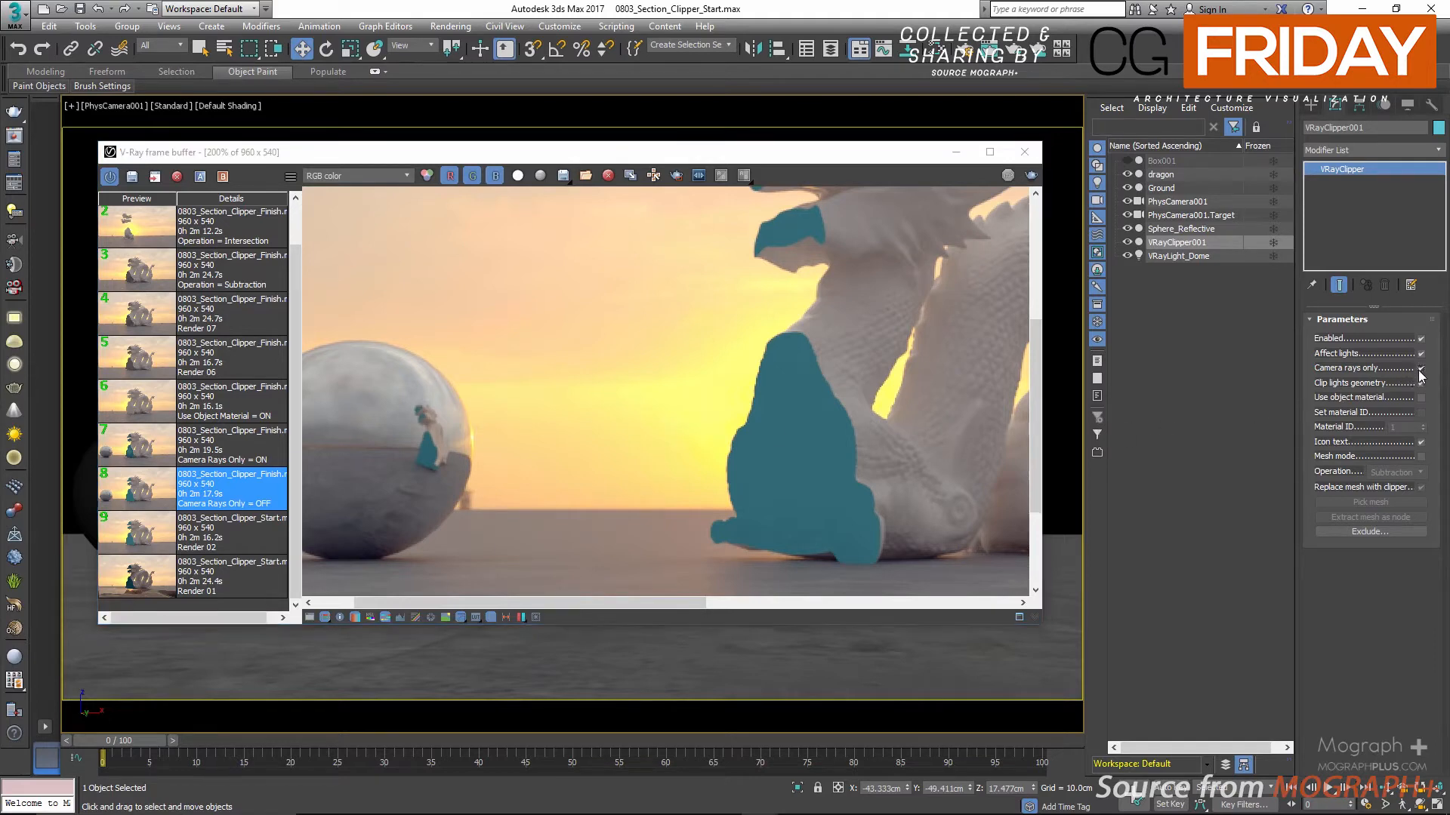
{"action": "double_click", "coordinate": [168, 451]}
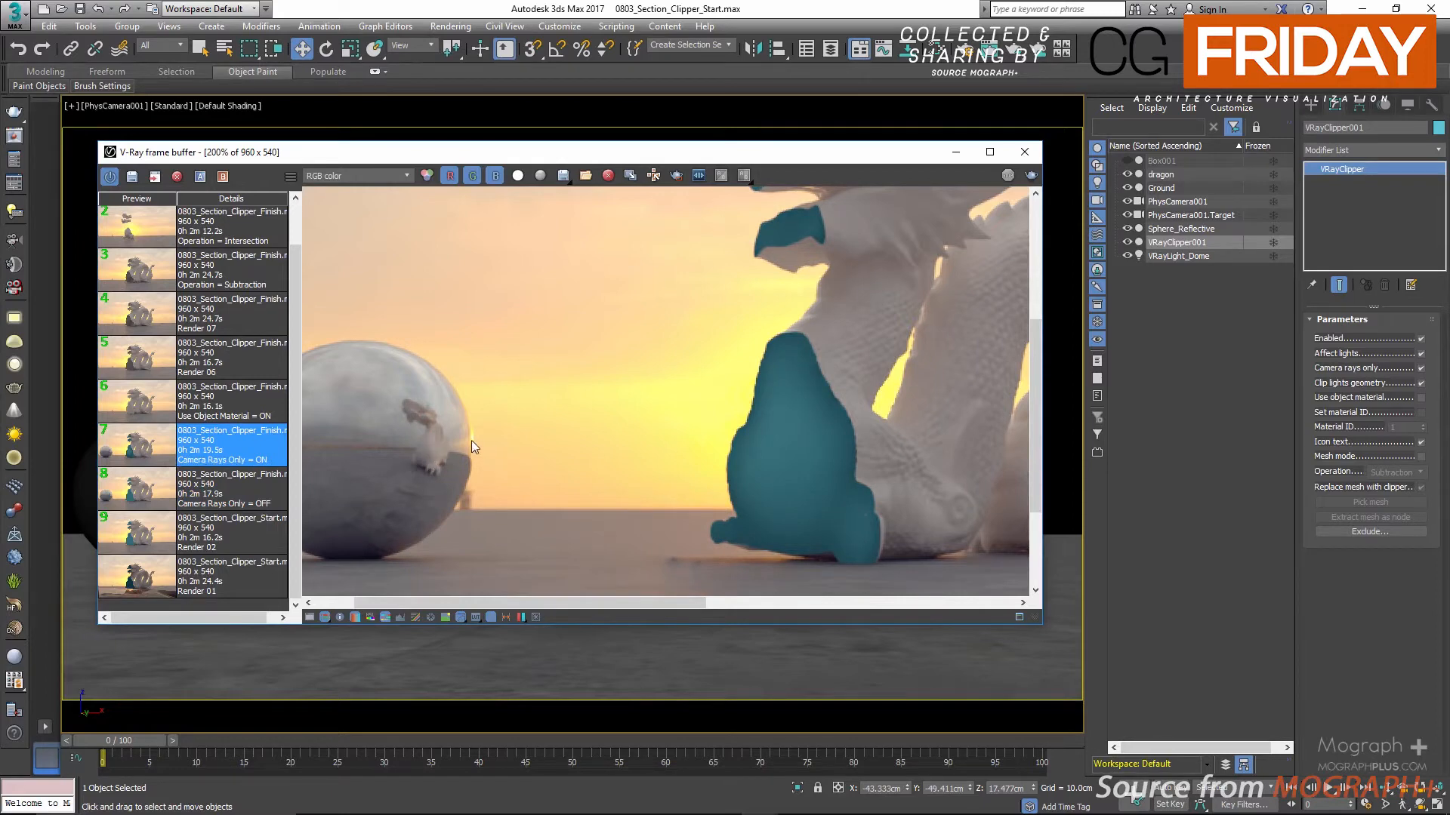
{"action": "left_click", "coordinate": [1025, 152]}
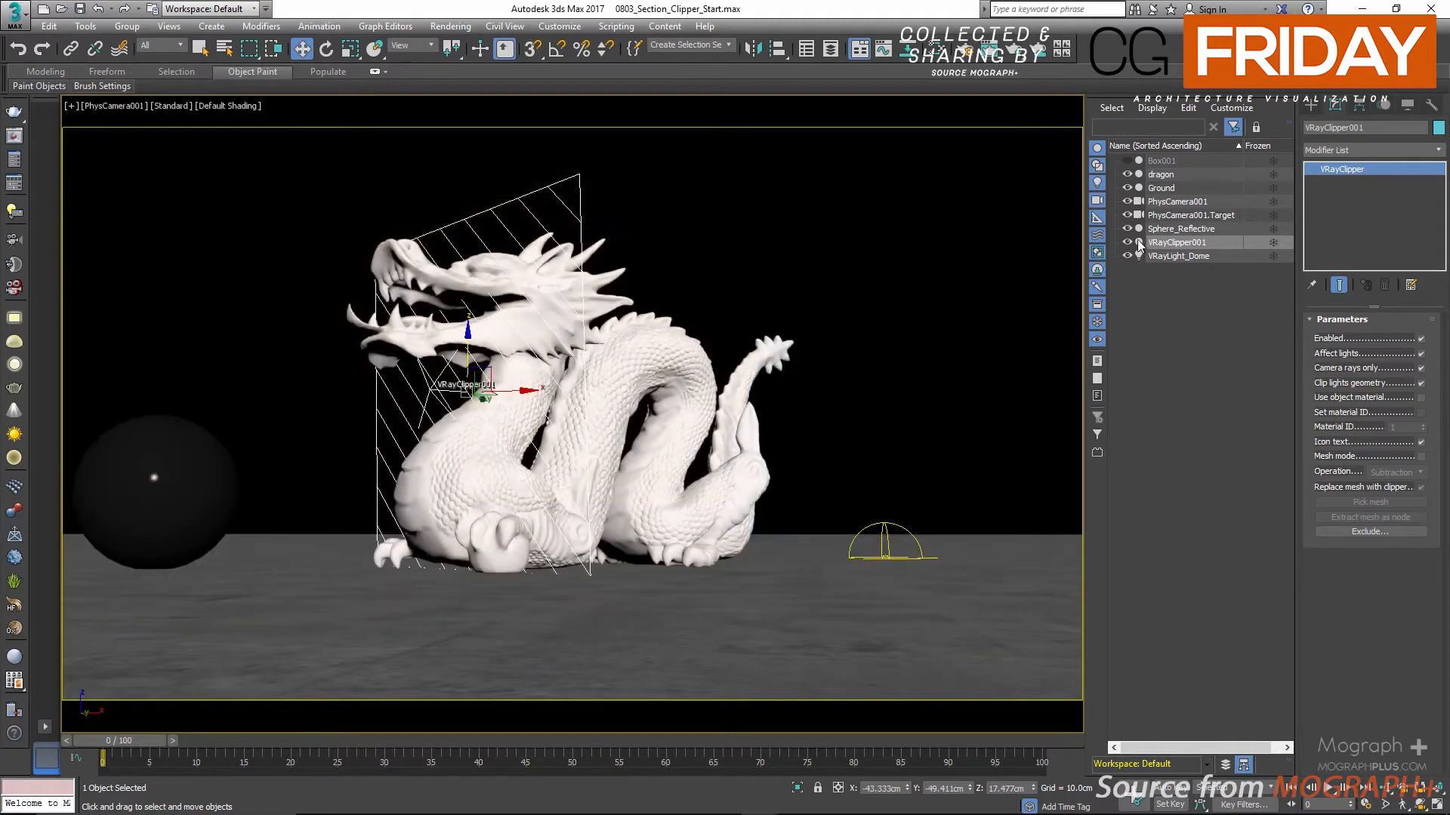
Hide Sphere_Reflective again and turn off the clipper's Camera rays only option.
{"action": "left_click", "coordinate": [1126, 228]}
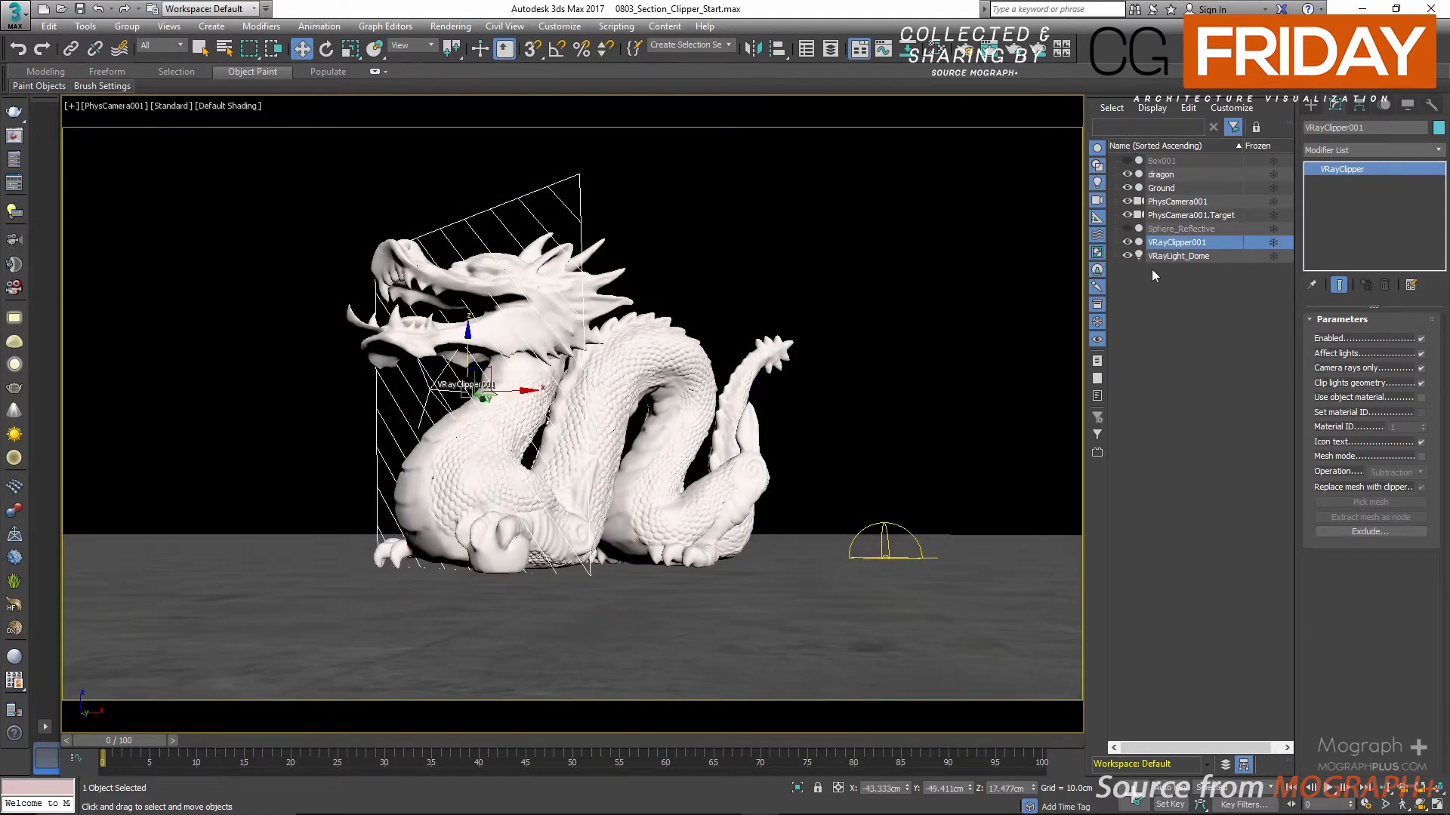
{"action": "left_click", "coordinate": [1348, 368]}
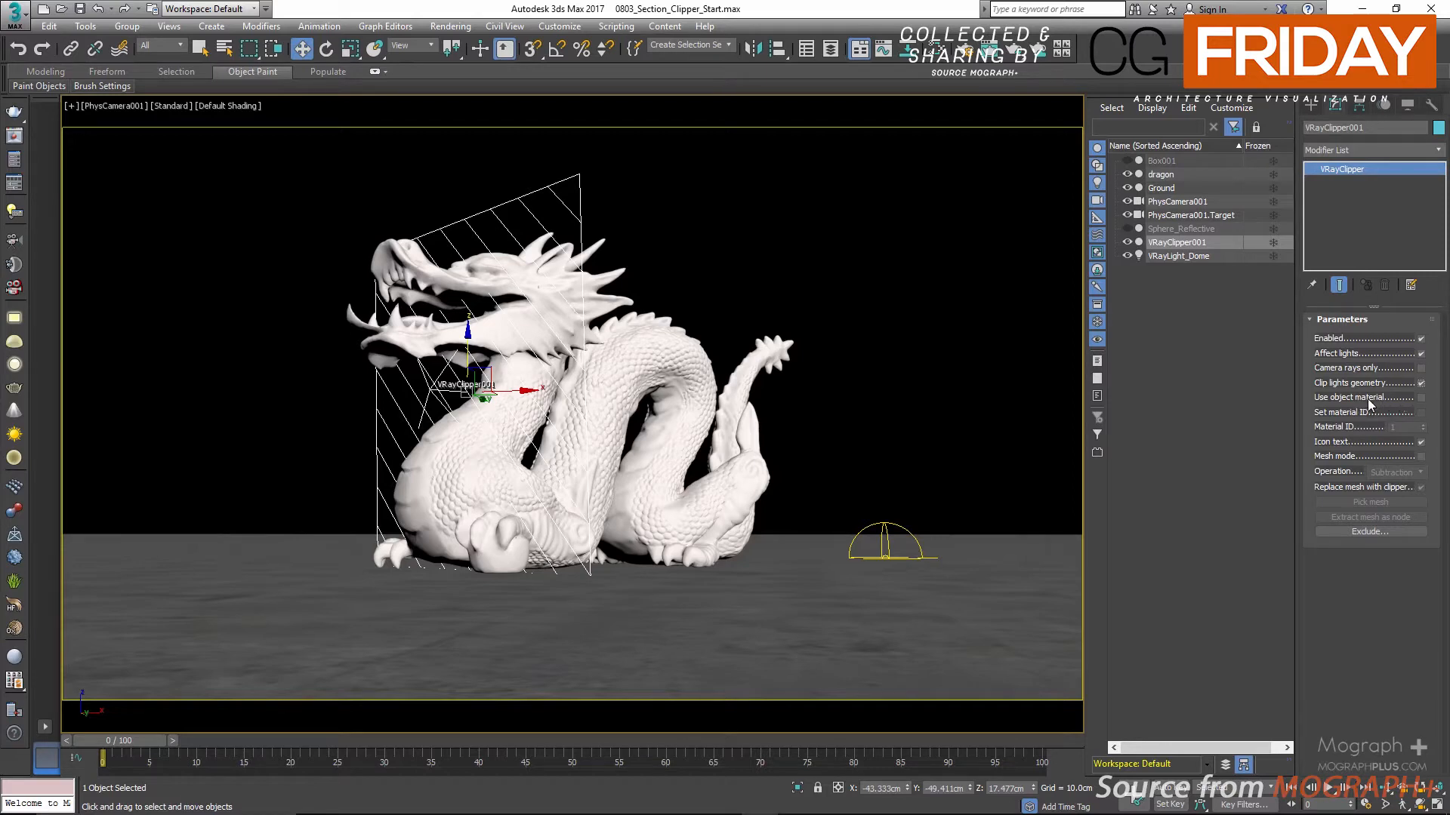
{"action": "left_click", "coordinate": [1421, 398]}
{"action": "left_click", "coordinate": [1421, 398]}
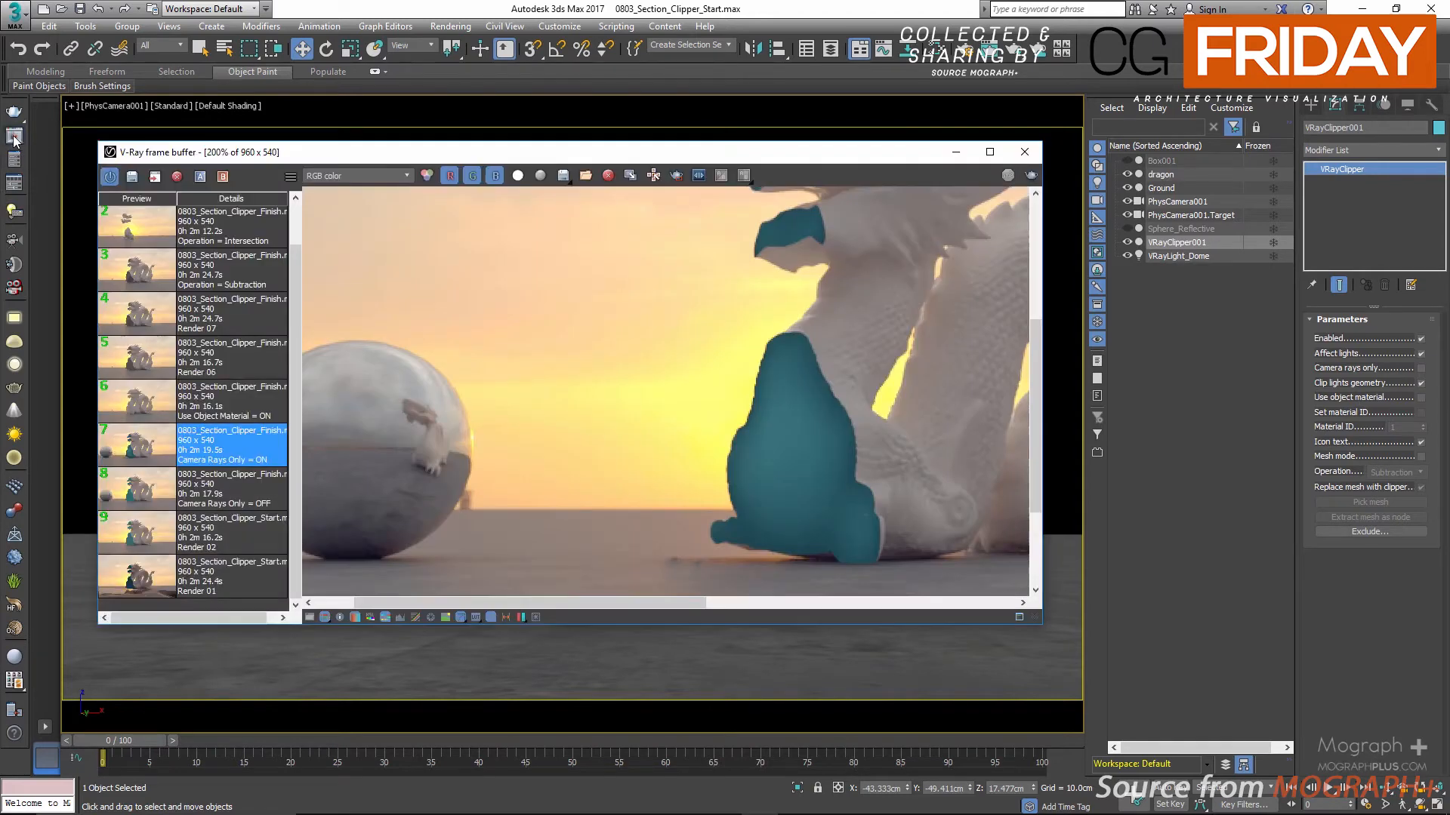
Examine the dragon's cut surface in the stored Render 02 image in the V-Ray frame buffer.
{"action": "left_click", "coordinate": [14, 136]}
{"action": "scroll", "coordinate": [777, 427], "scroll_direction": "down", "scroll_amount": 2}
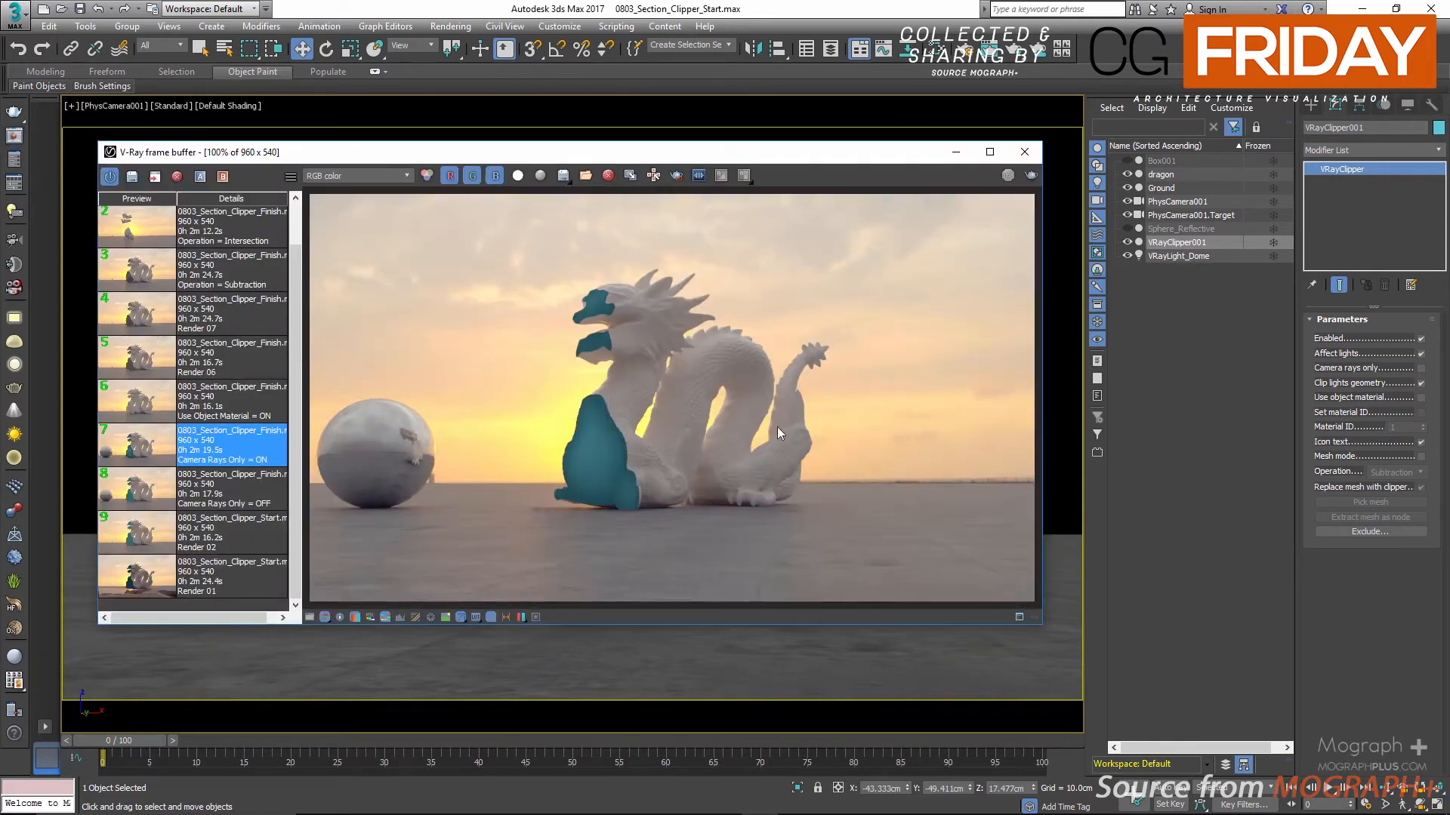
{"action": "left_click", "coordinate": [137, 533]}
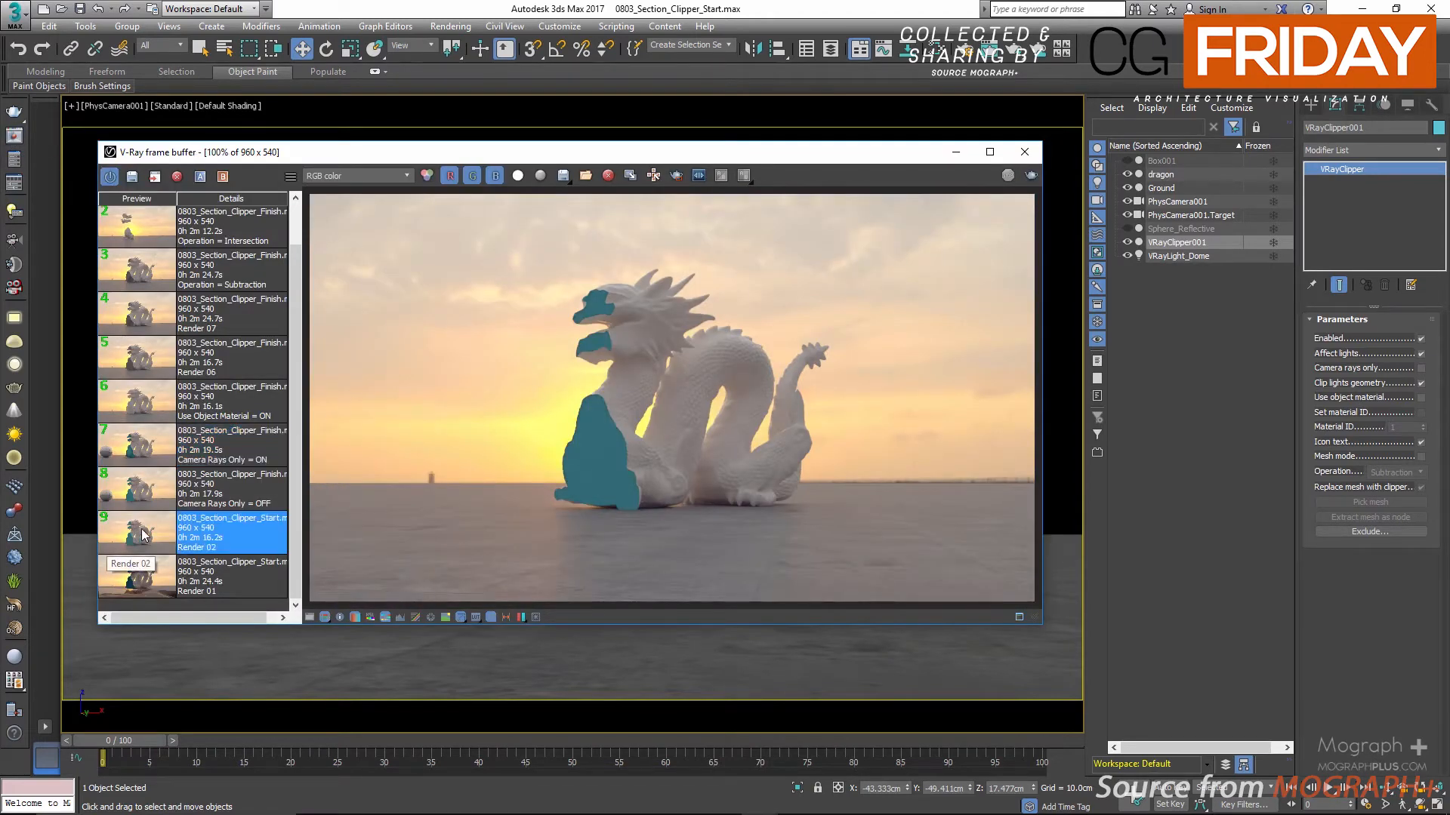
{"action": "scroll", "coordinate": [574, 408], "scroll_direction": "up", "scroll_amount": 2}
{"action": "scroll", "coordinate": [702, 445], "scroll_direction": "down", "scroll_amount": 2}
Turn on Use object material for the clipper and inspect the cut surface in the stored "Use Object Material = ON" render.
{"action": "left_click", "coordinate": [1421, 397]}
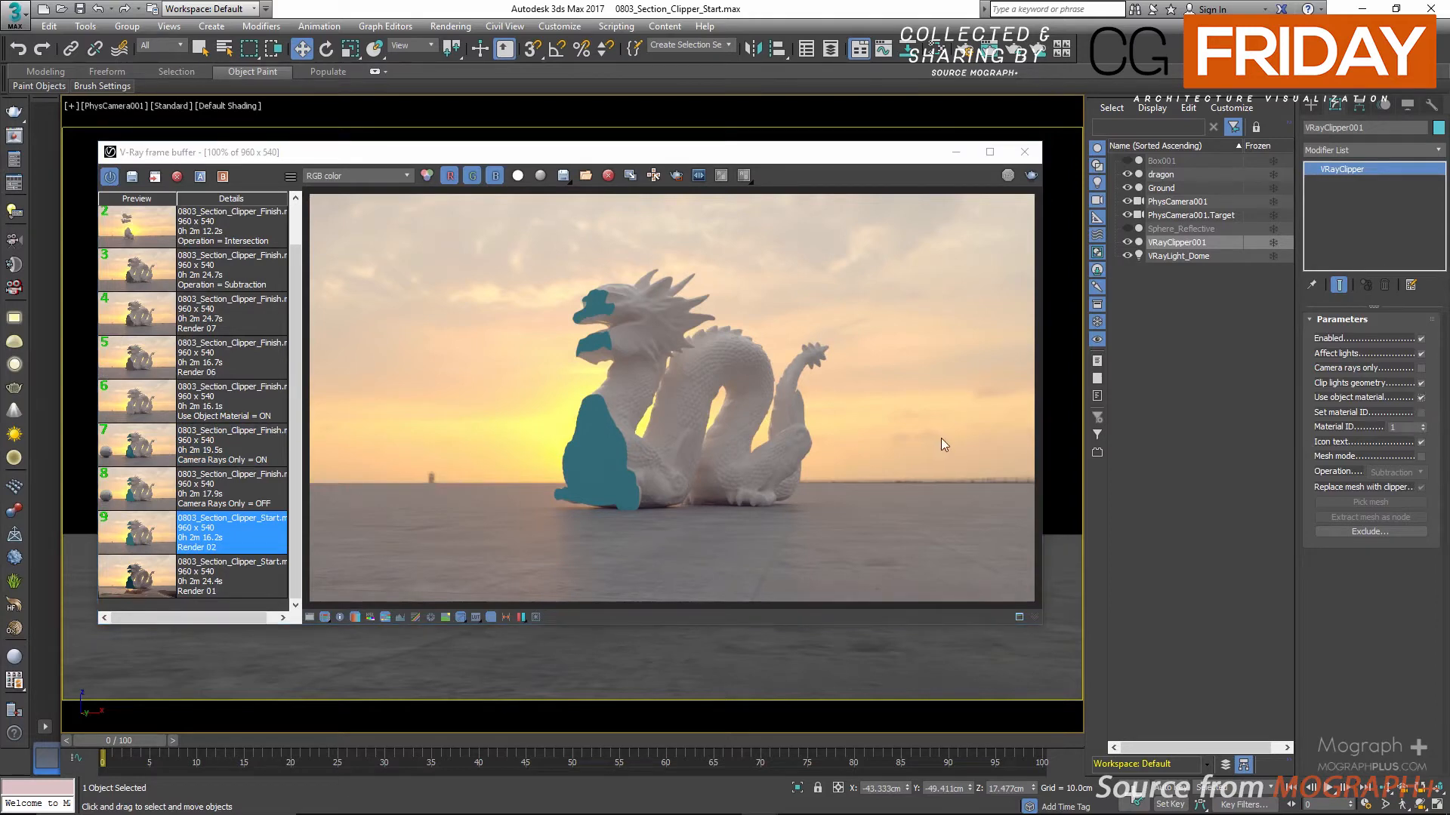
{"action": "left_click", "coordinate": [138, 408]}
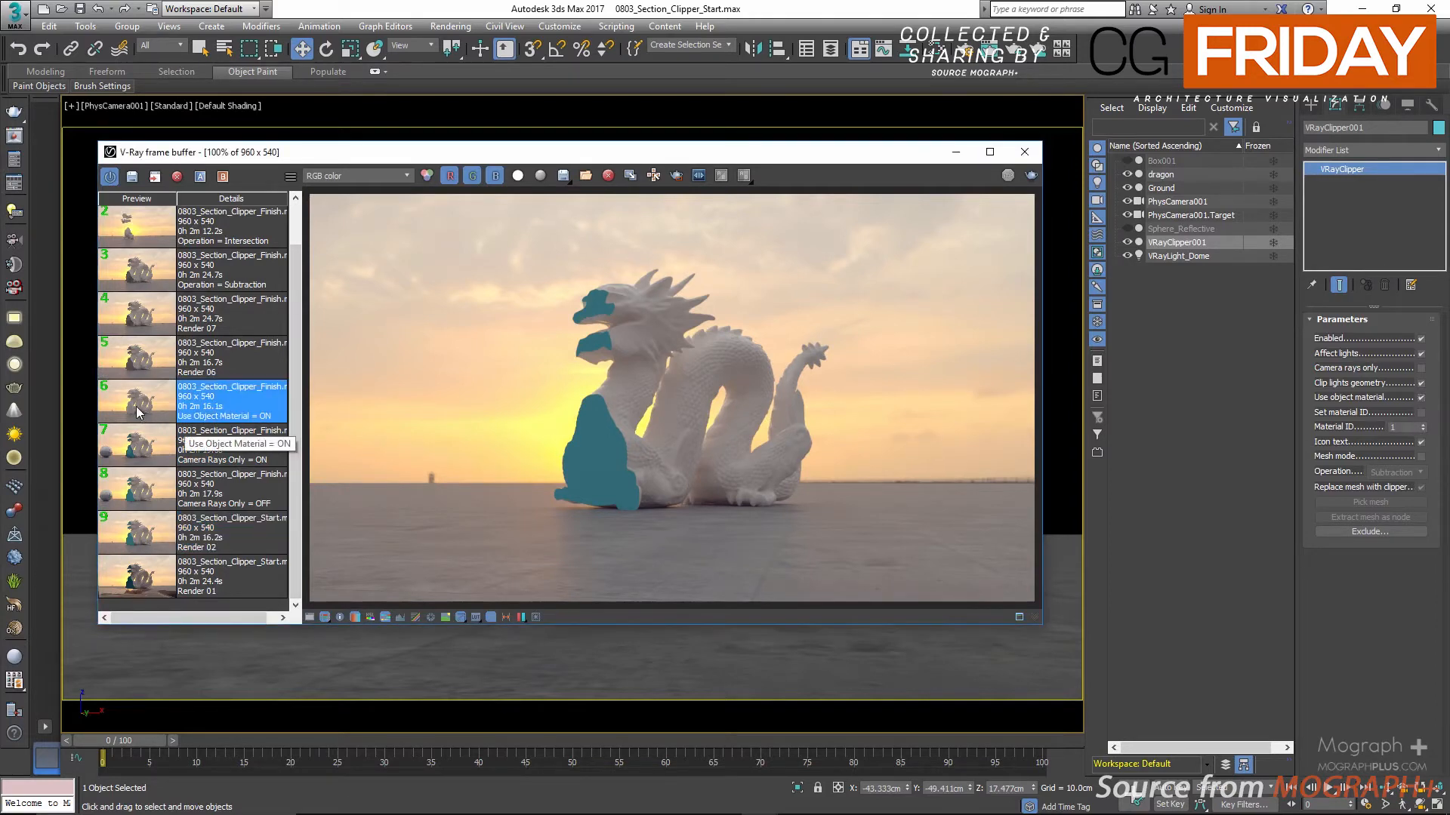
{"action": "scroll", "coordinate": [629, 437], "scroll_direction": "up", "scroll_amount": 1}
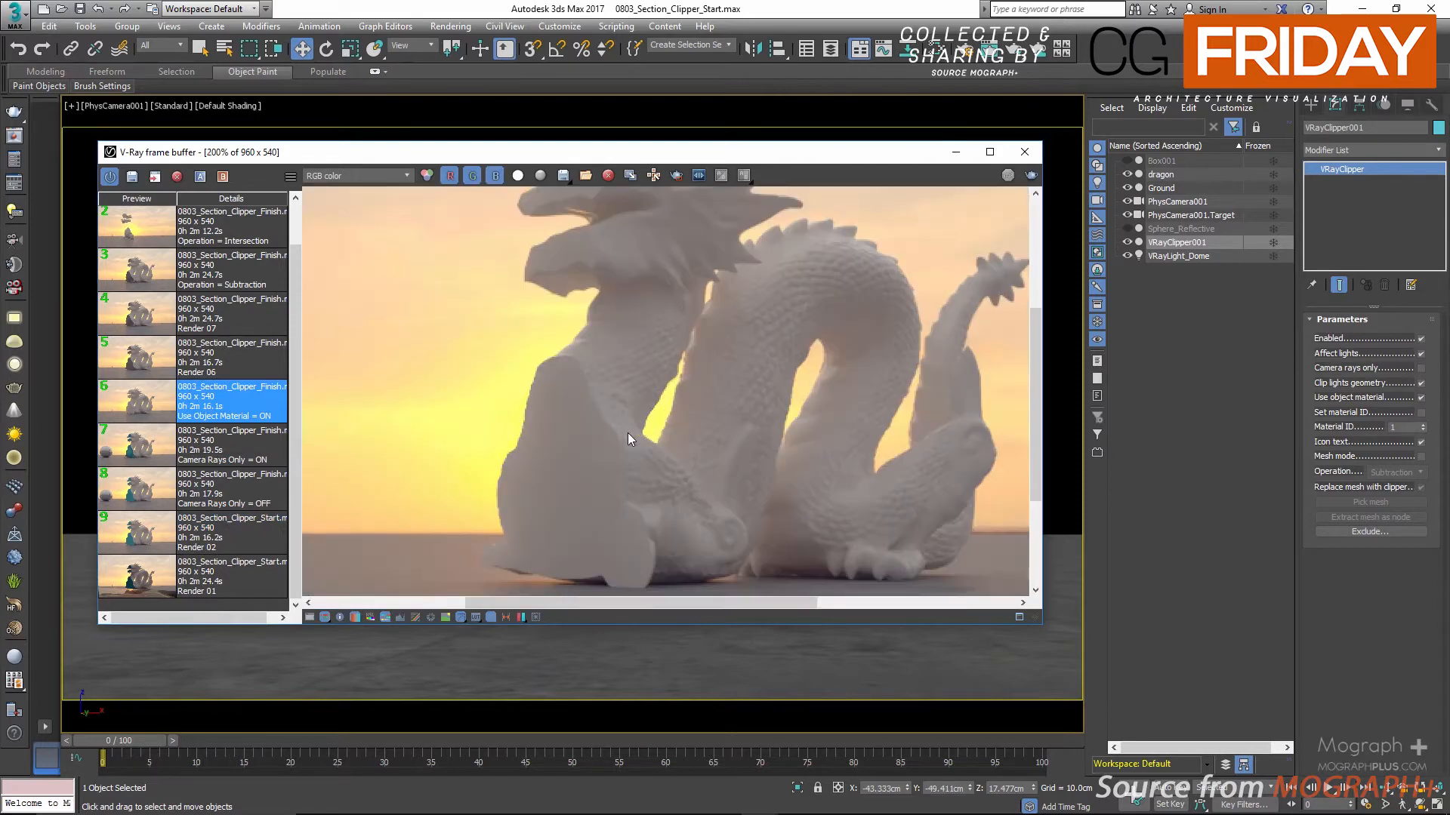
{"action": "scroll", "coordinate": [639, 474], "scroll_direction": "down", "scroll_amount": 1}
{"action": "scroll", "coordinate": [627, 503], "scroll_direction": "up", "scroll_amount": 1}
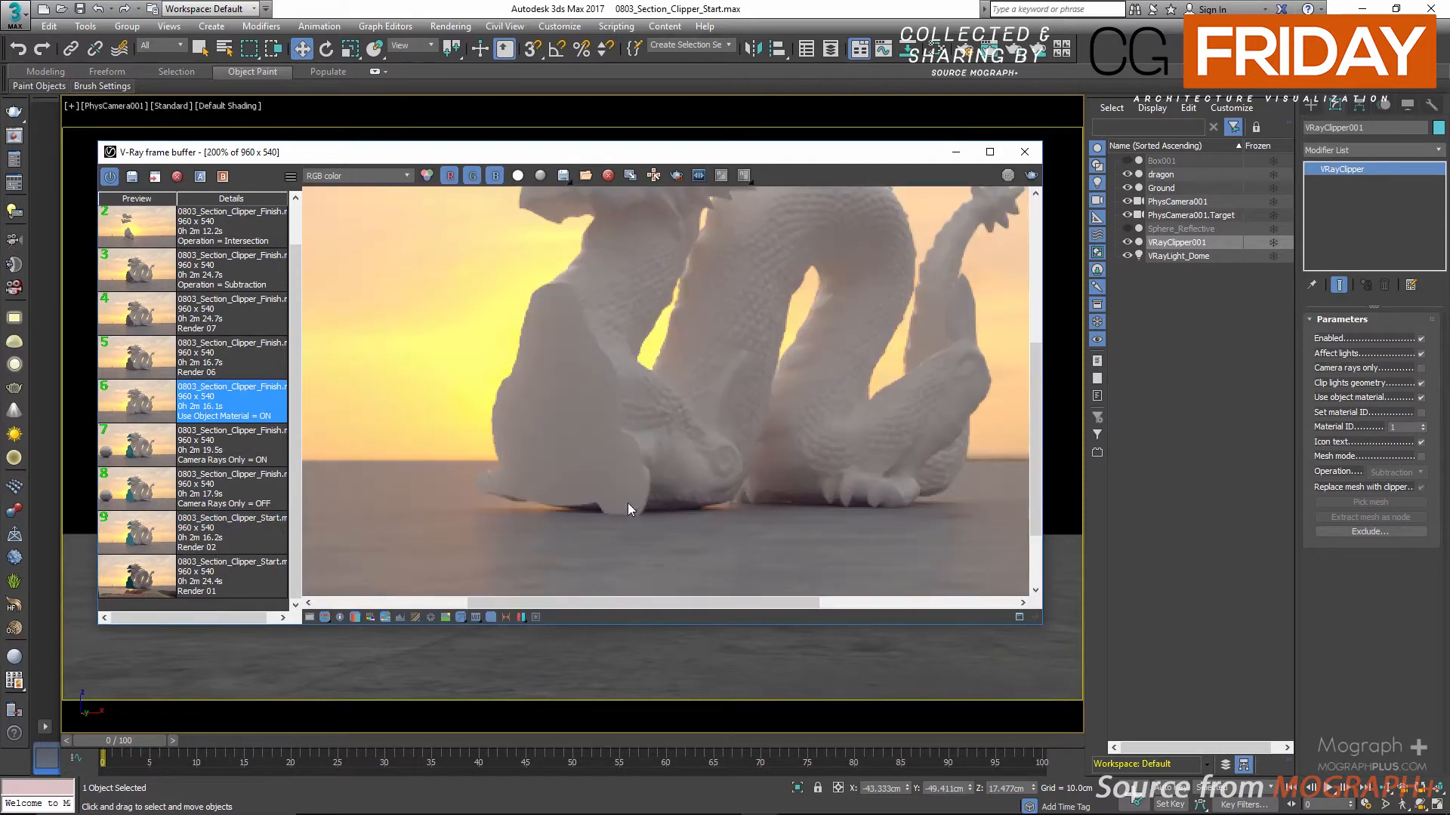
{"action": "scroll", "coordinate": [569, 380], "scroll_direction": "down", "scroll_amount": 1}
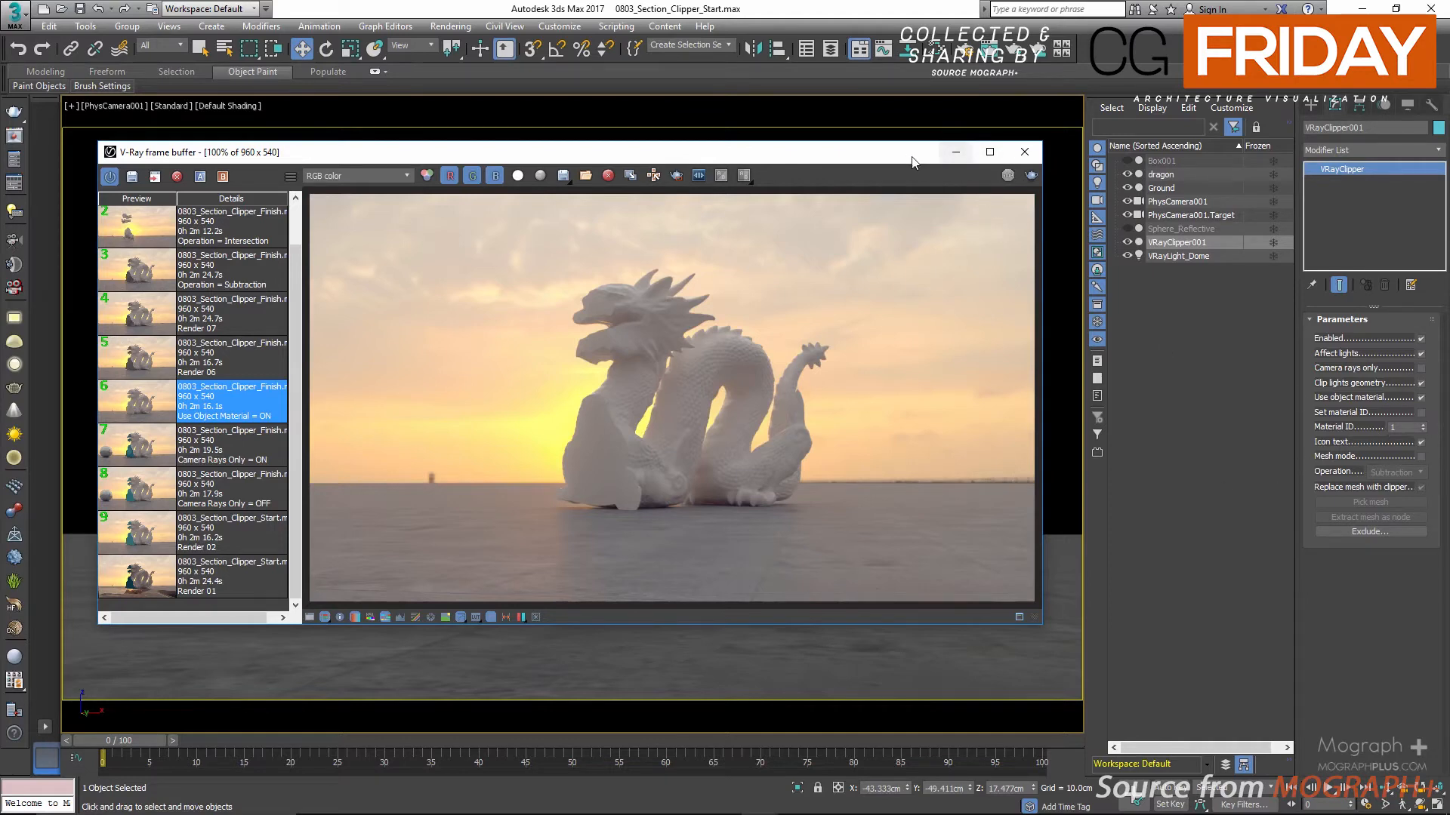
{"action": "left_click_drag", "start_coordinate": [909, 160], "coordinate": [919, 166]}
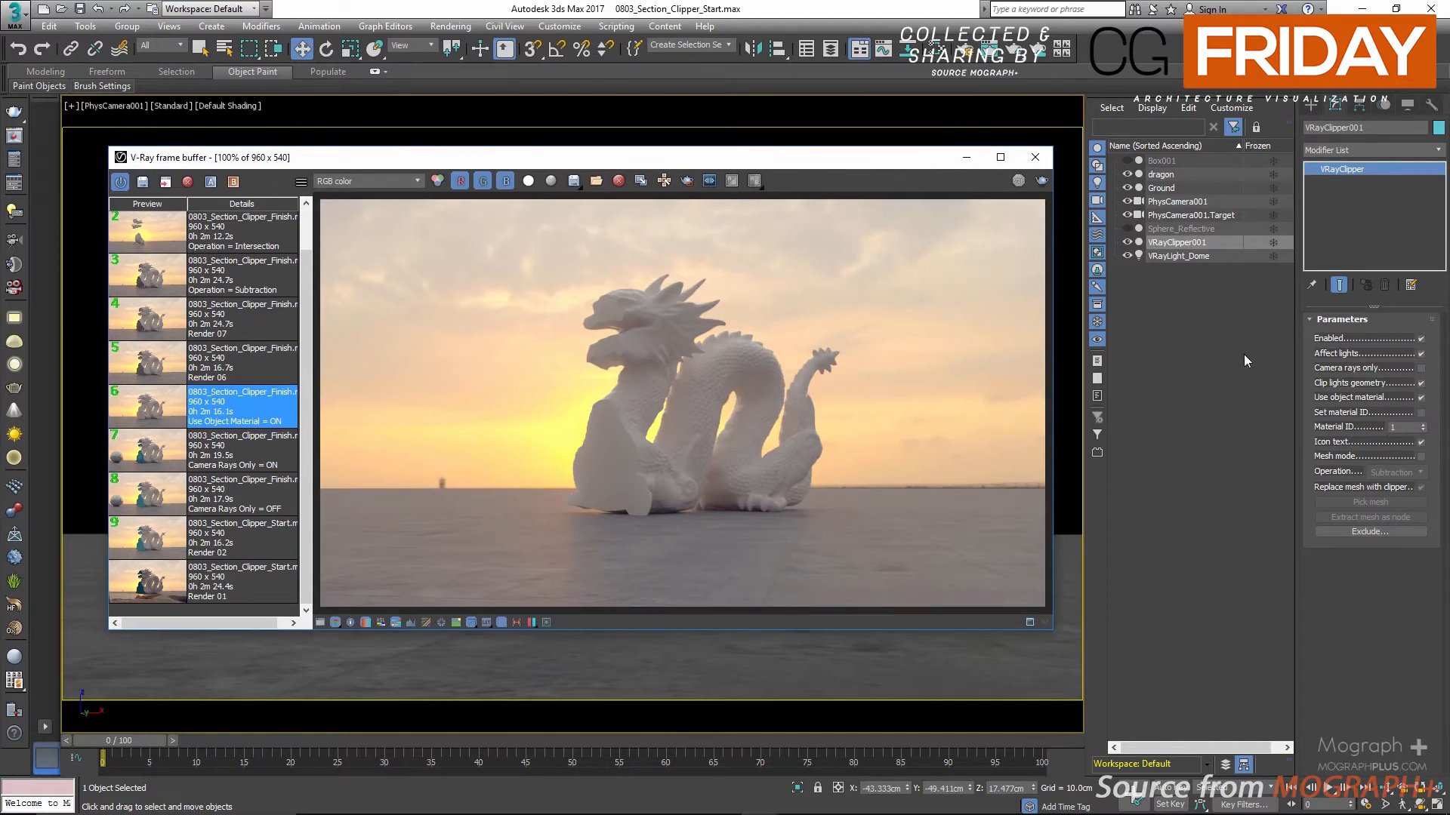
Enable Set material ID on the clipper with Material ID 2, and close the frame buffer.
{"action": "left_click", "coordinate": [1421, 413]}
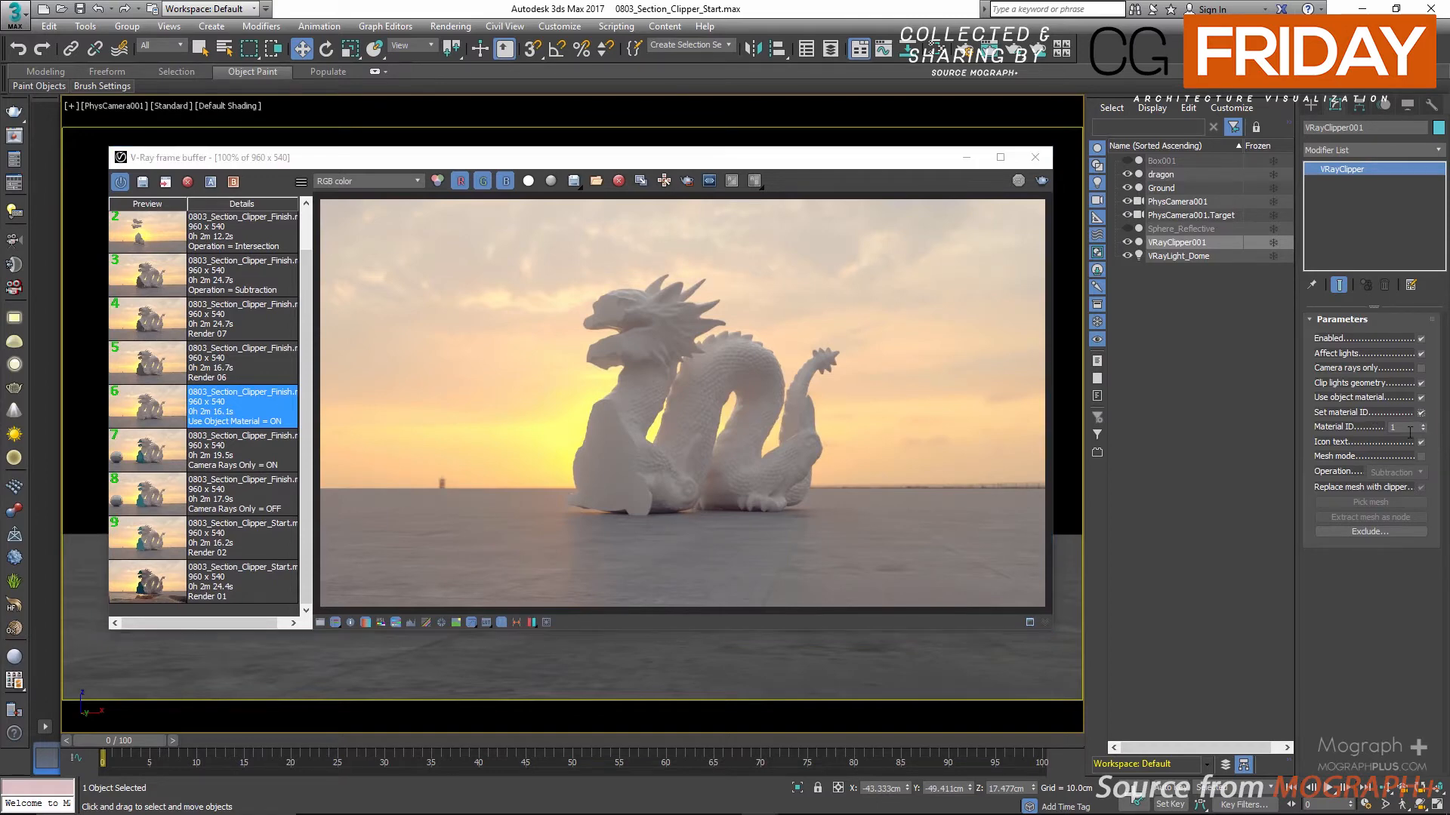
{"action": "left_click", "coordinate": [1396, 427]}
{"action": "left_click", "coordinate": [1034, 158]}
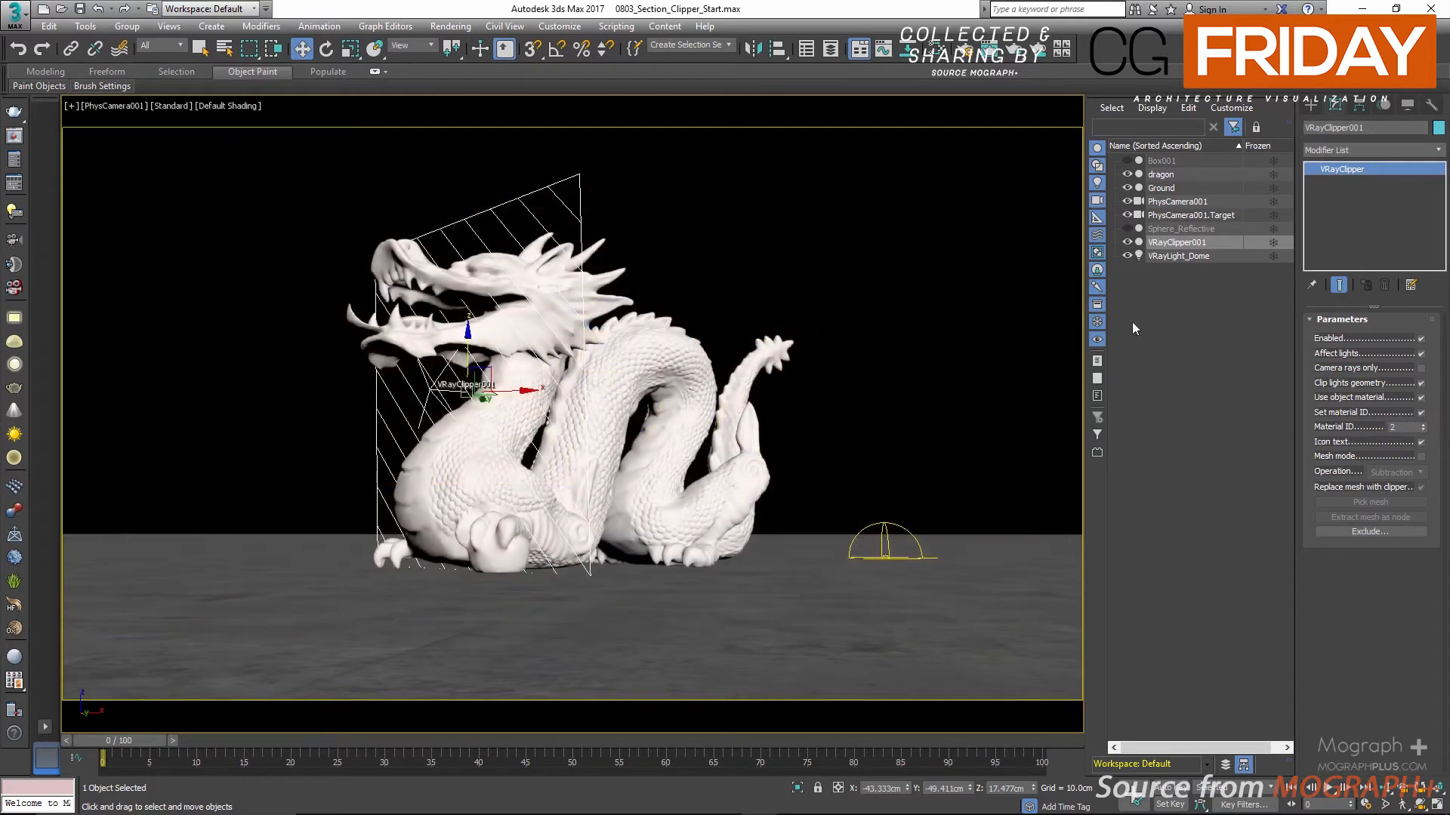
Open the Slate Material Editor, select the dragon, and collapse its Material #27 VRayFastSSS2 node into a clear area.
{"action": "key", "text": "m"}
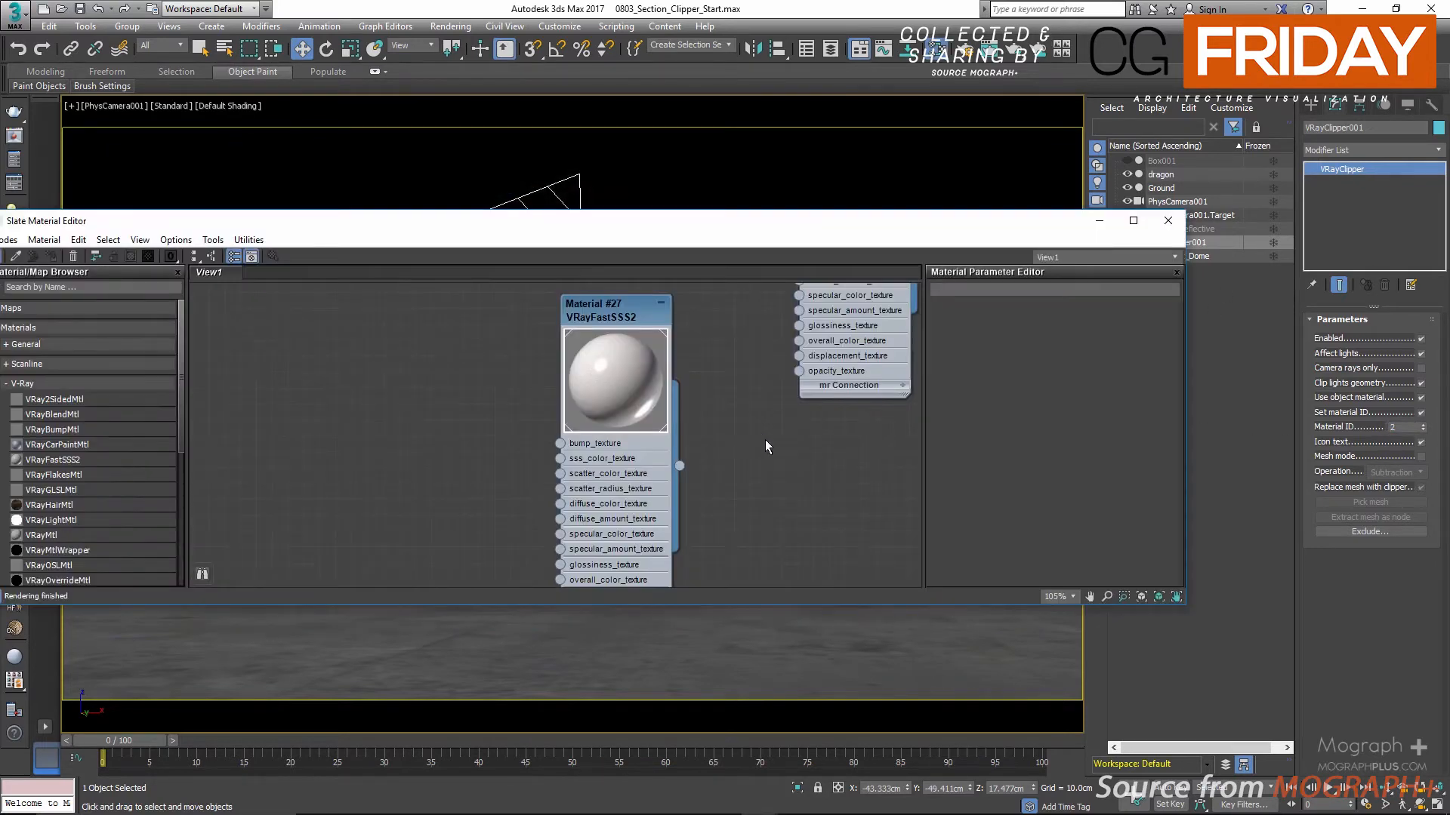
{"action": "scroll", "coordinate": [764, 446], "scroll_direction": "down", "scroll_amount": 5}
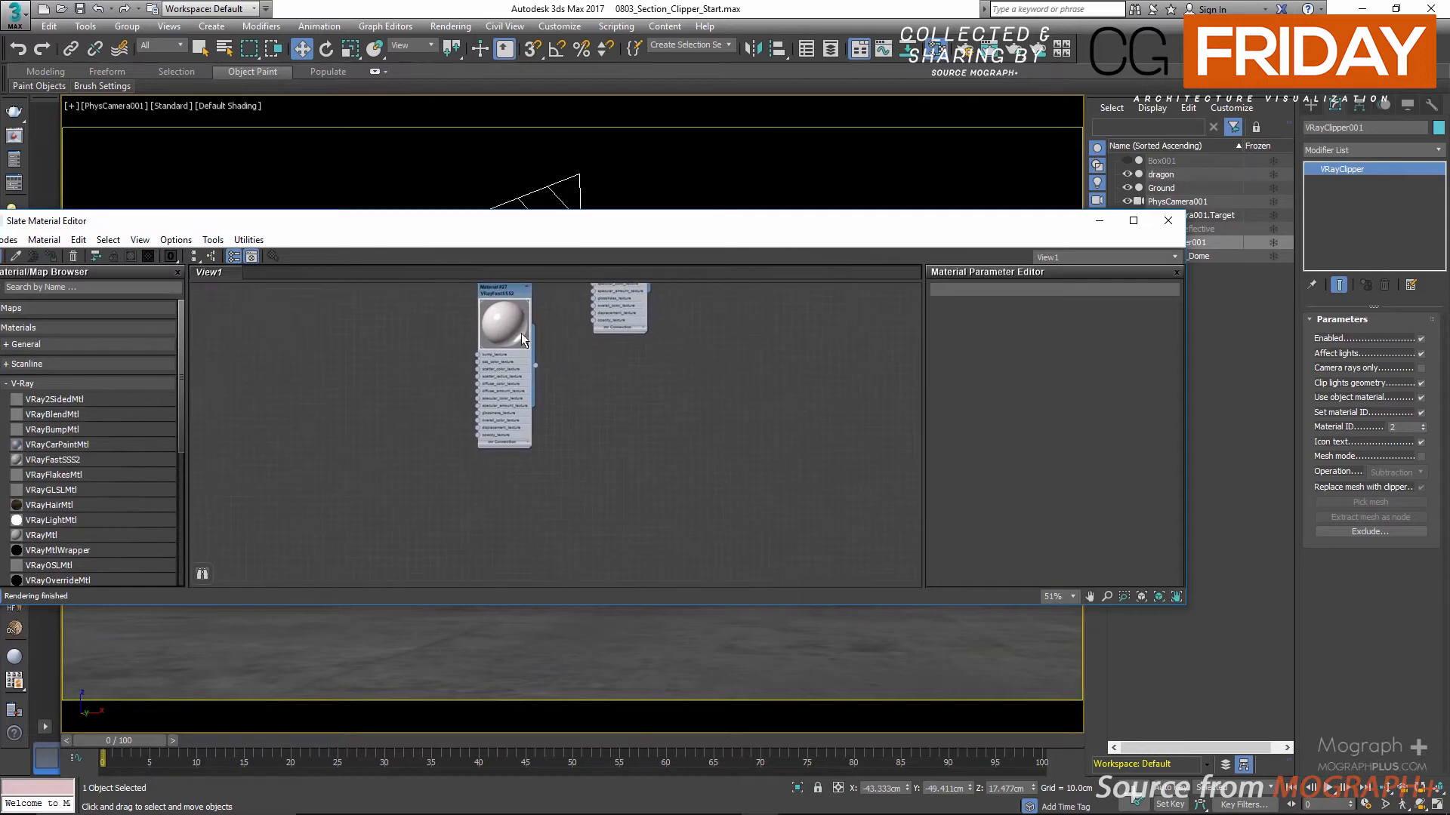
{"action": "left_click_drag", "start_coordinate": [510, 292], "coordinate": [551, 389]}
{"action": "scroll", "coordinate": [592, 395], "scroll_direction": "up", "scroll_amount": 2}
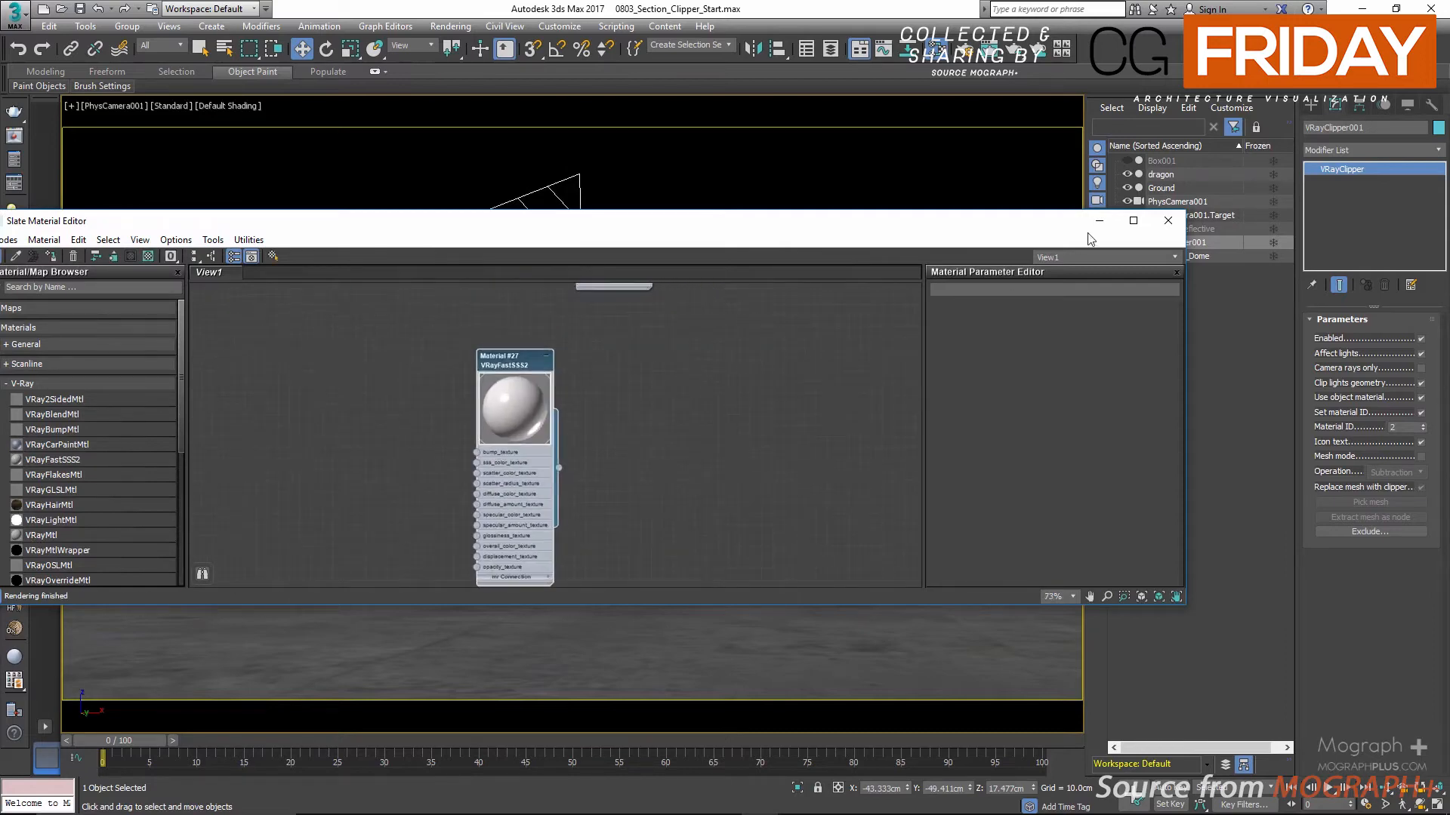
{"action": "left_click", "coordinate": [1155, 174]}
{"action": "scroll", "coordinate": [586, 431], "scroll_direction": "up", "scroll_amount": 2}
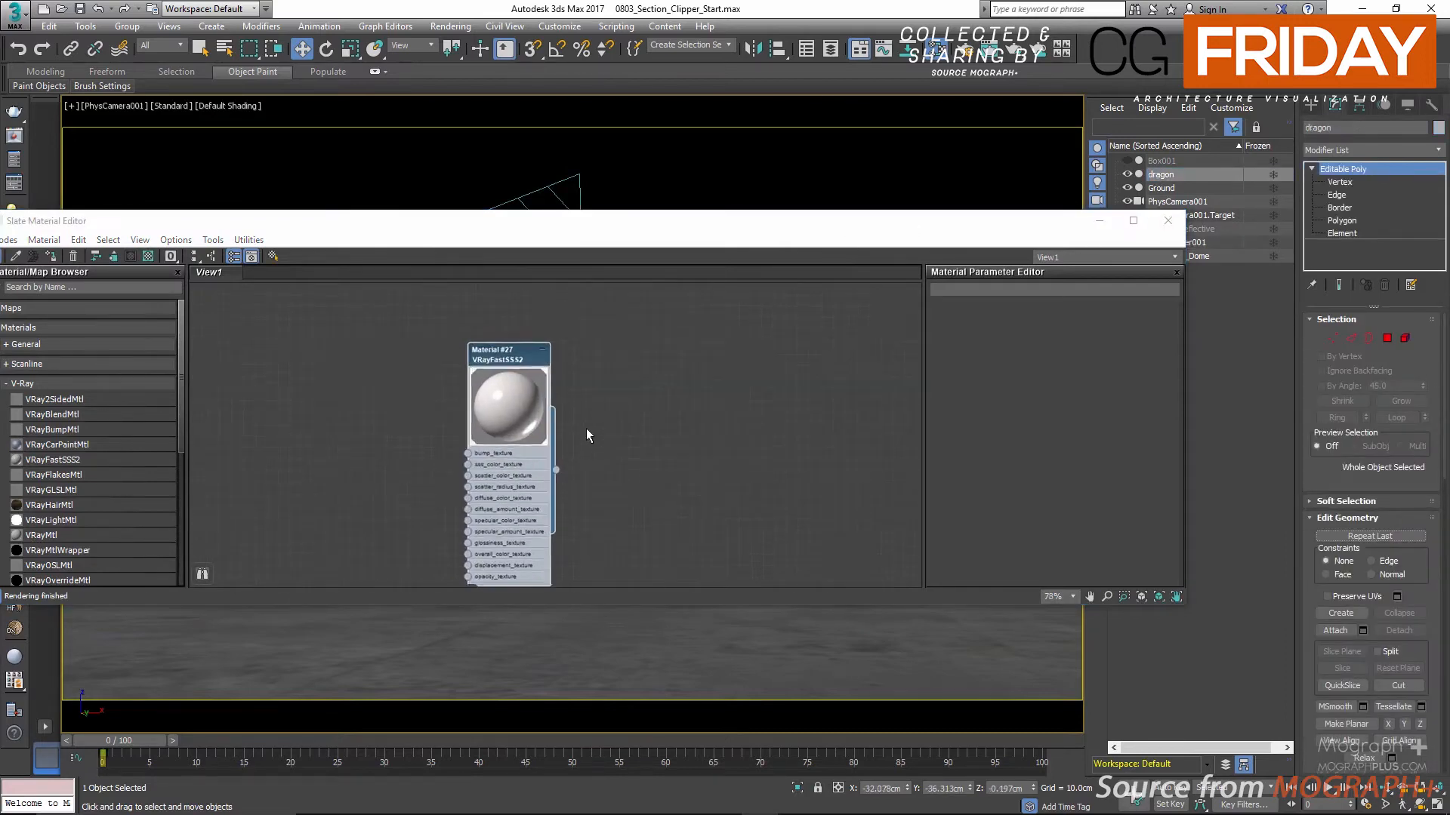
{"action": "left_click", "coordinate": [539, 345]}
Add a Multi/Sub-Object material beside the Material #27 node in the material editor view.
{"action": "right_click", "coordinate": [647, 390]}
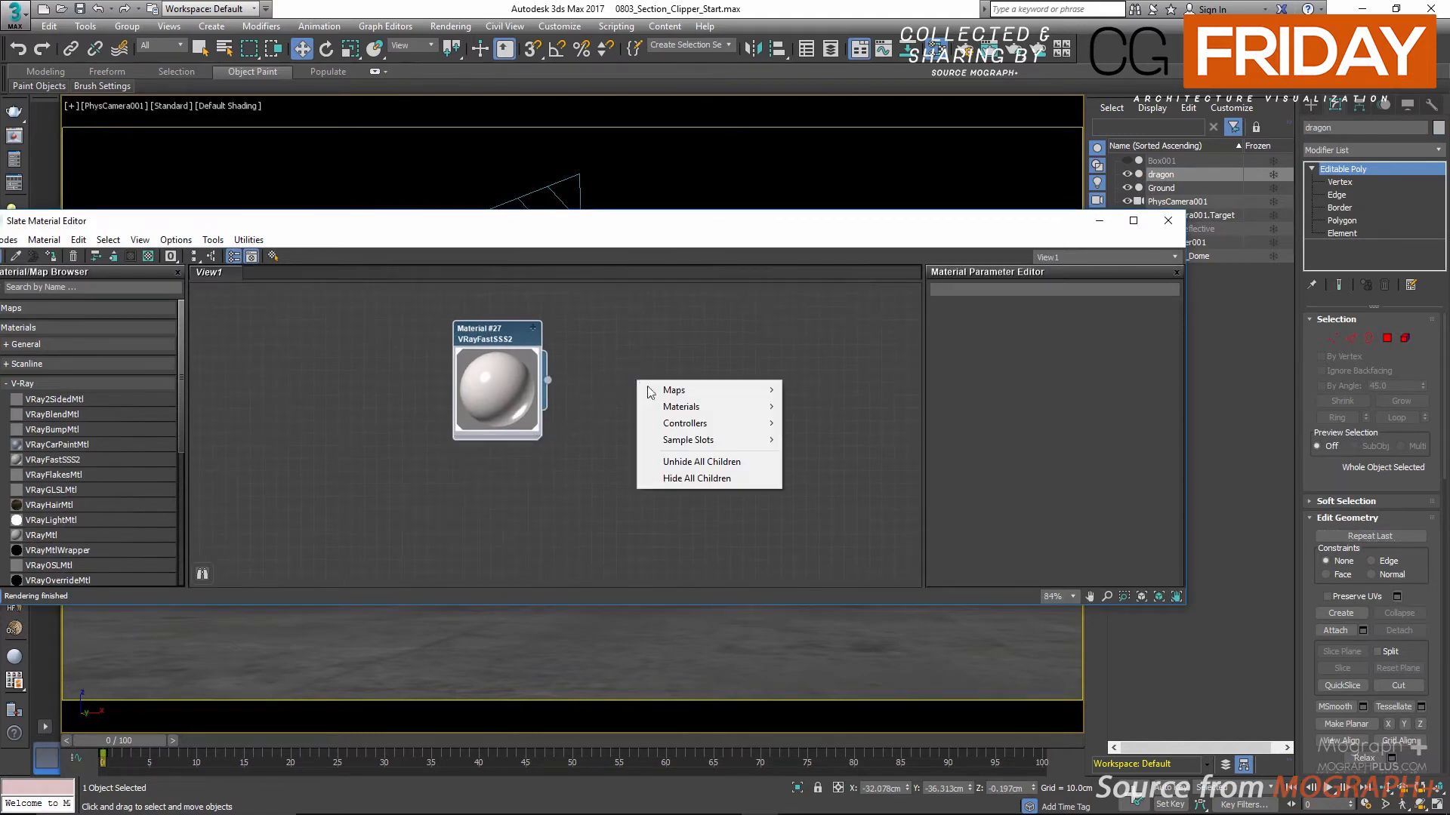
{"action": "mouse_move", "coordinate": [736, 408]}
{"action": "mouse_move", "coordinate": [827, 407]}
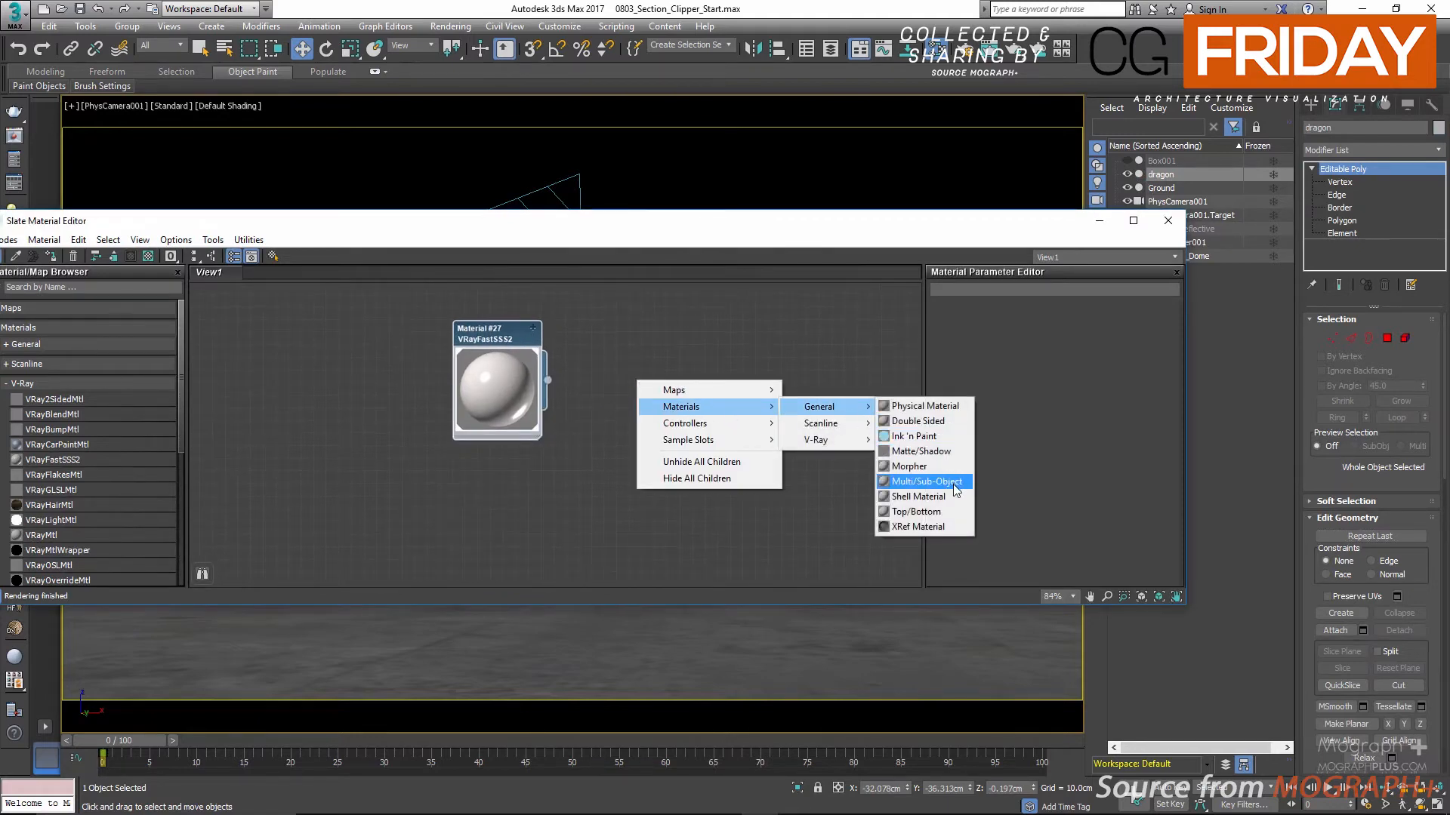
{"action": "left_click", "coordinate": [927, 482]}
{"action": "scroll", "coordinate": [683, 411], "scroll_direction": "up", "scroll_amount": 5}
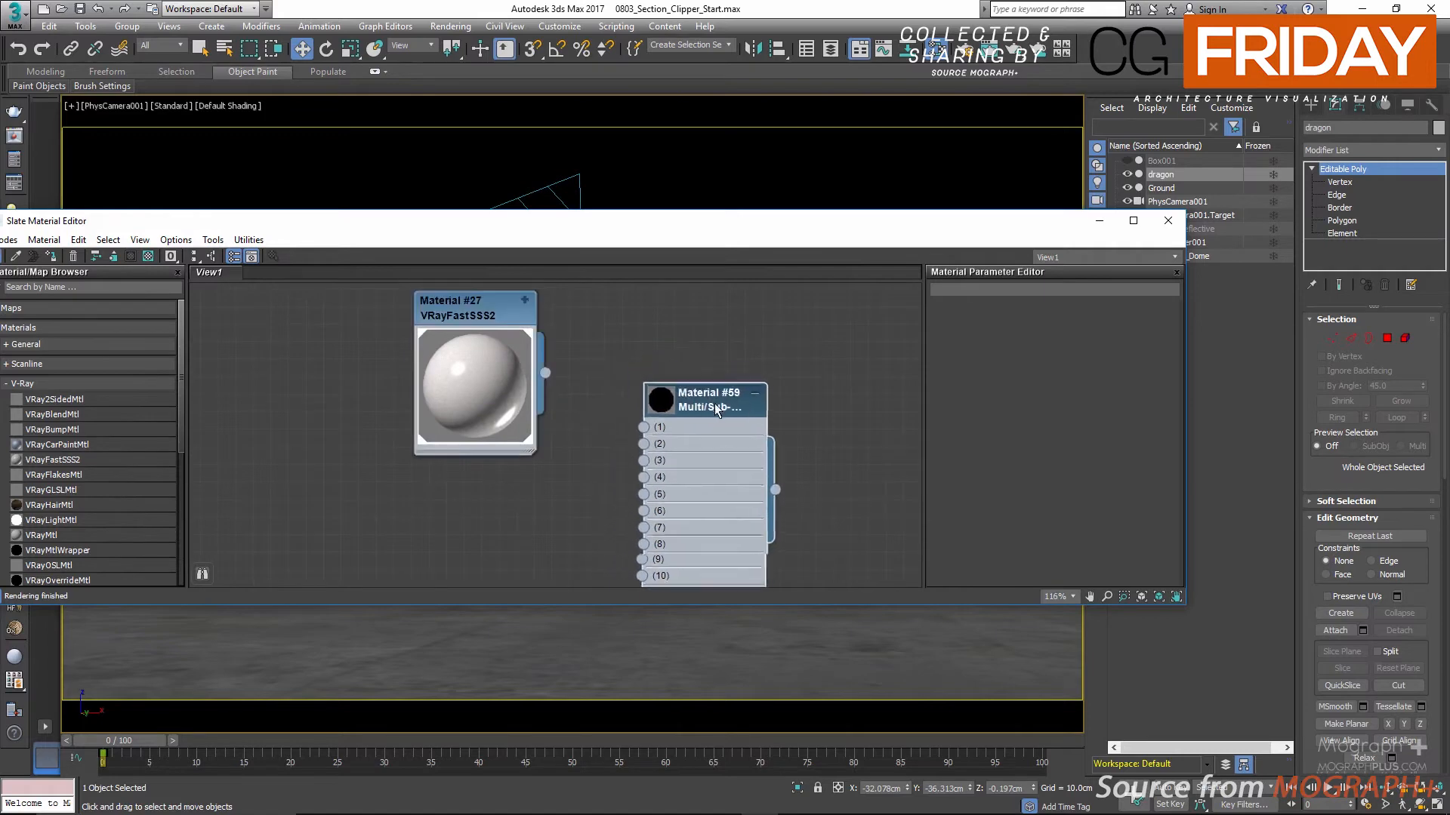
Connect Material #27 to slot 1 of the Multi/Sub-Object material and collapse the Material #27 node's large preview.
{"action": "left_click_drag", "start_coordinate": [716, 411], "coordinate": [713, 407]}
{"action": "left_click_drag", "start_coordinate": [545, 372], "coordinate": [642, 425]}
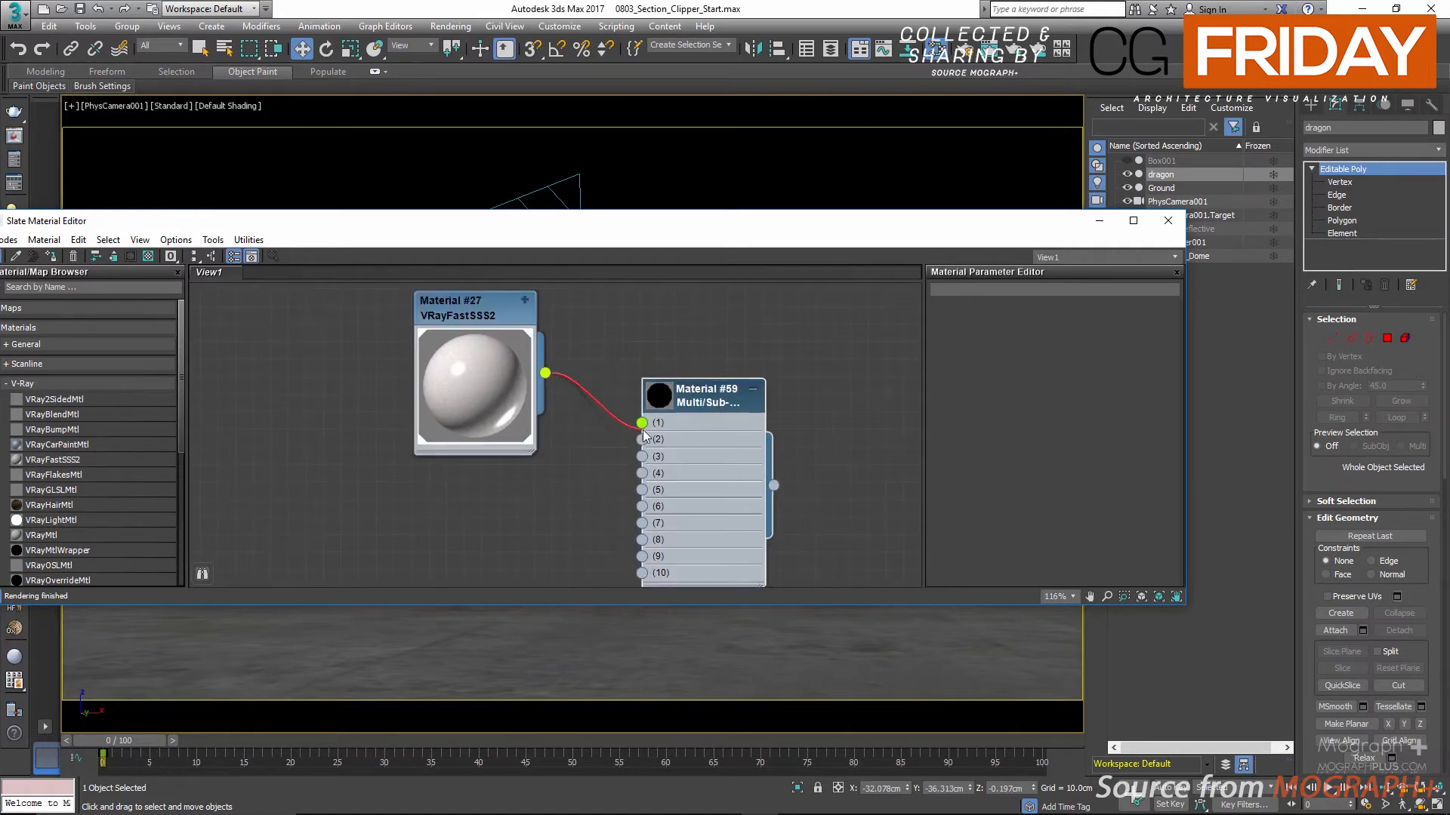
{"action": "scroll", "coordinate": [538, 444], "scroll_direction": "down", "scroll_amount": 3}
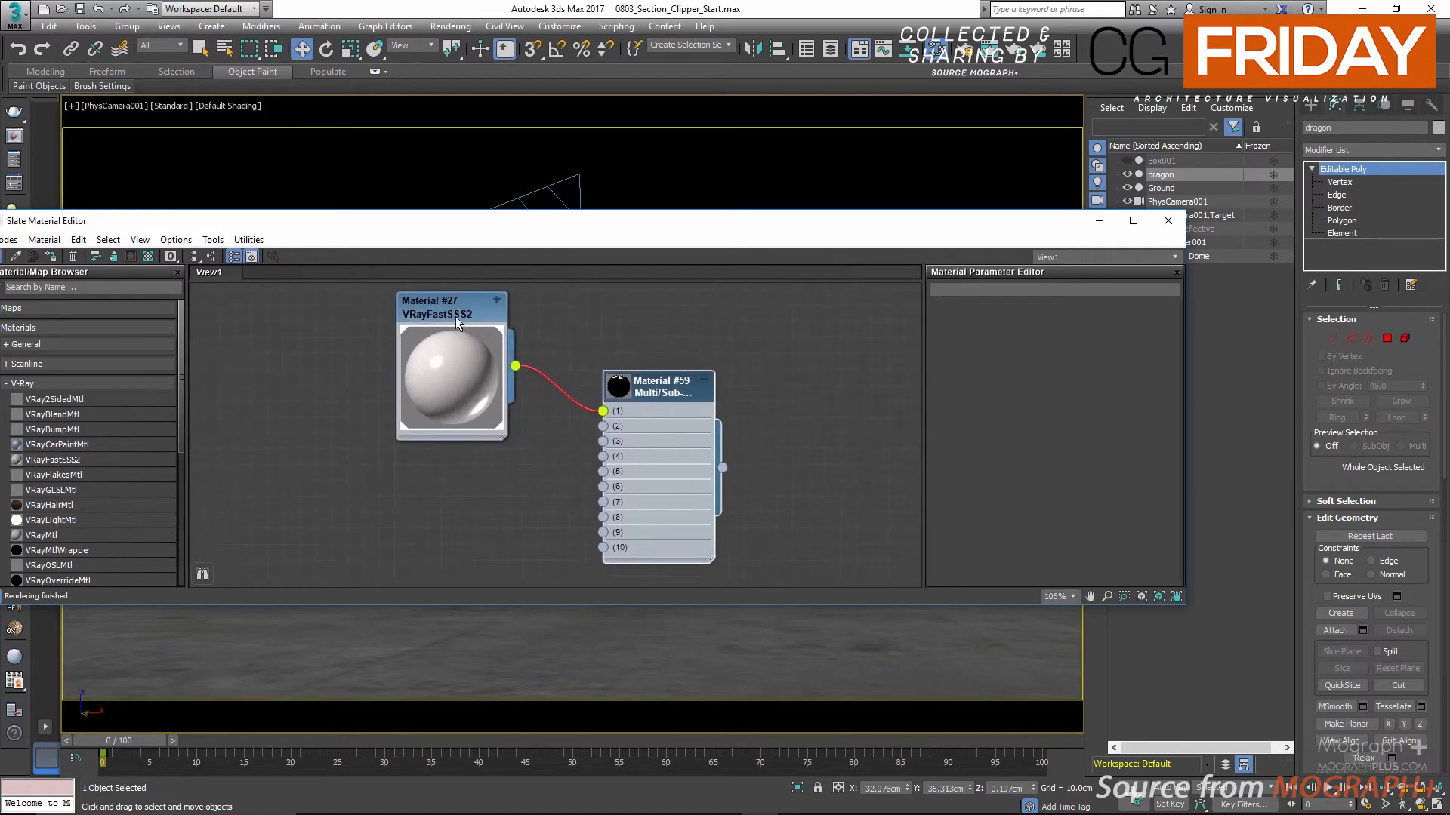
{"action": "left_click_drag", "start_coordinate": [456, 321], "coordinate": [468, 386]}
{"action": "double_click", "coordinate": [407, 375]}
{"action": "scroll", "coordinate": [468, 386], "scroll_direction": "up", "scroll_amount": 2}
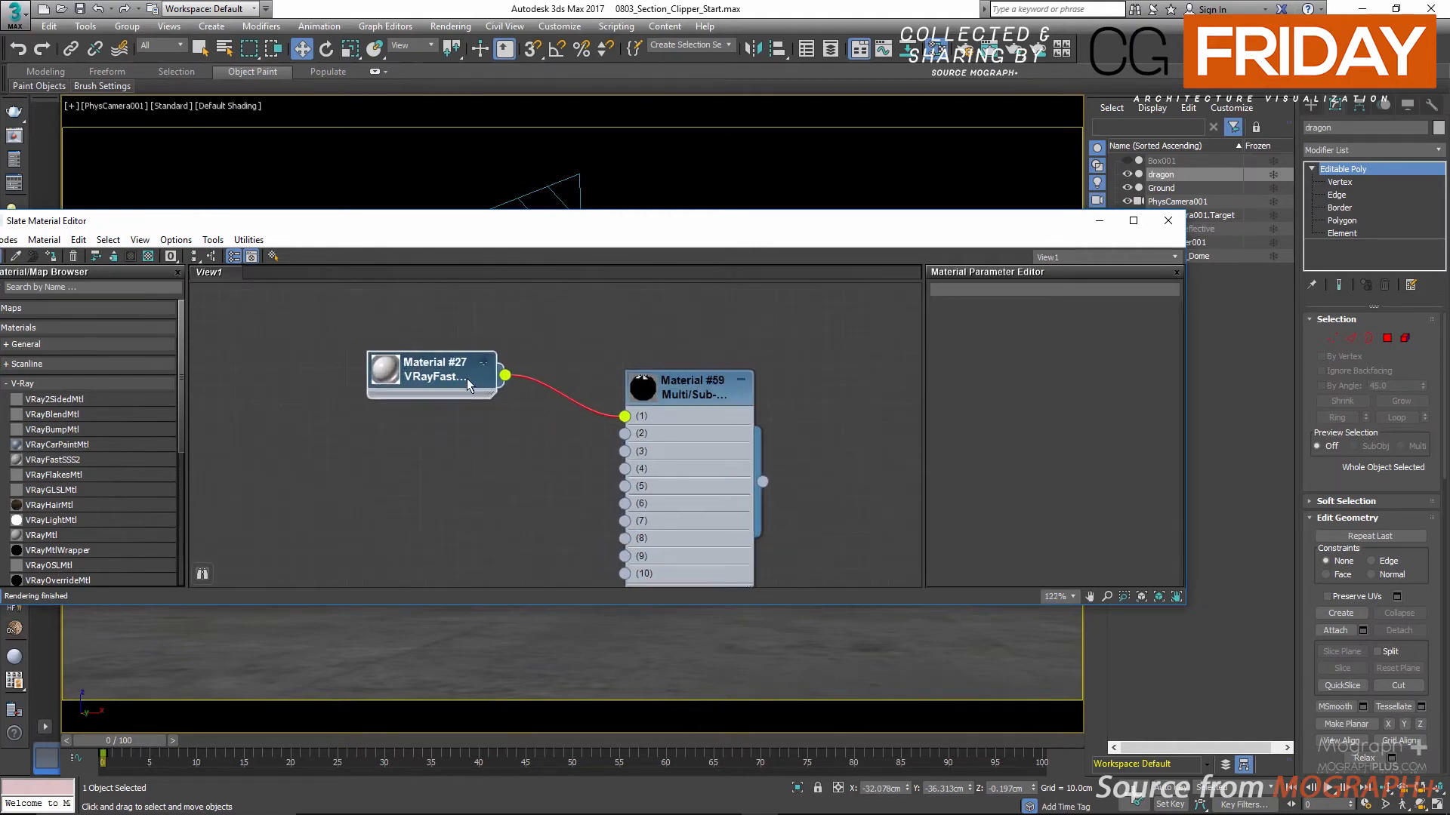
Duplicate the Material #27 VRayFastSSS2 node just below the original and open the copy's parameters.
{"action": "middle_click_drag", "start_coordinate": [541, 435], "coordinate": [532, 416]}
{"action": "mouse_move", "coordinate": [451, 353]}
{"action": "left_mouse_down", "text": "shift"}
{"action": "mouse_move", "coordinate": [459, 429]}
{"action": "mouse_move", "coordinate": [445, 449]}
{"action": "left_mouse_up", "text": "shift"}
{"action": "double_click", "coordinate": [458, 451]}
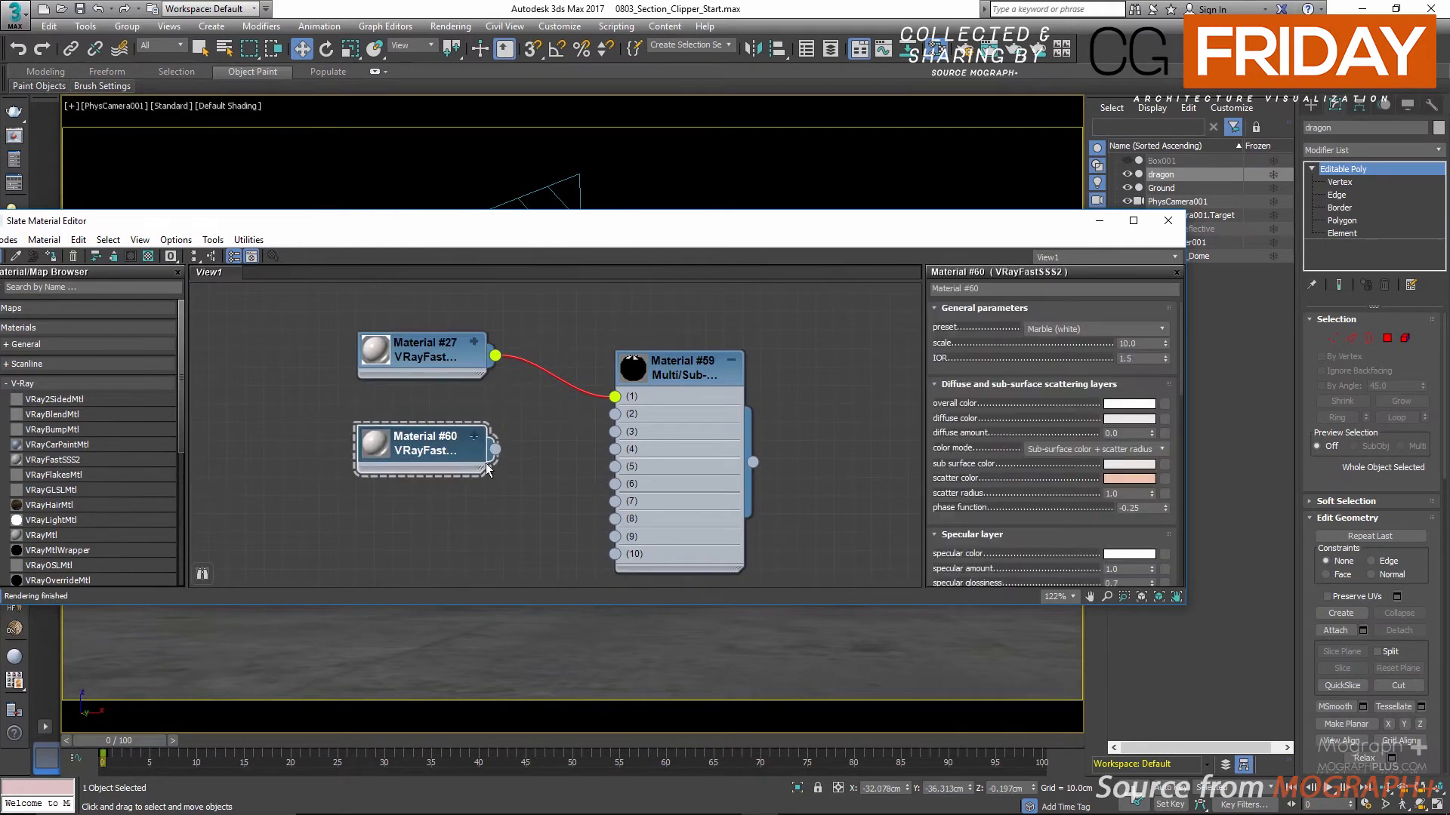
Set the copied VRayFastSSS2 material's overall color to red 67, green 65, blue 55.
{"action": "left_click", "coordinate": [1110, 405]}
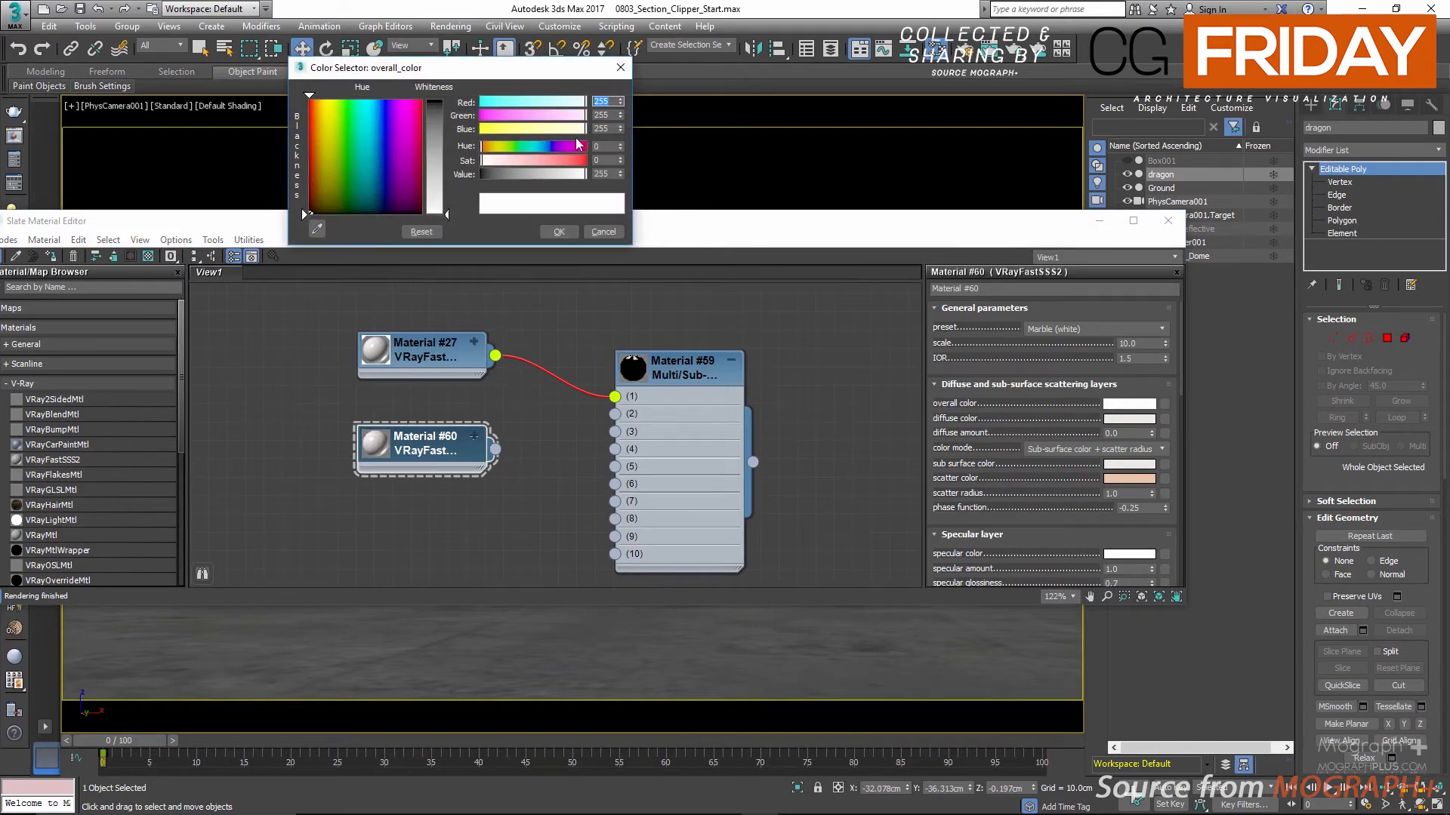
{"action": "type", "text": "67"}
{"action": "left_click", "coordinate": [608, 115]}
{"action": "type", "text": "65"}
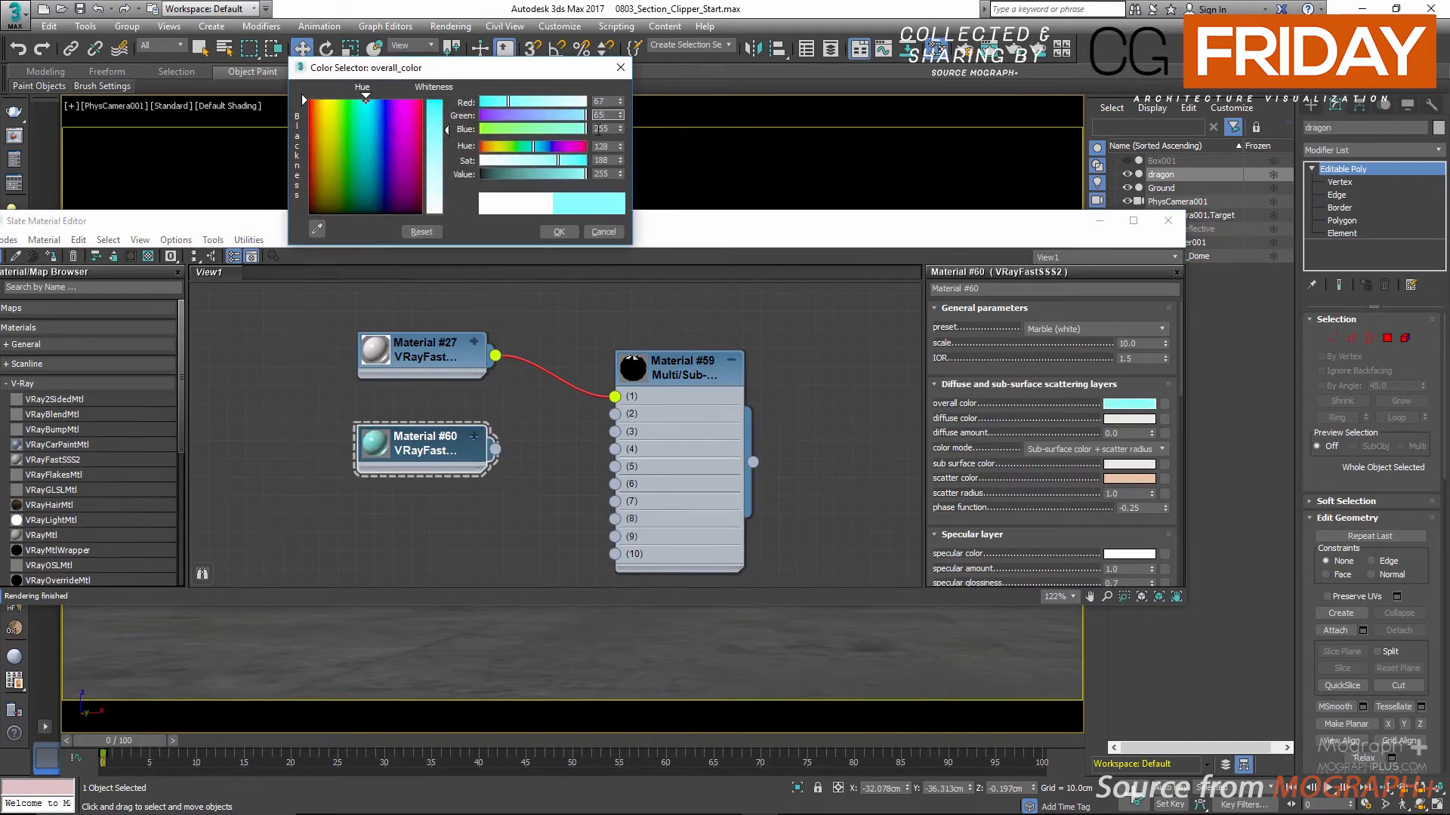
{"action": "left_click", "coordinate": [596, 128]}
{"action": "type", "text": "55"}
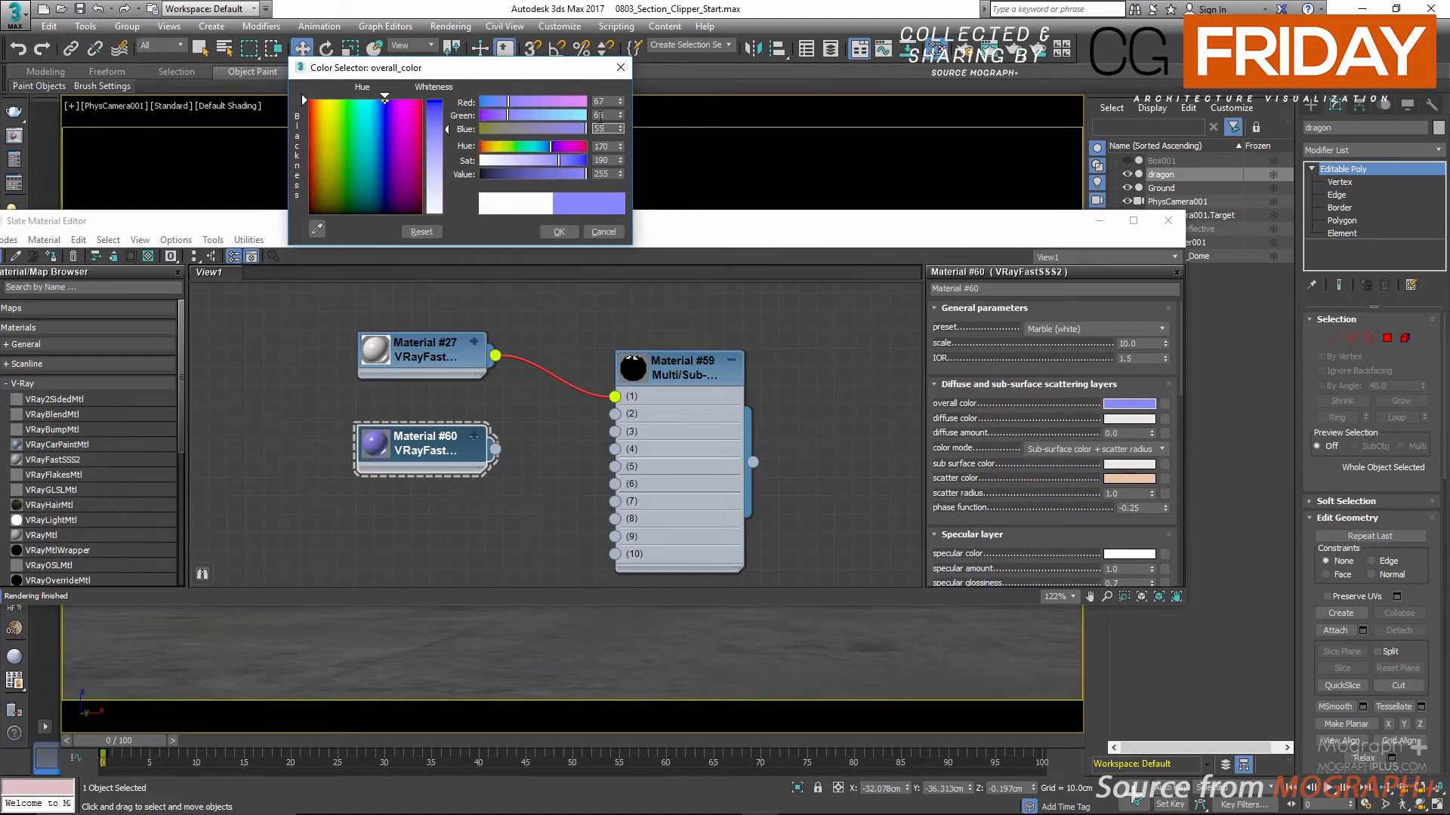
{"action": "key", "text": "Return"}
{"action": "left_click", "coordinate": [562, 232]}
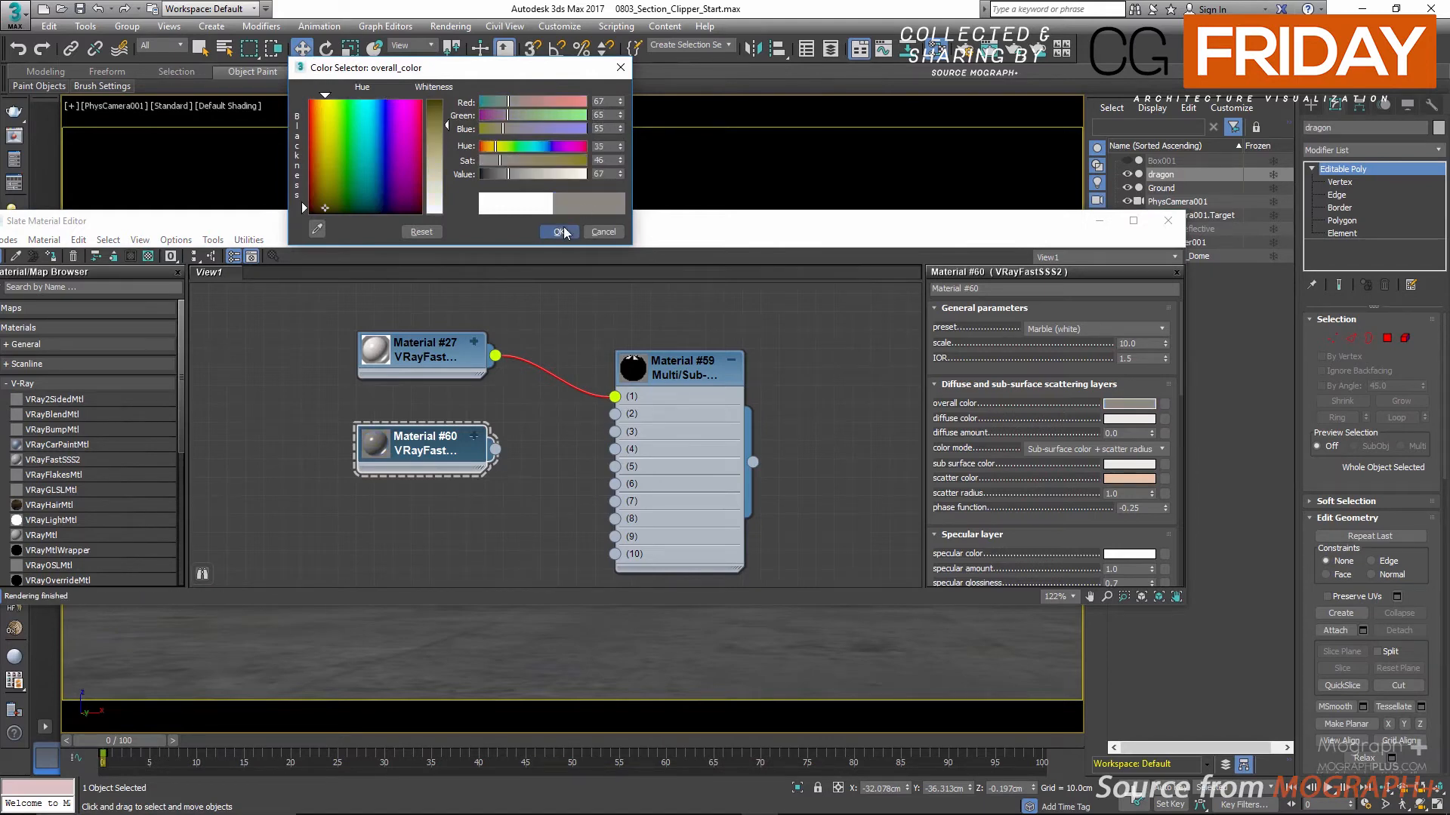
Connect the grey VRayFastSSS2 copy to slot 2 of the Multi/Sub-Object material and assign that material to the selected dragon.
{"action": "scroll", "coordinate": [545, 453], "scroll_direction": "up", "scroll_amount": 1}
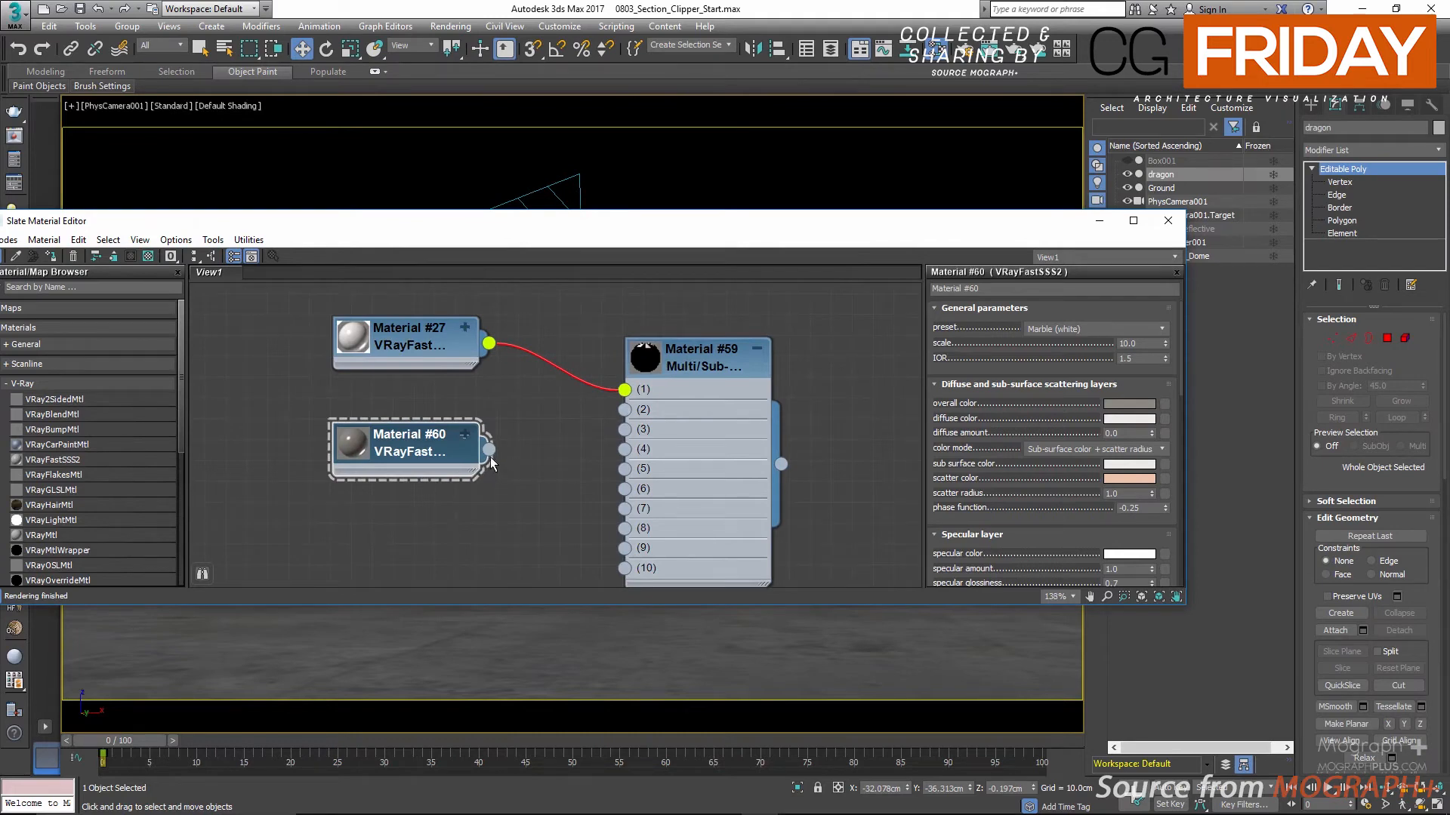
{"action": "left_click_drag", "start_coordinate": [489, 450], "coordinate": [623, 410]}
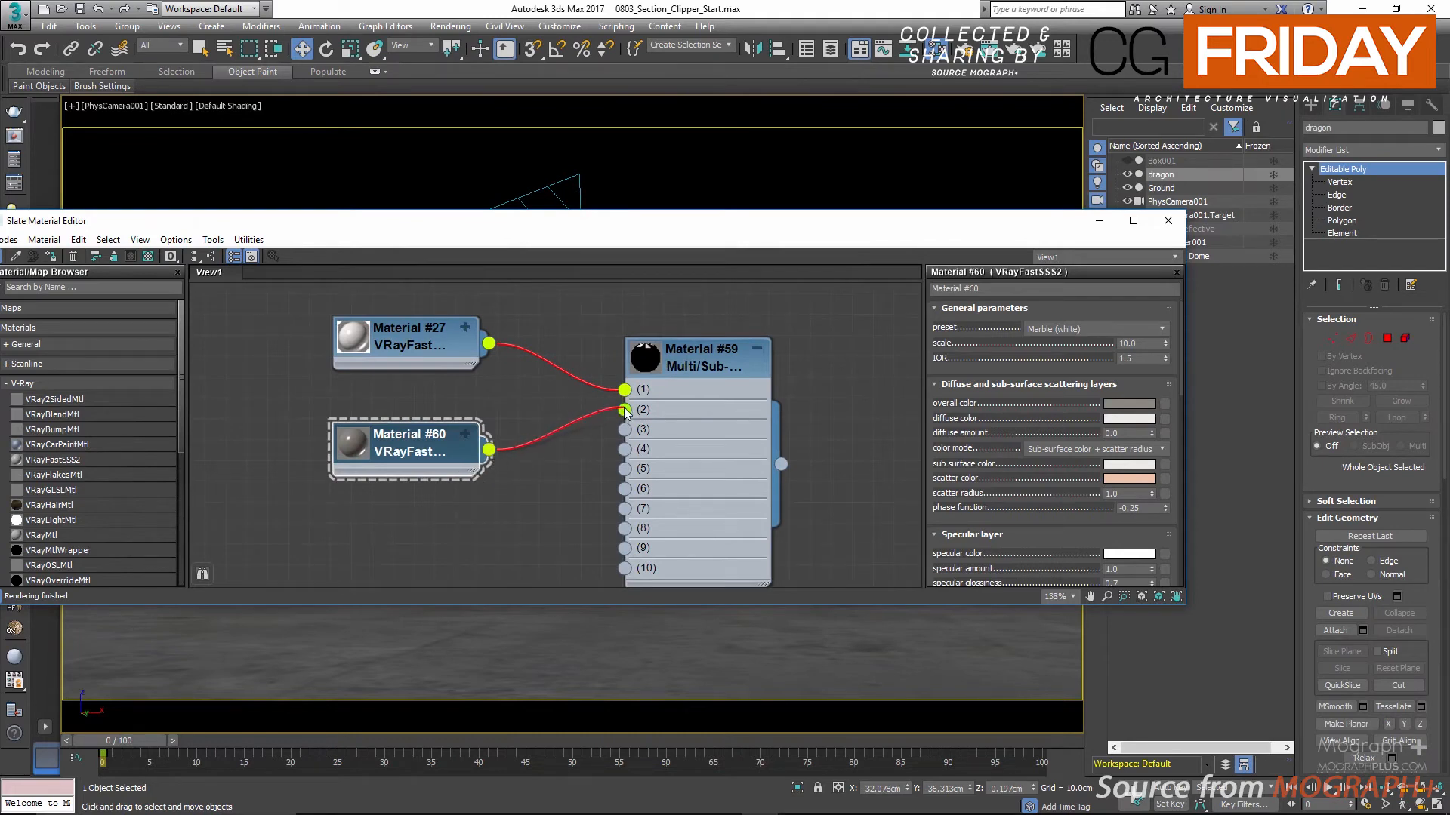
{"action": "double_click", "coordinate": [654, 361]}
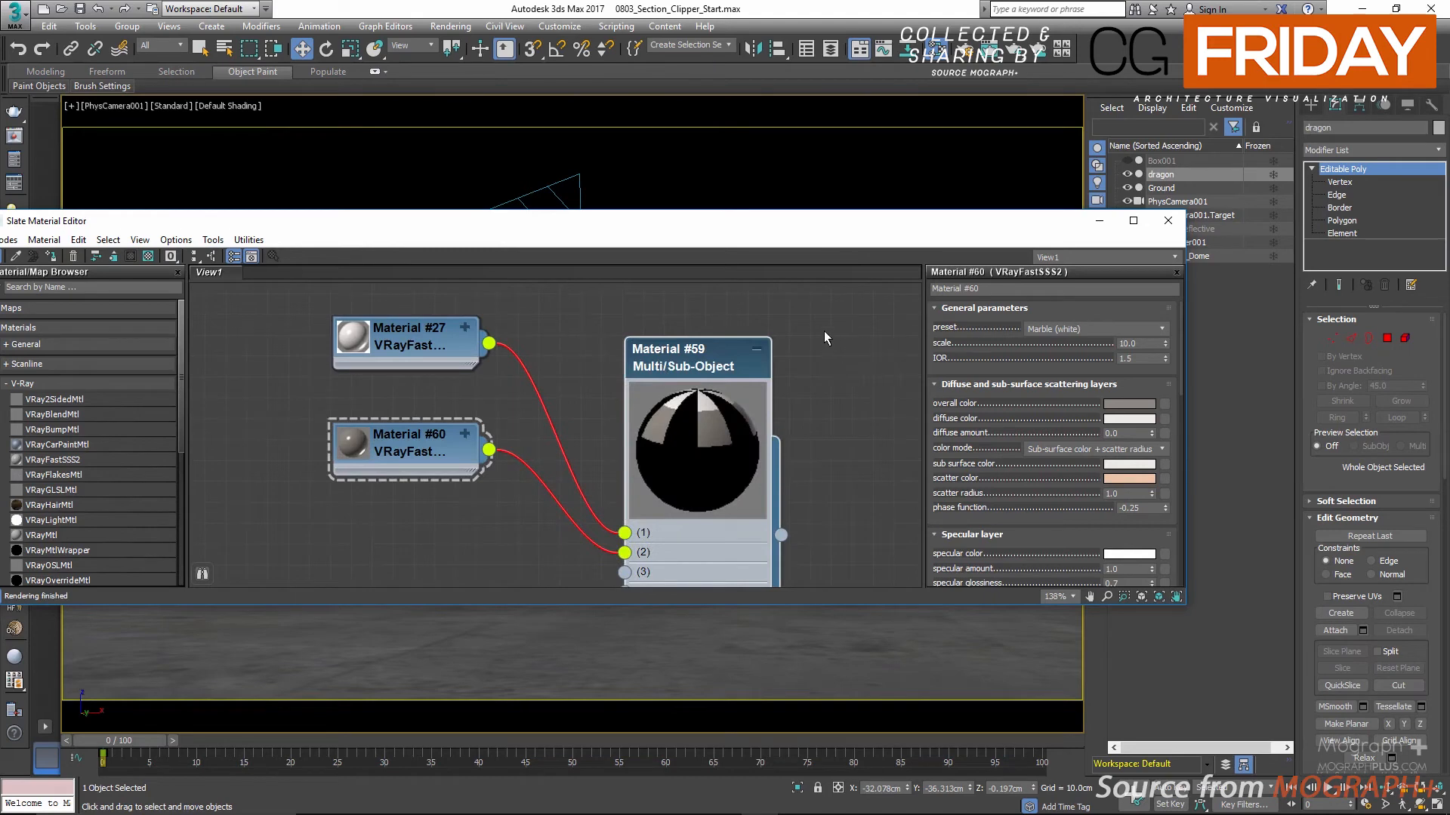
{"action": "right_click", "coordinate": [710, 350]}
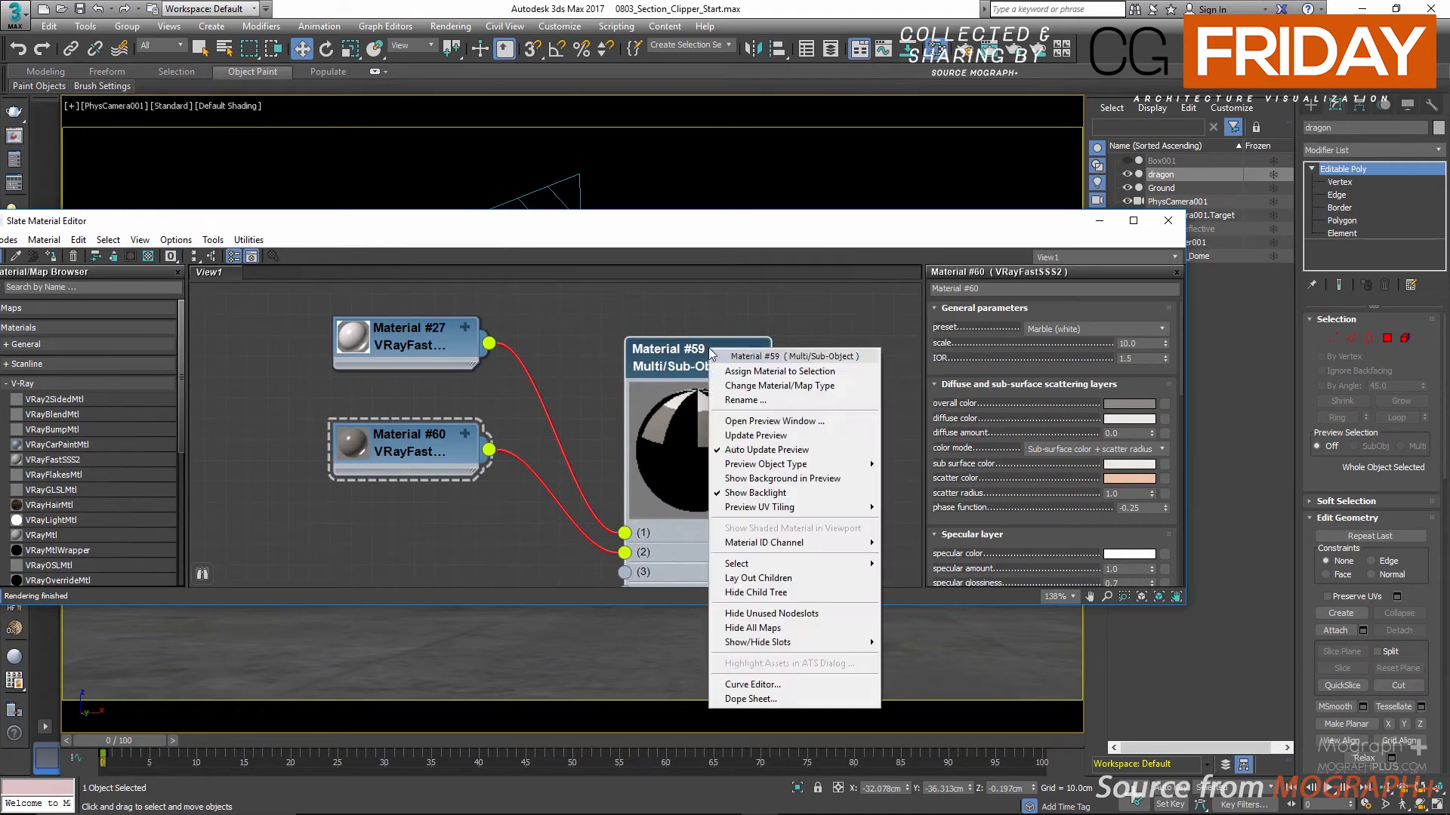
{"action": "left_click", "coordinate": [780, 371]}
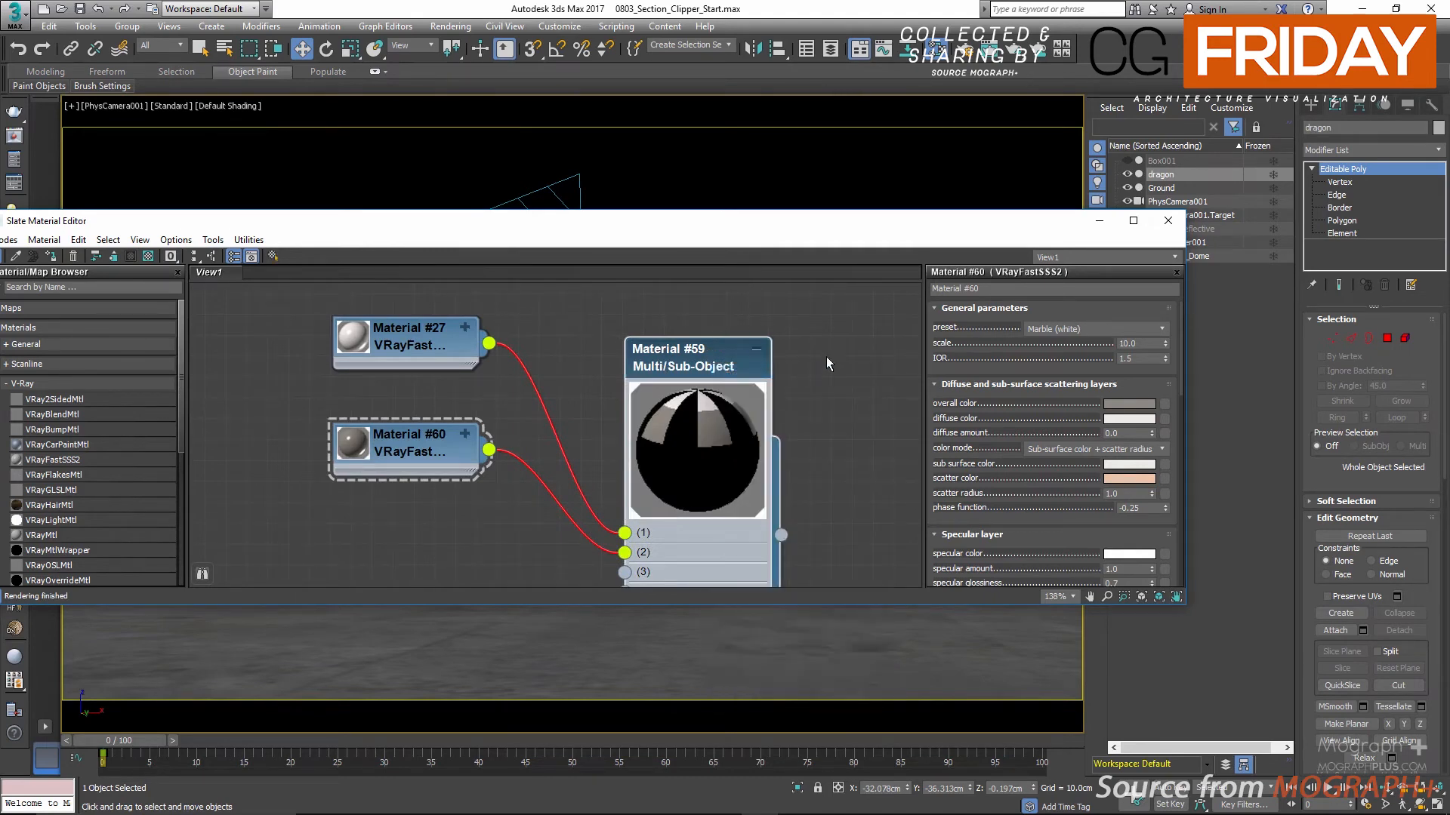
Inspect the dragon's cut surface in the stored Render 06, and close the material editor and frame buffer.
{"action": "left_click", "coordinate": [8, 141]}
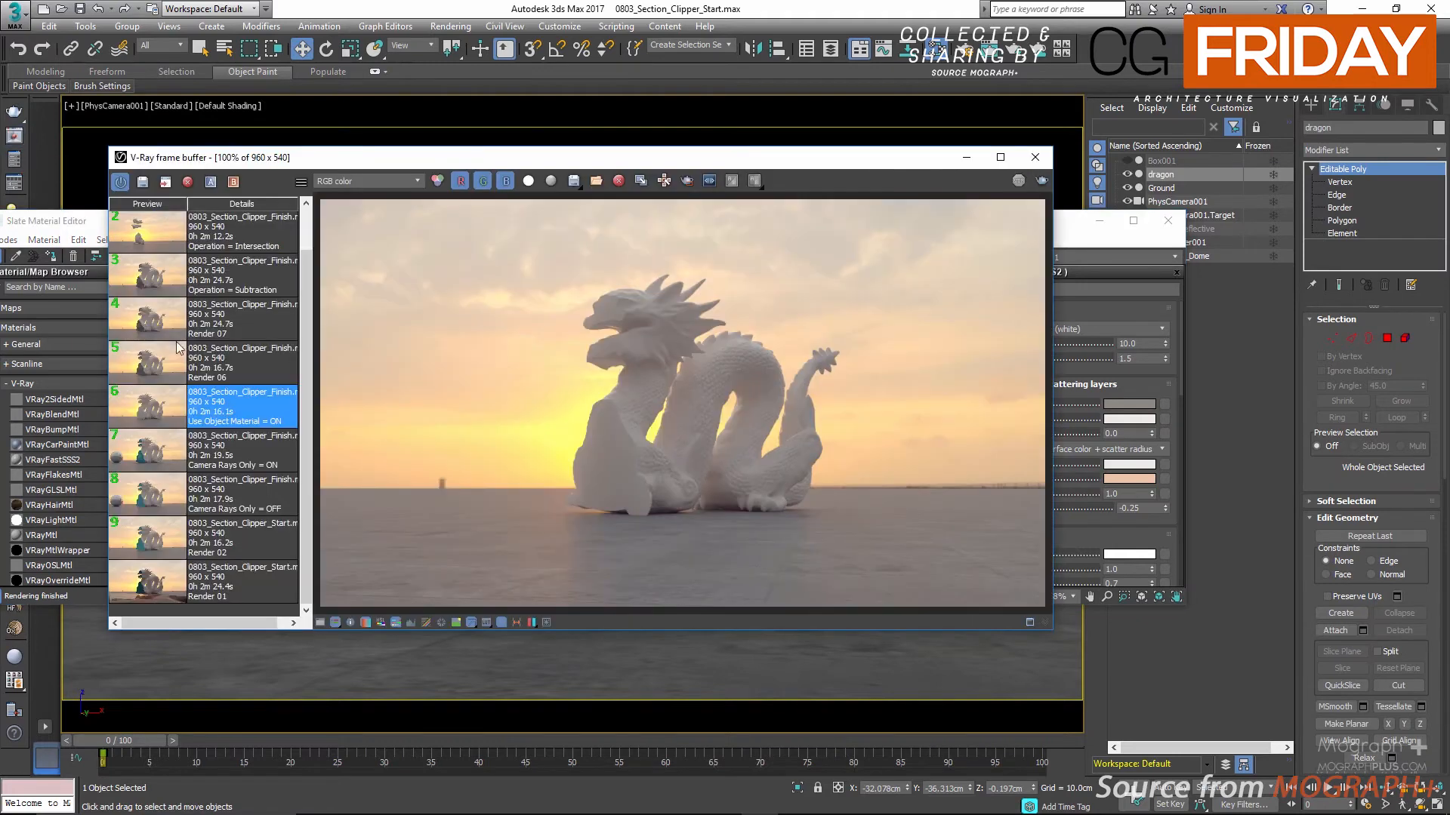
{"action": "double_click", "coordinate": [133, 368]}
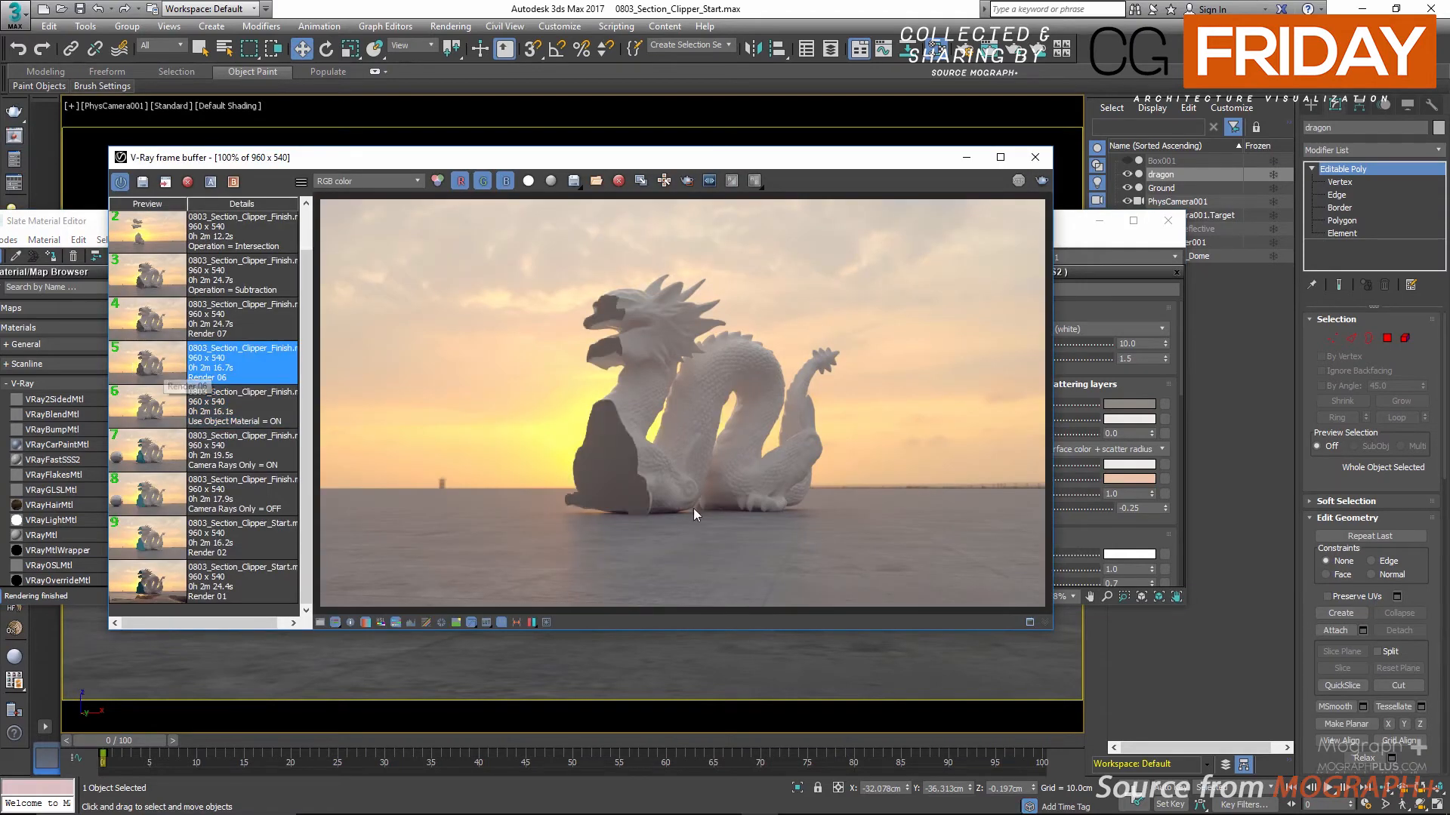
{"action": "scroll", "coordinate": [619, 450], "scroll_direction": "up", "scroll_amount": 1}
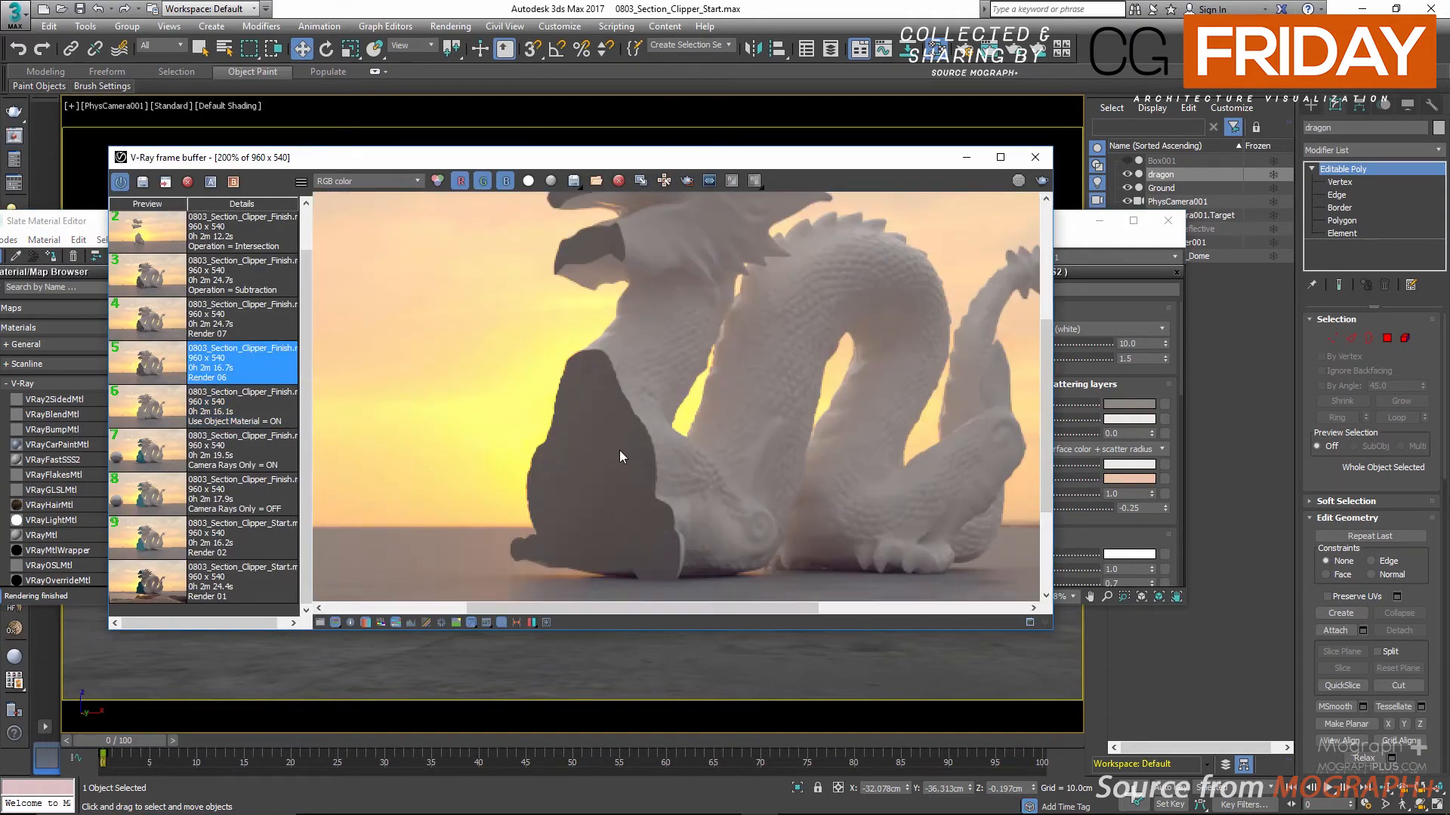
{"action": "scroll", "coordinate": [599, 458], "scroll_direction": "down", "scroll_amount": 1}
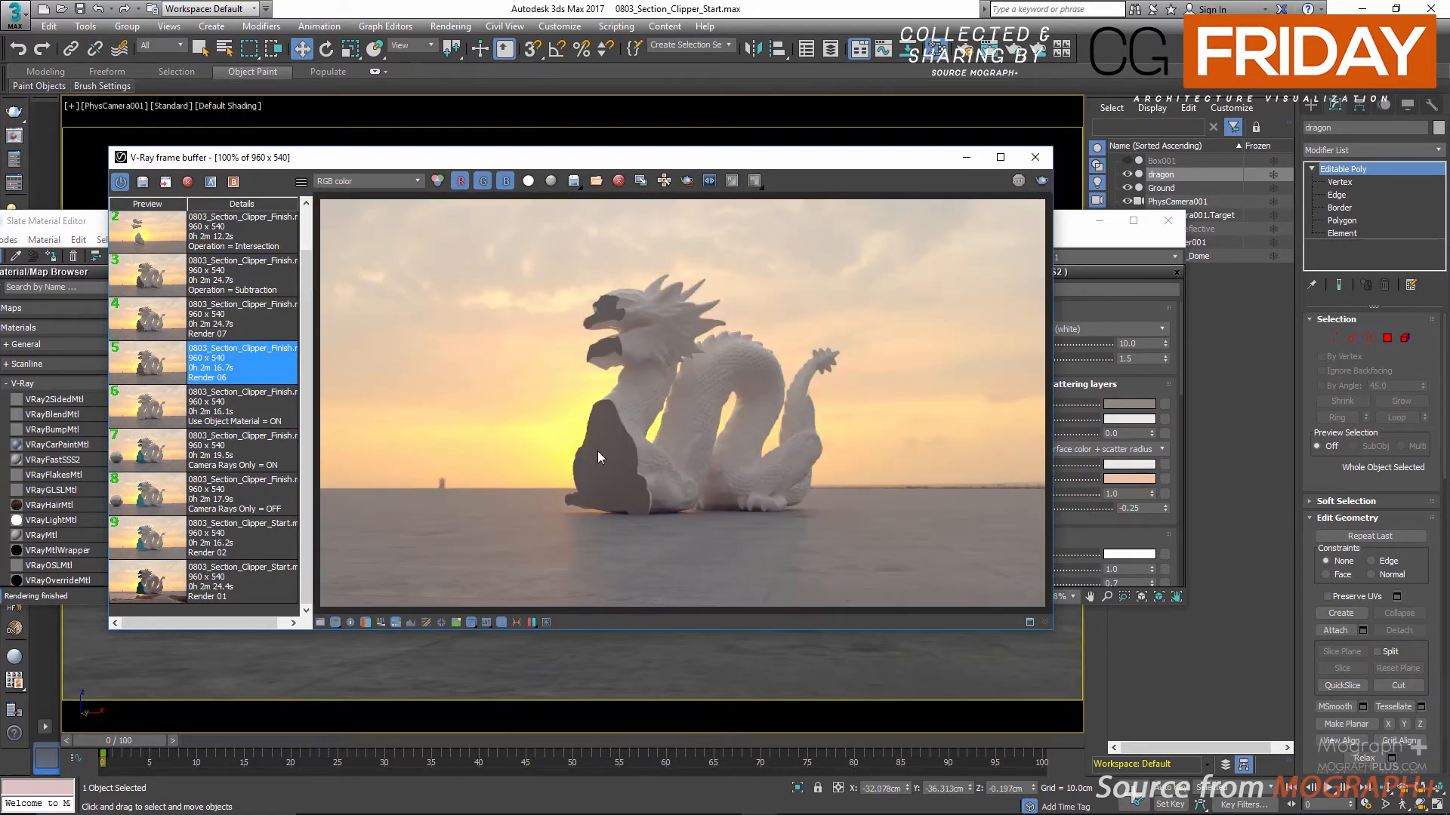
{"action": "left_click", "coordinate": [1176, 225]}
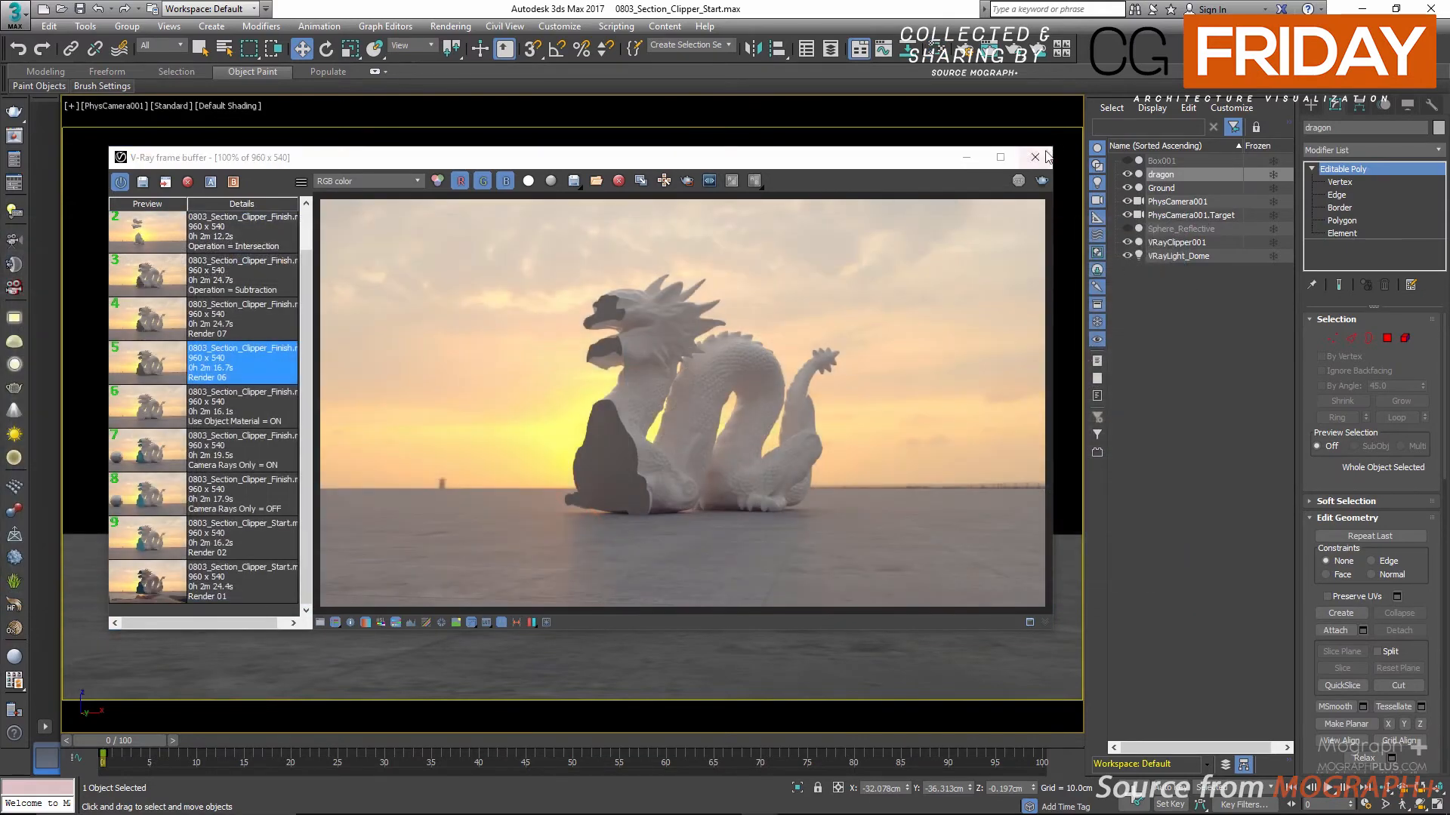
{"action": "left_click", "coordinate": [1044, 159]}
Select VRayClipper001, toggle its Icon text off and on, and enable Mesh mode.
{"action": "left_click", "coordinate": [1178, 243]}
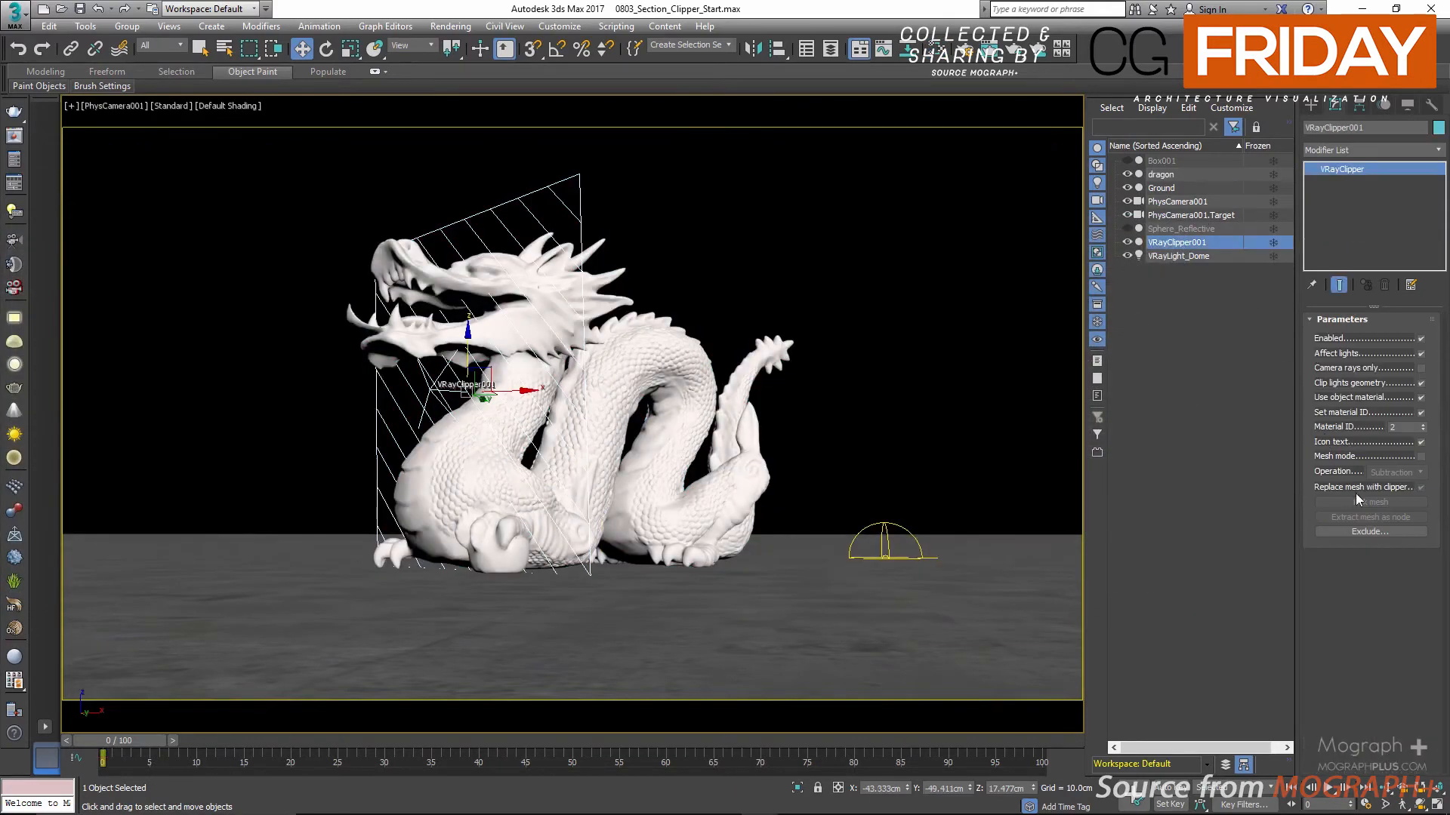
{"action": "left_click", "coordinate": [1421, 442]}
{"action": "left_click", "coordinate": [1420, 443]}
{"action": "left_click", "coordinate": [1421, 457]}
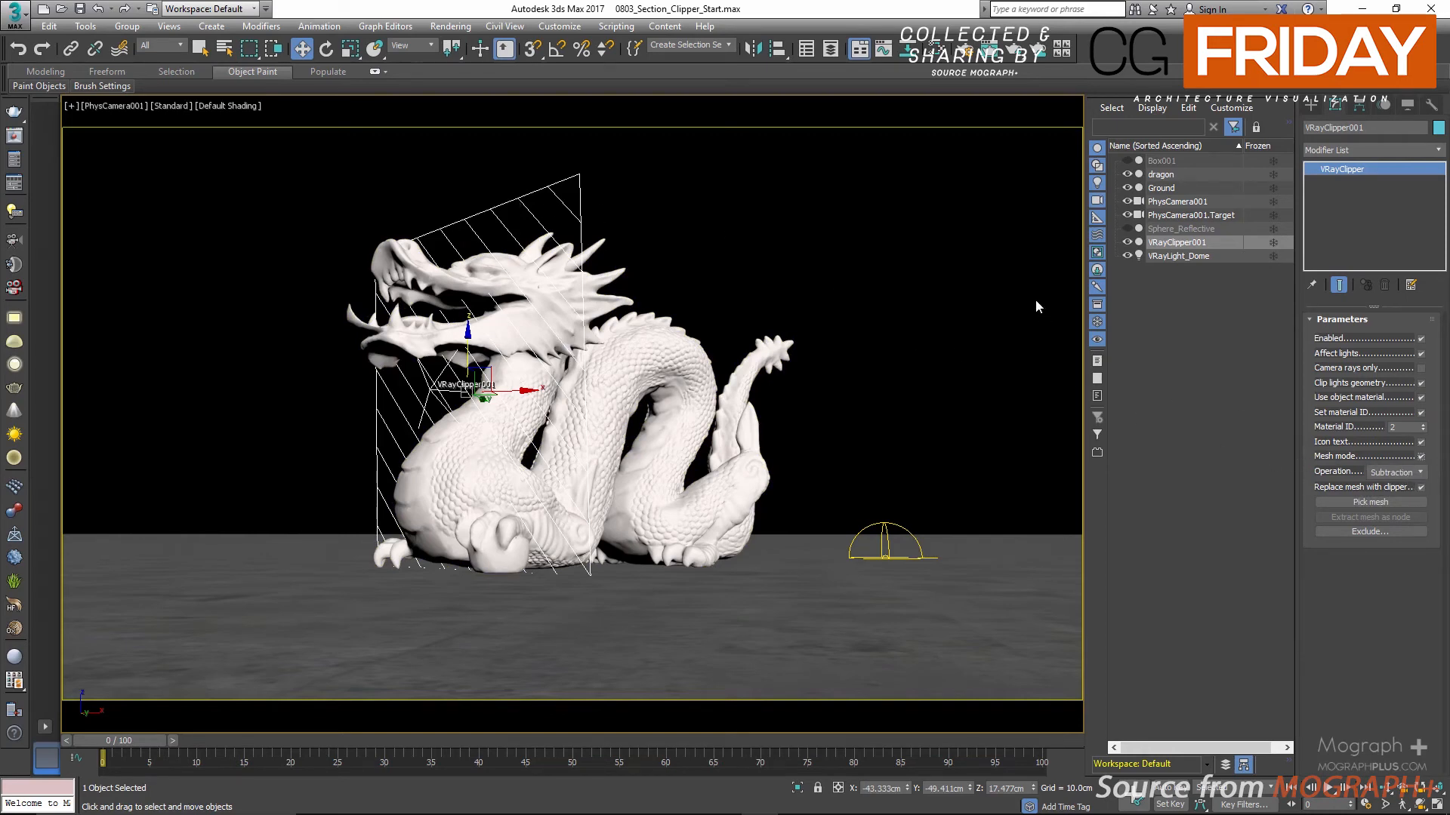
Unhide Box001, examine its placement around the dragon in the perspective view, and return to the camera view.
{"action": "left_click", "coordinate": [1126, 161]}
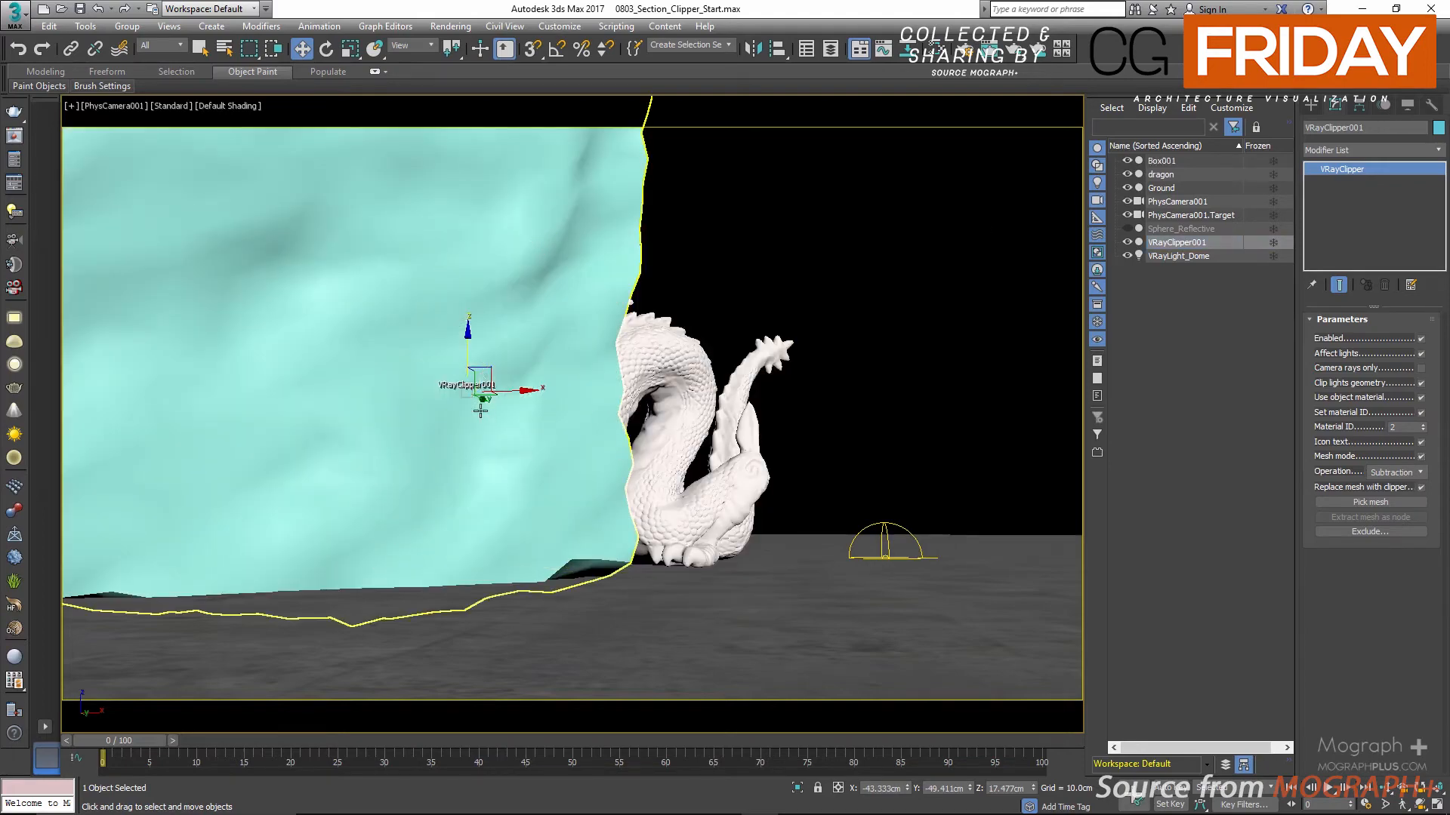
{"action": "key", "text": "p"}
{"action": "scroll", "coordinate": [635, 444], "scroll_direction": "down", "scroll_amount": 2}
{"action": "middle_click_drag", "start_coordinate": [642, 438], "coordinate": [519, 473], "text": "alt"}
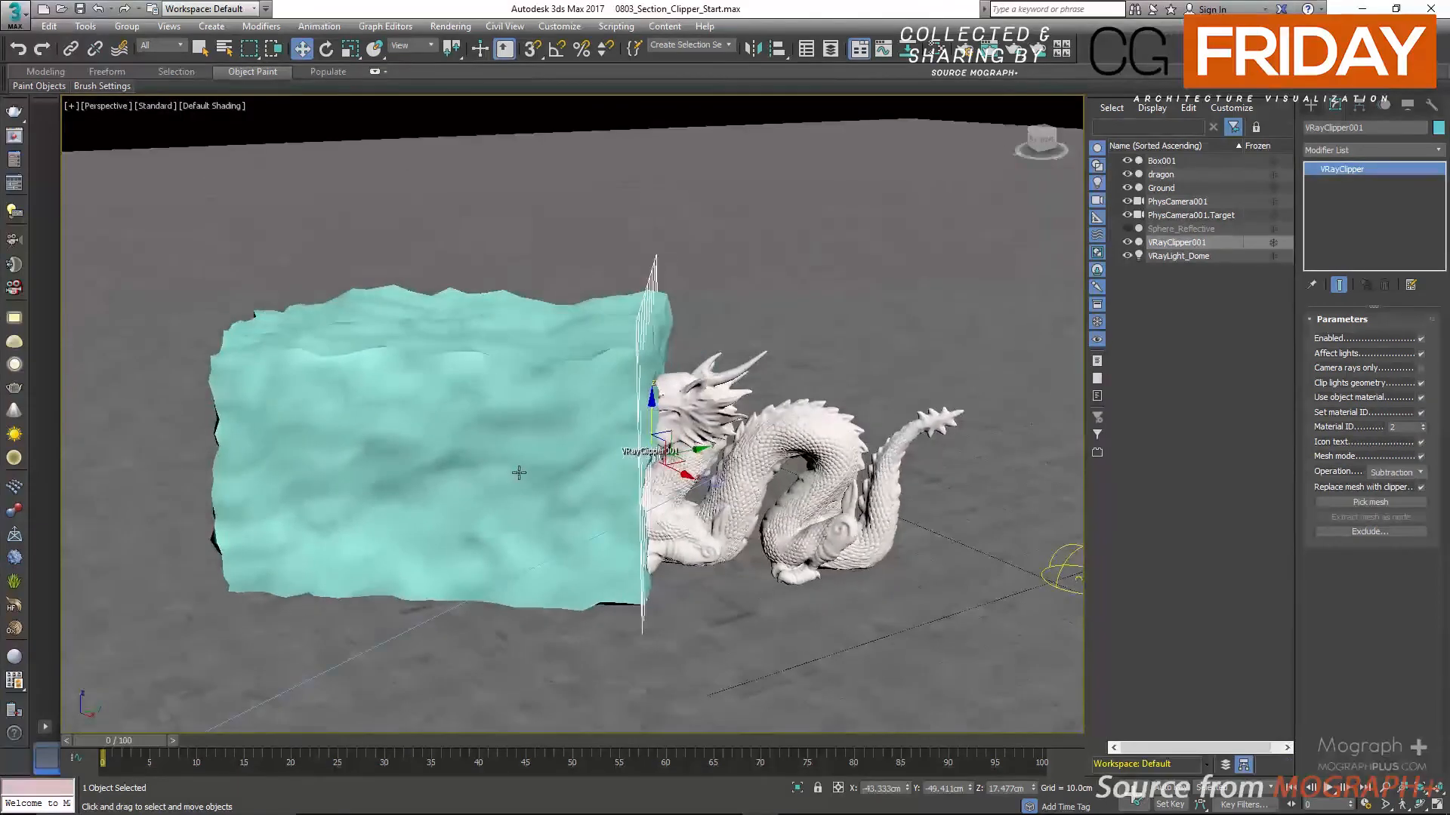
{"action": "key", "text": "c"}
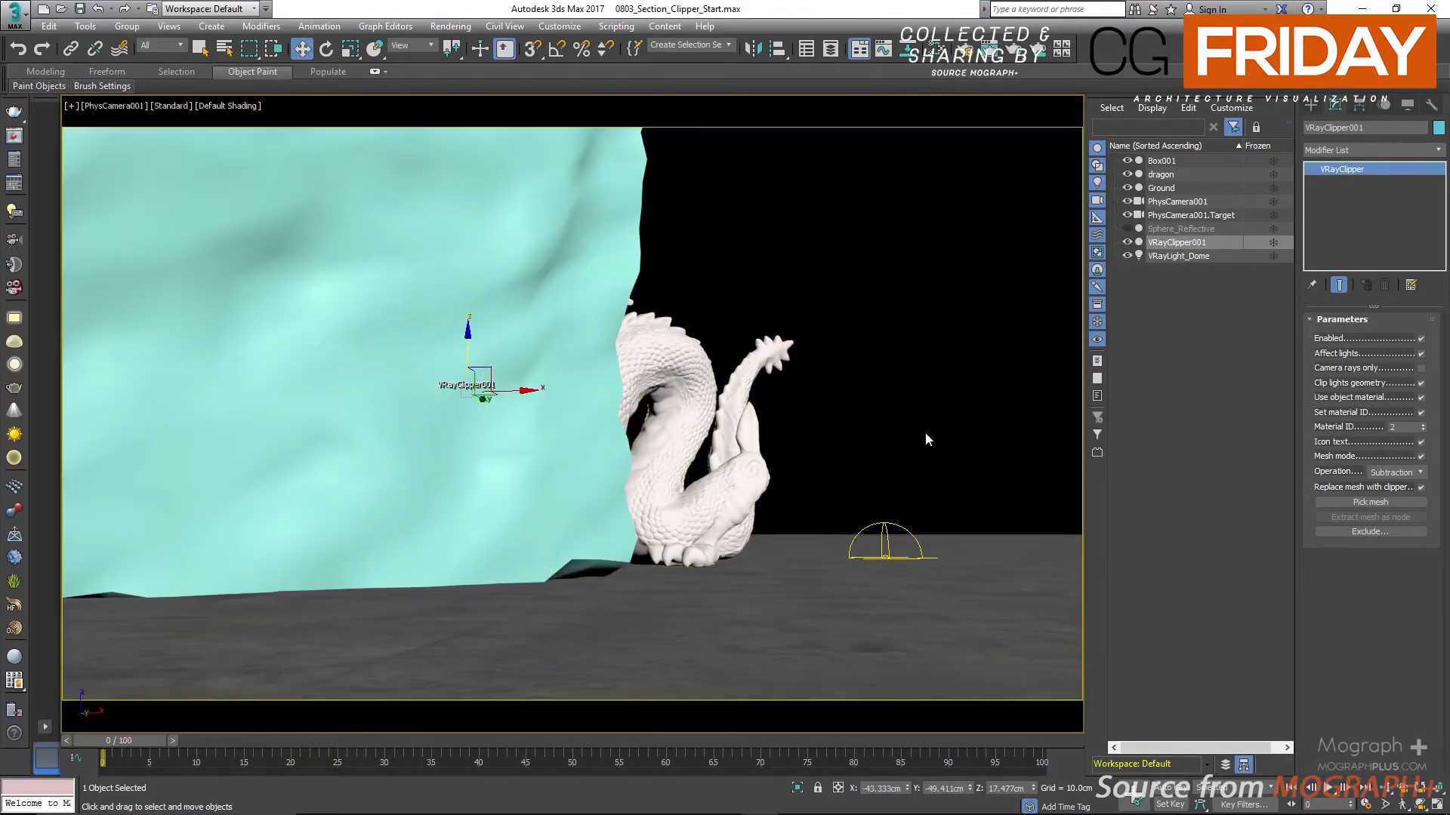
{"action": "left_click", "coordinate": [1354, 504]}
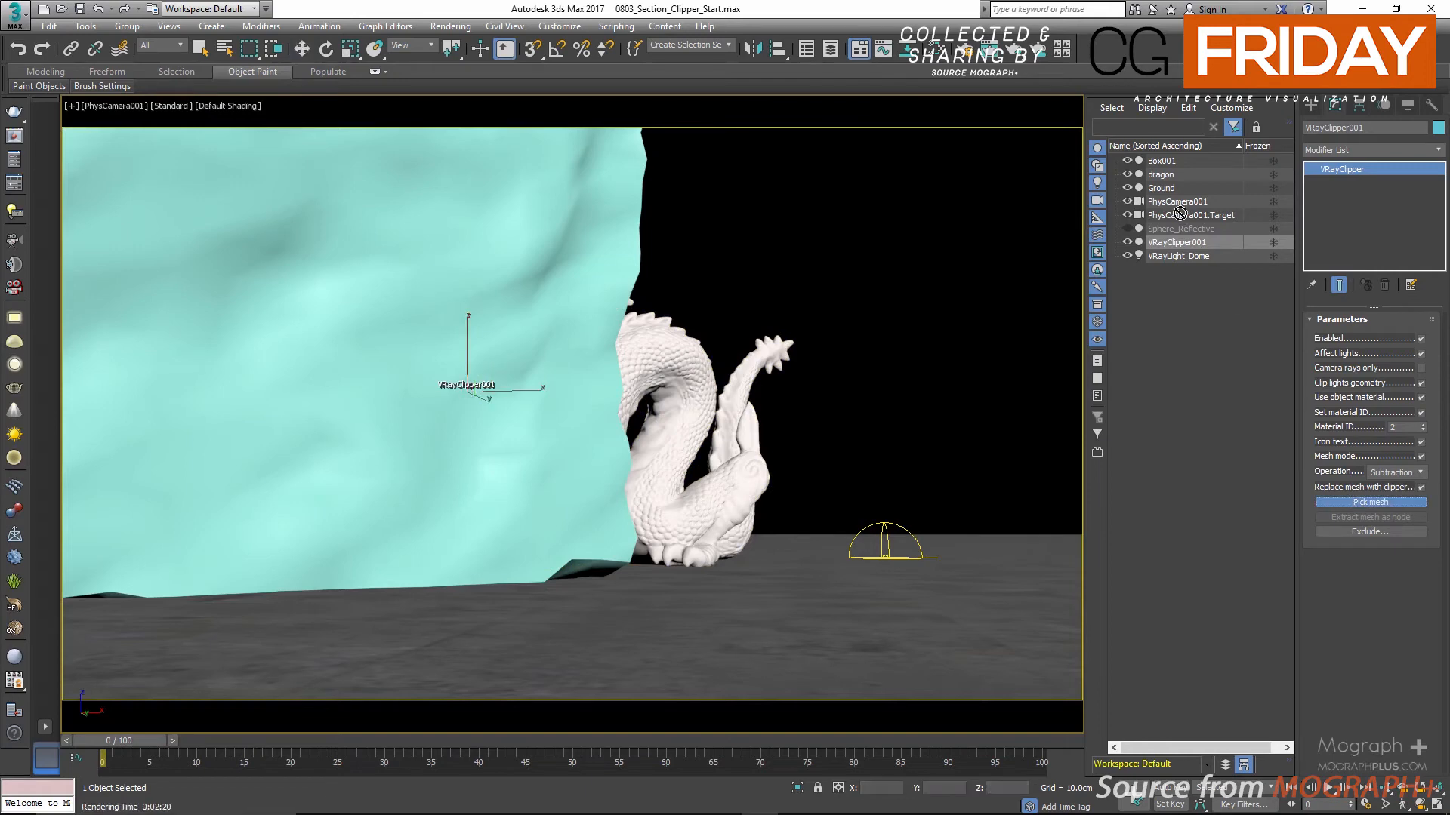
{"action": "right_click", "coordinate": [1257, 479]}
{"action": "left_click", "coordinate": [1348, 501]}
Hide Box001 and pick it as the clipper's mesh.
{"action": "left_click", "coordinate": [1127, 160]}
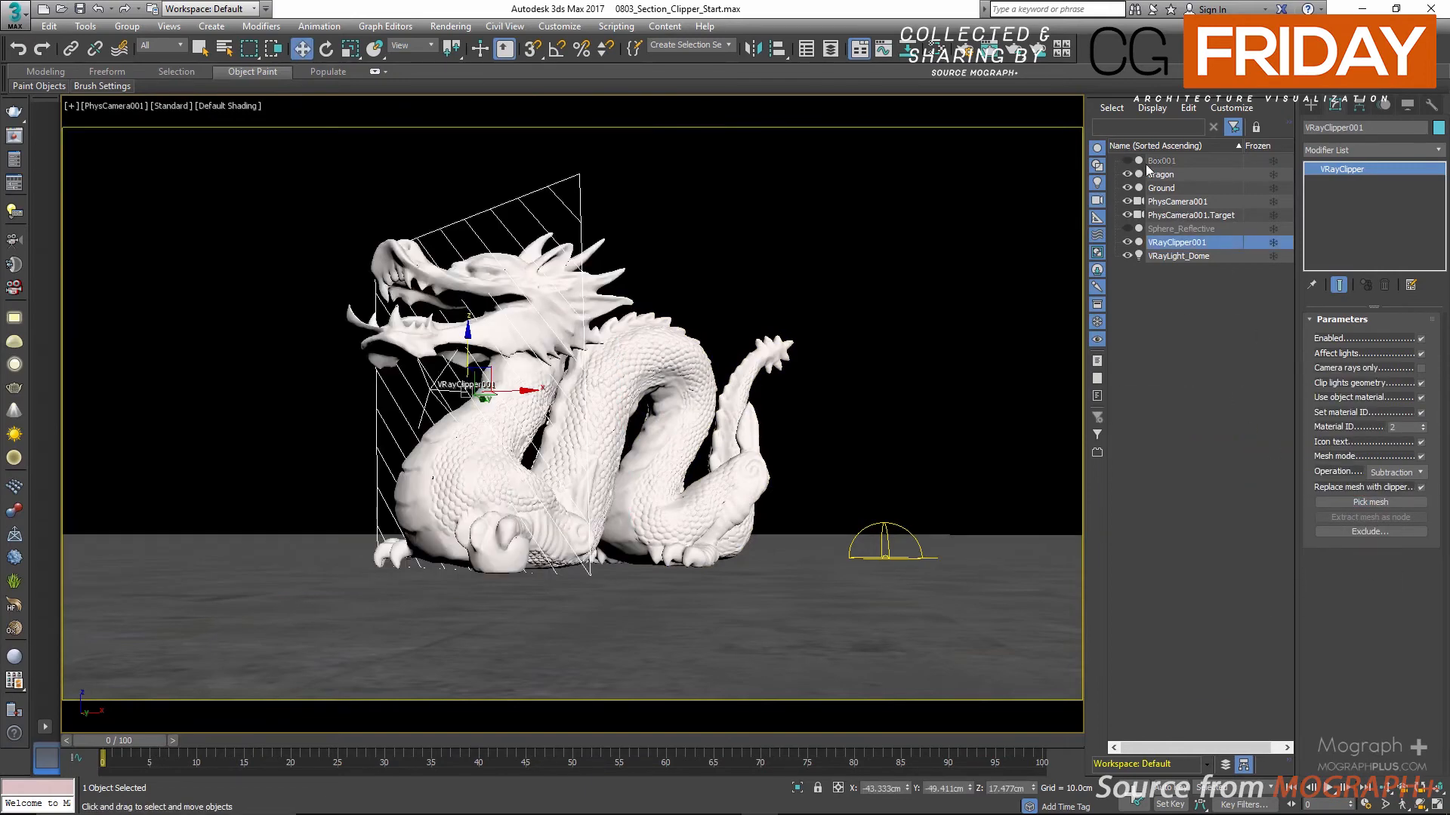
{"action": "left_click", "coordinate": [1348, 502]}
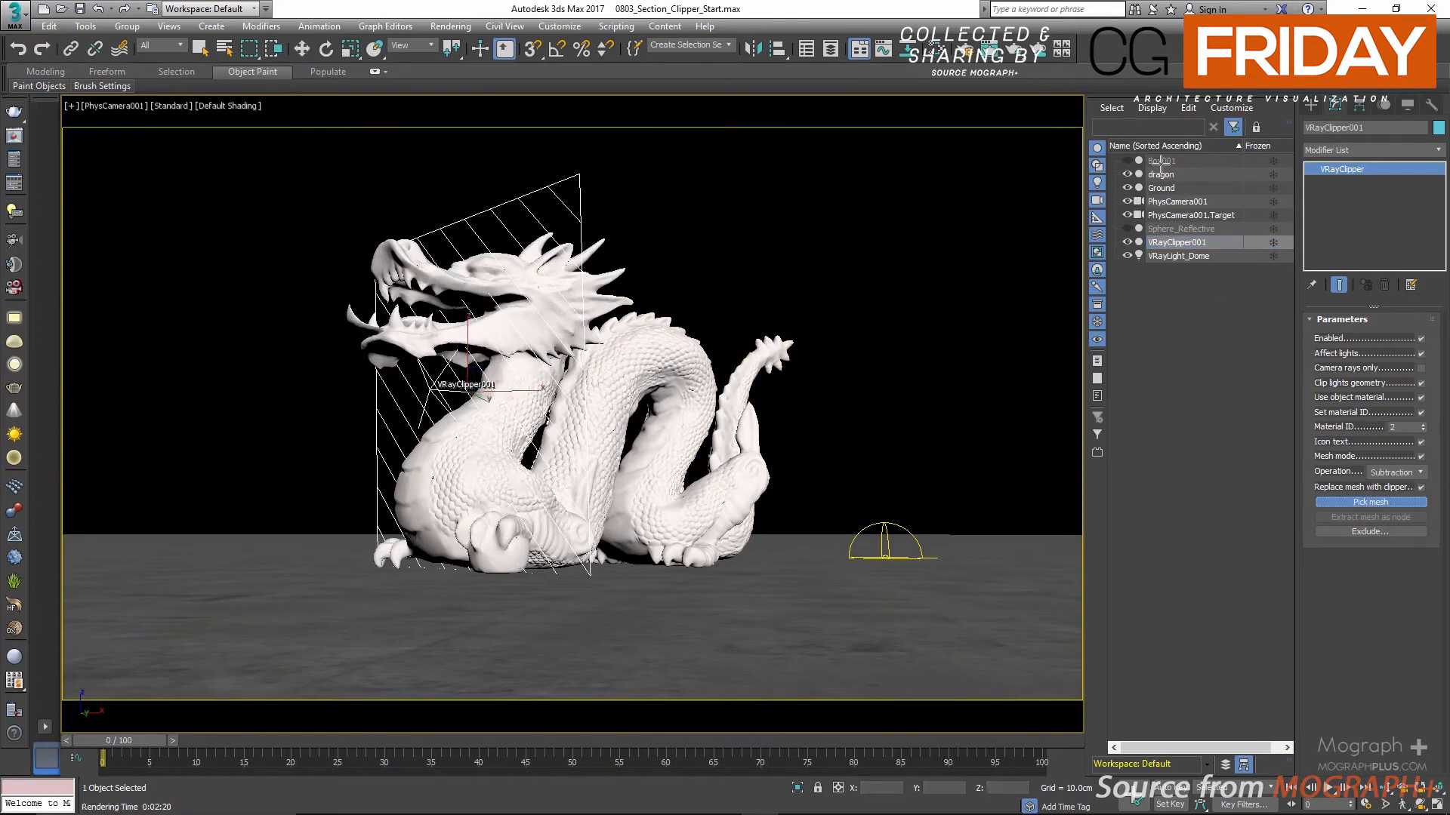
{"action": "left_click", "coordinate": [1161, 161]}
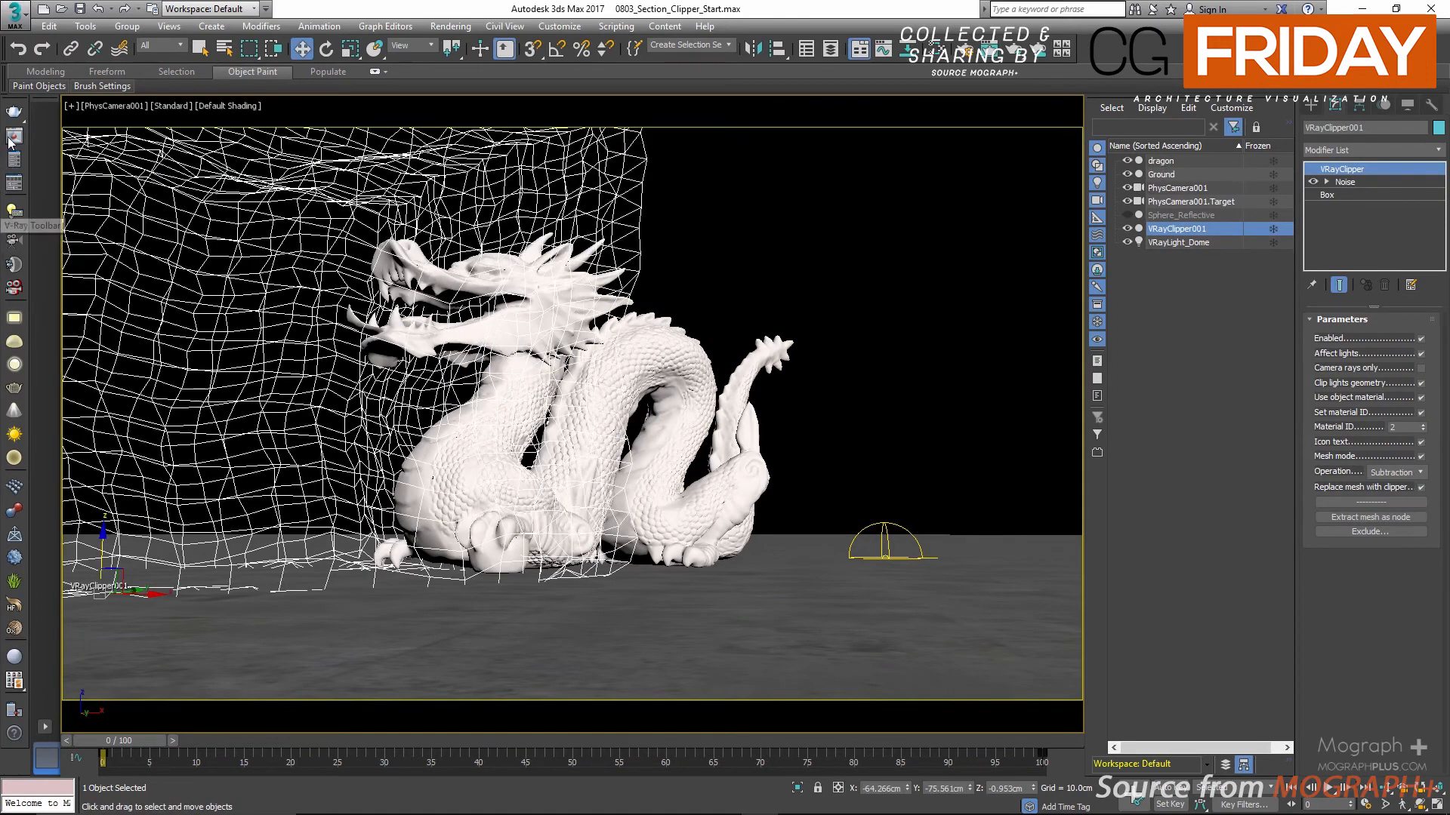
Compare the stored Render 07 of the mesh-clipped dragon with Render 06 in the V-Ray frame buffer.
{"action": "left_click", "coordinate": [13, 240]}
{"action": "left_click", "coordinate": [146, 326]}
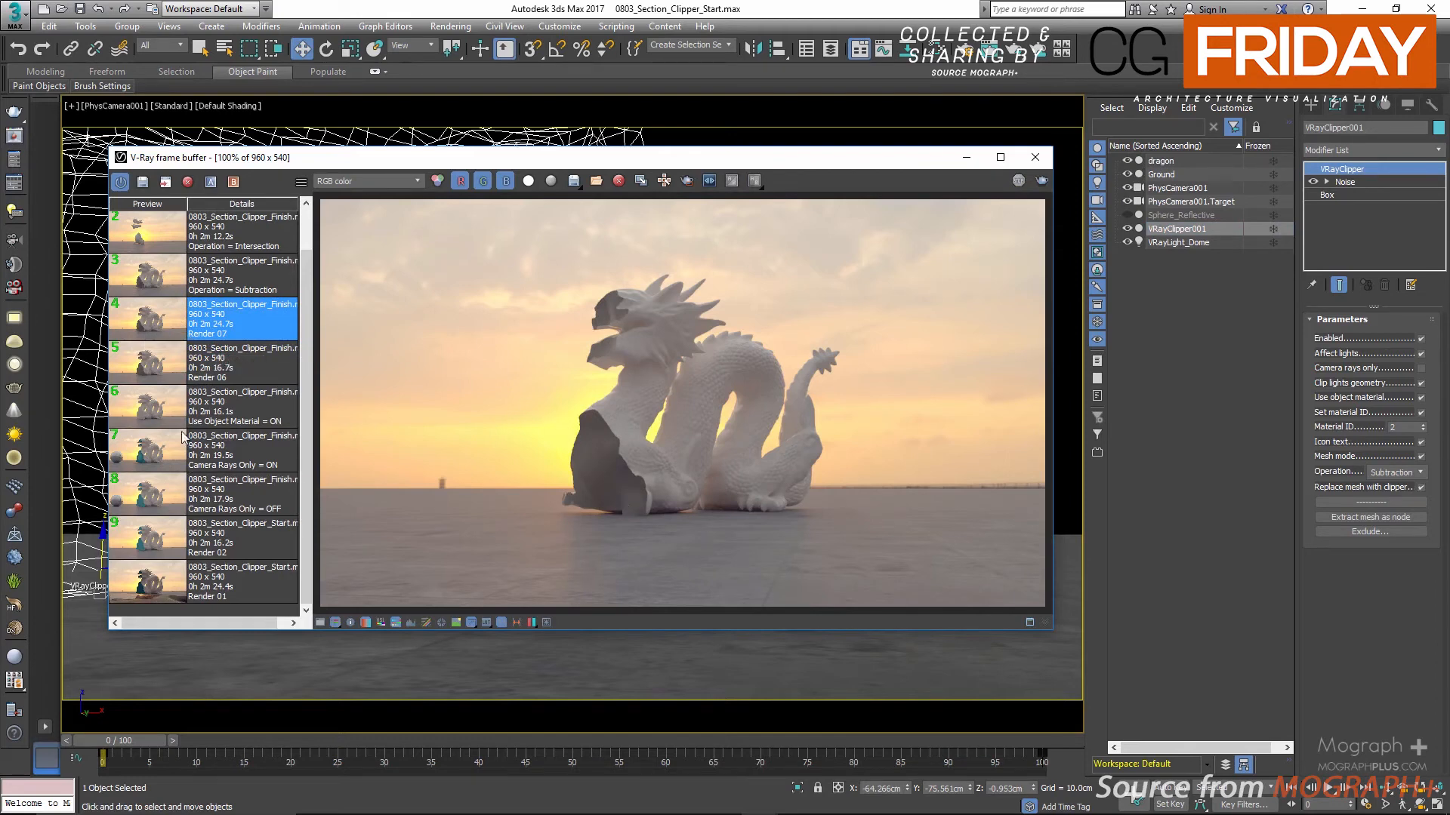
{"action": "left_click", "coordinate": [233, 376]}
{"action": "key", "text": "Up"}
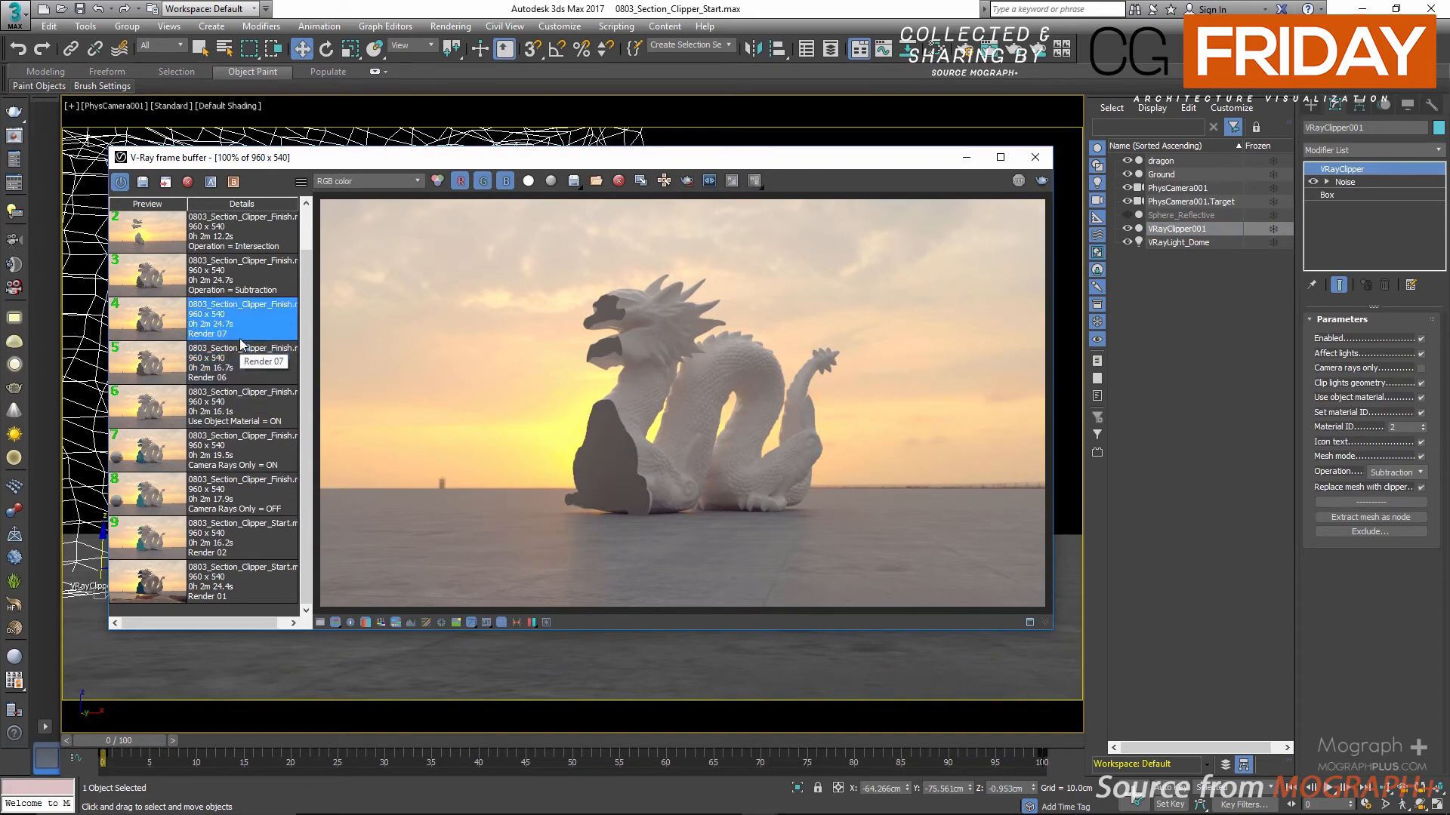
{"action": "left_click", "coordinate": [246, 373]}
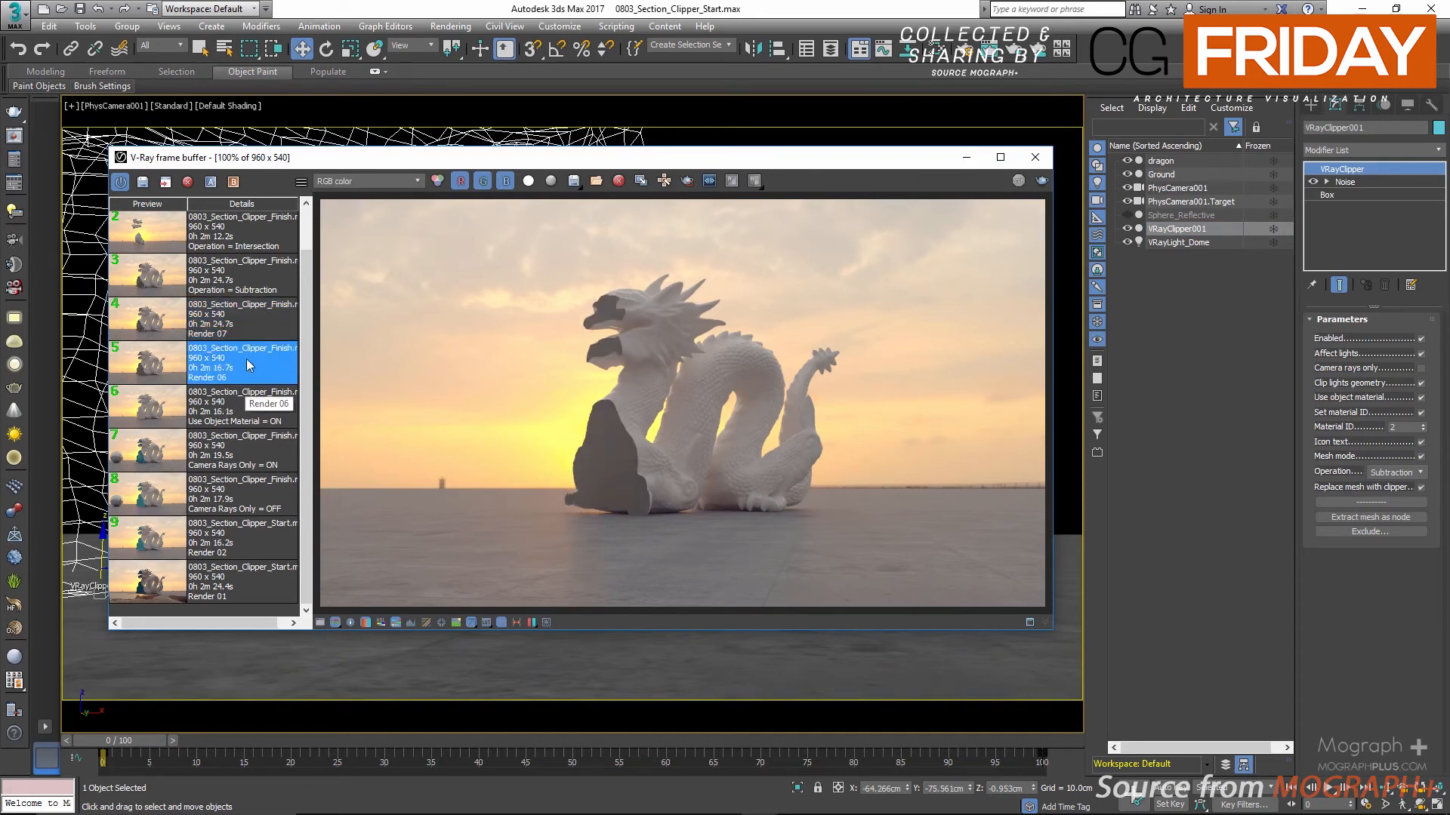
{"action": "left_click", "coordinate": [248, 337]}
{"action": "left_click", "coordinate": [245, 364]}
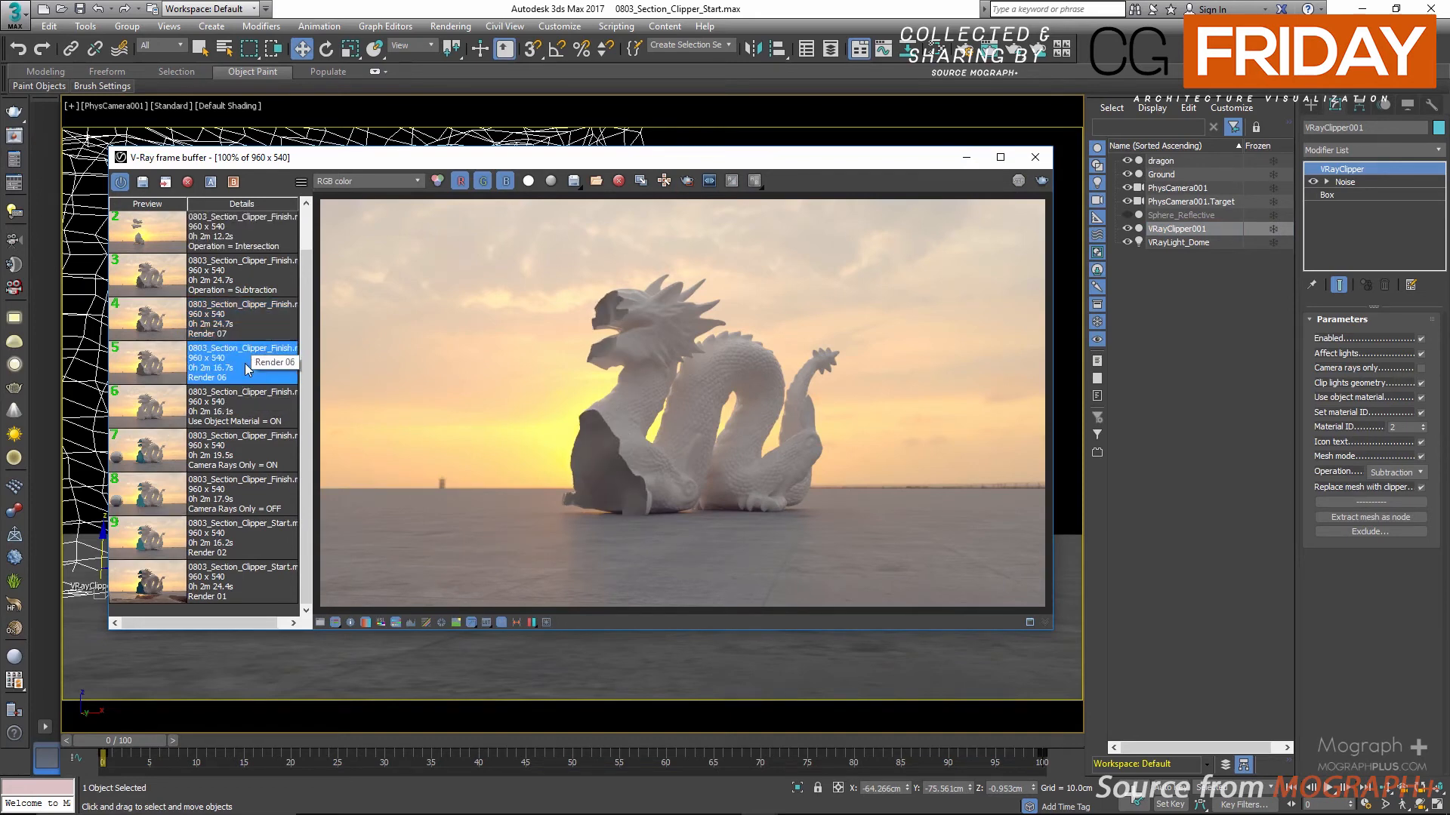
{"action": "left_click", "coordinate": [246, 335]}
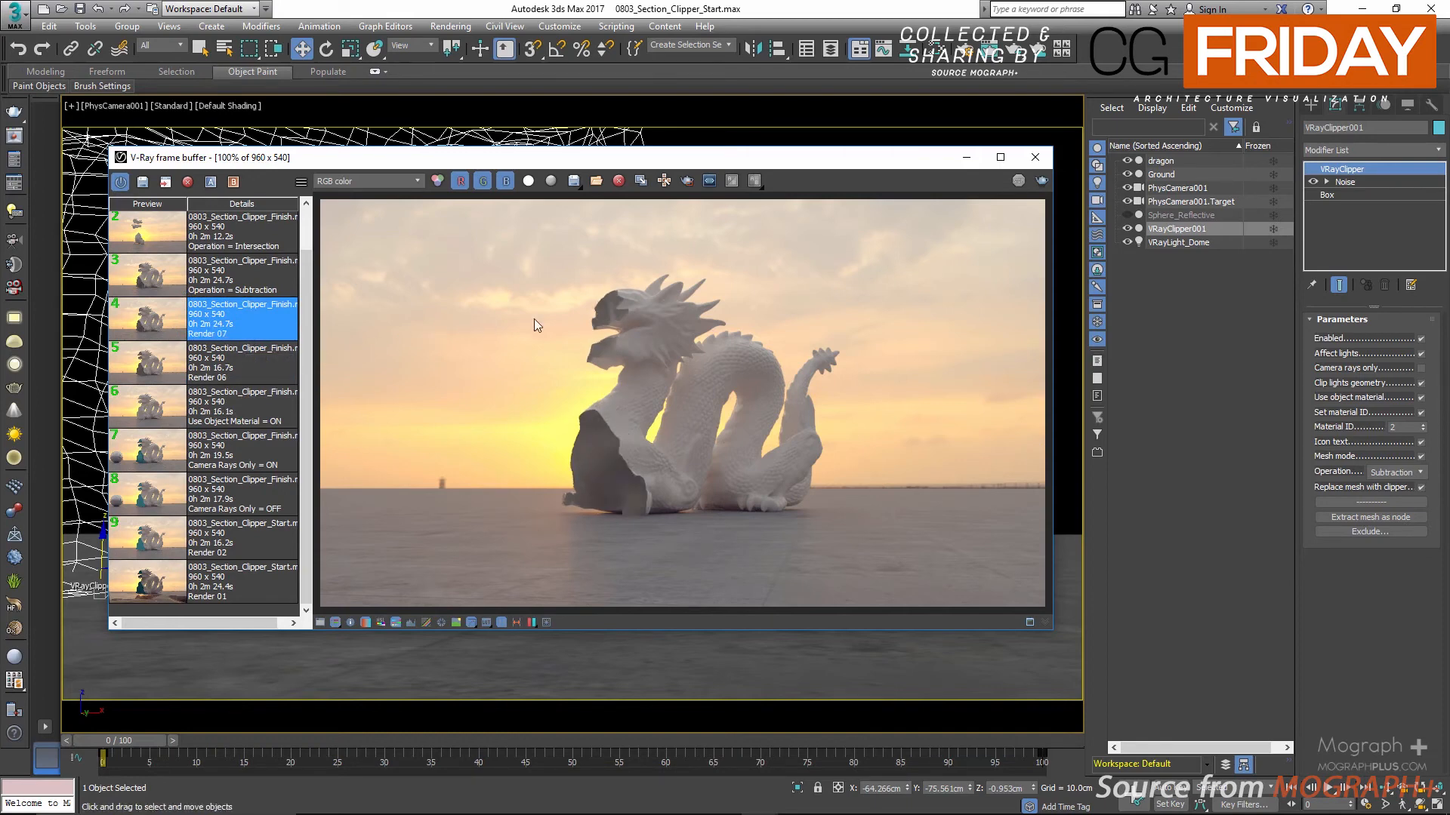
Check the clipper's Operation options without changing them, and view the stored "Operation = Subtraction" render.
{"action": "left_click", "coordinate": [1391, 472]}
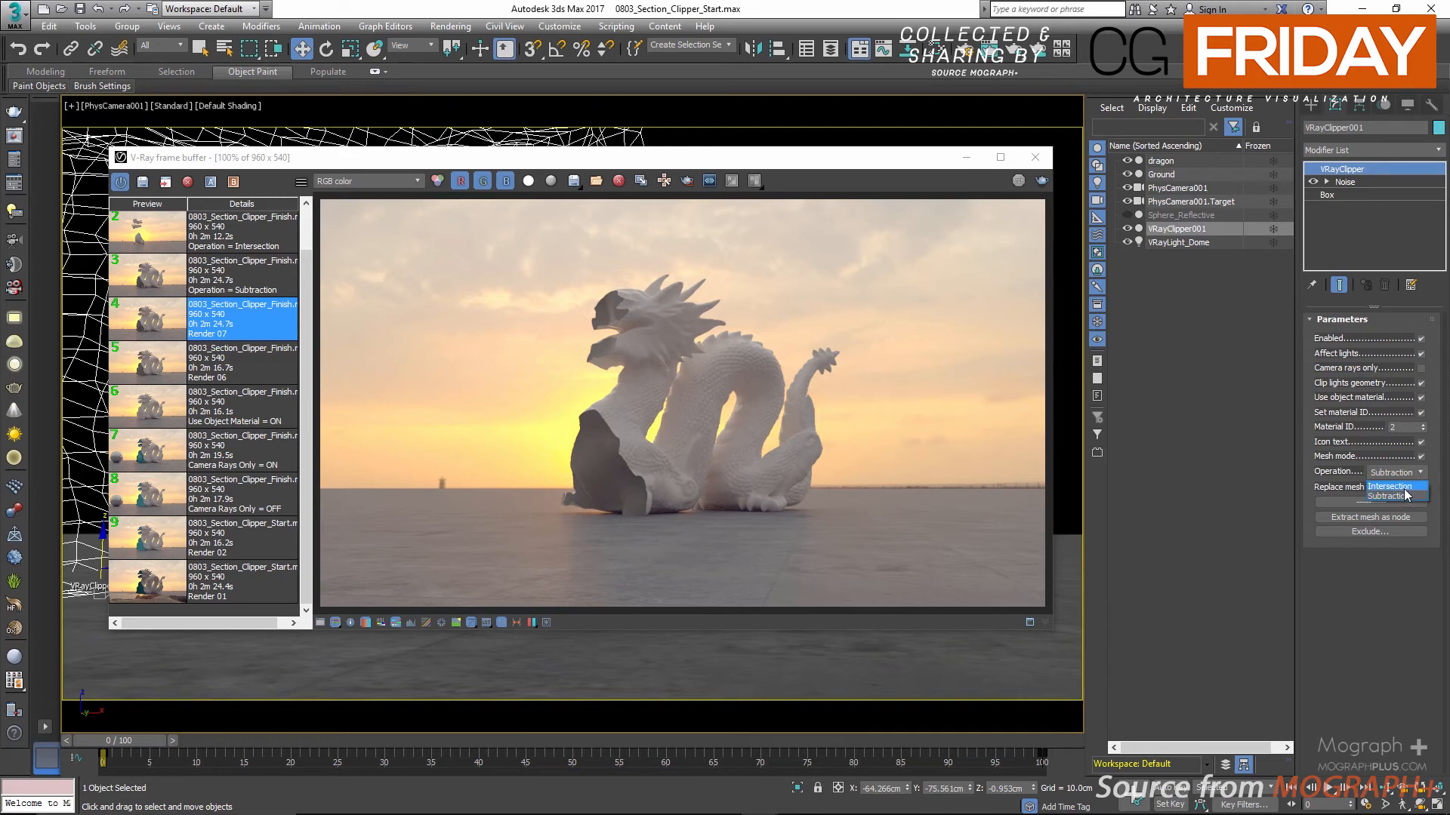
{"action": "left_click", "coordinate": [1270, 461]}
{"action": "left_click", "coordinate": [139, 293]}
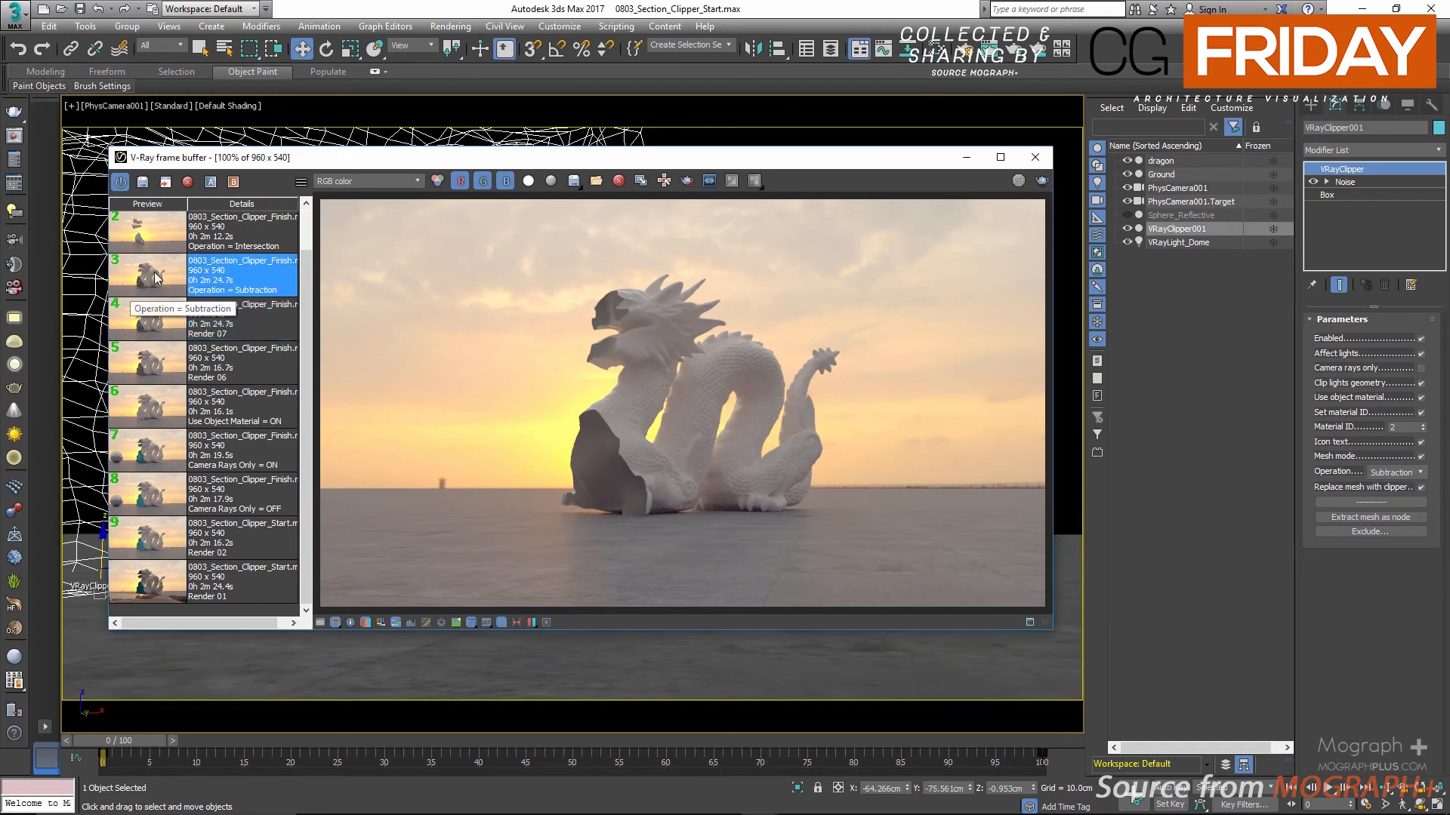
{"action": "scroll", "coordinate": [172, 365], "scroll_direction": "up", "scroll_amount": 1}
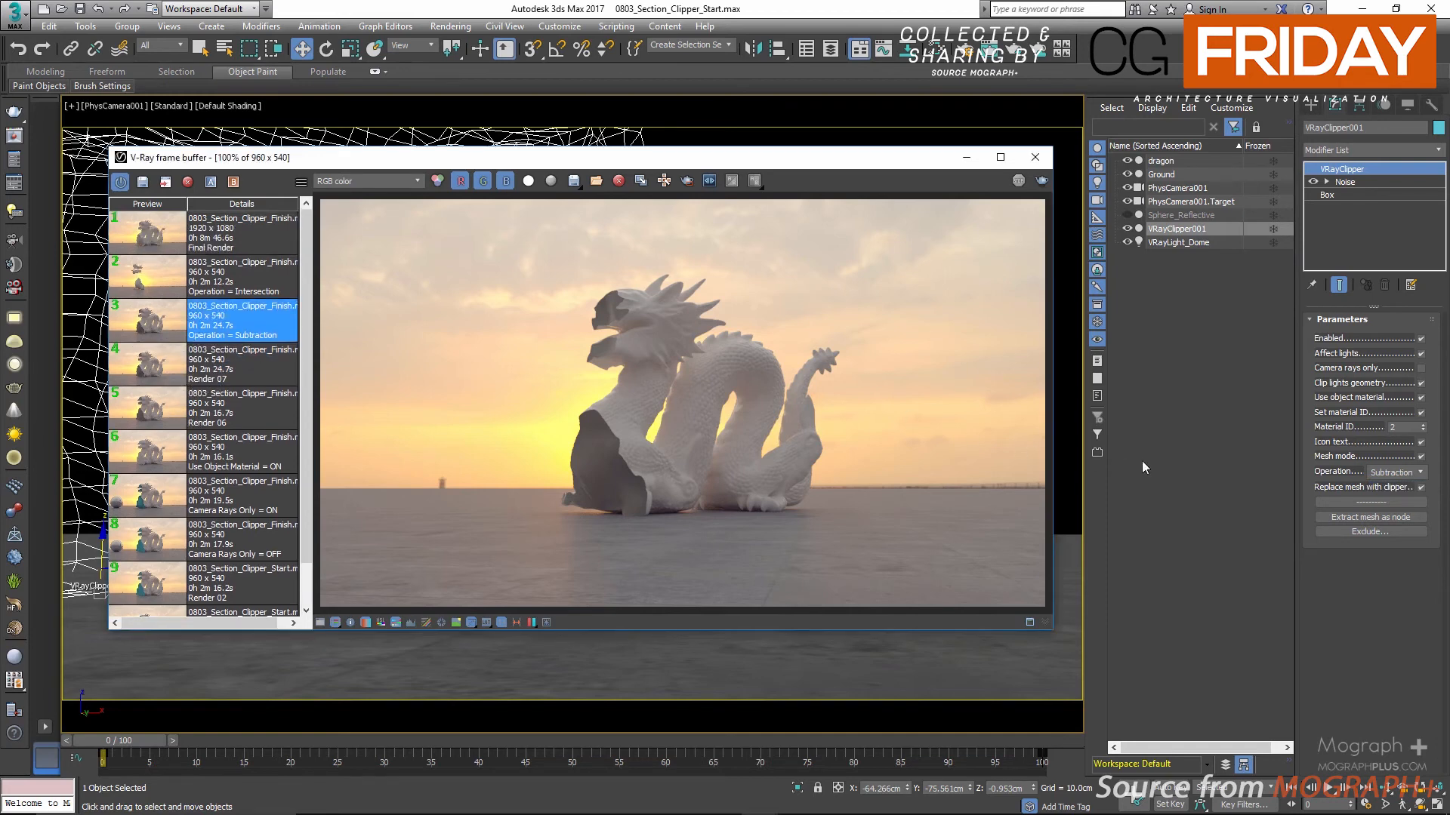
Set the clipper's Operation to Intersection and view the stored "Operation = Intersection" render.
{"action": "left_click", "coordinate": [1378, 468]}
{"action": "left_click", "coordinate": [1391, 483]}
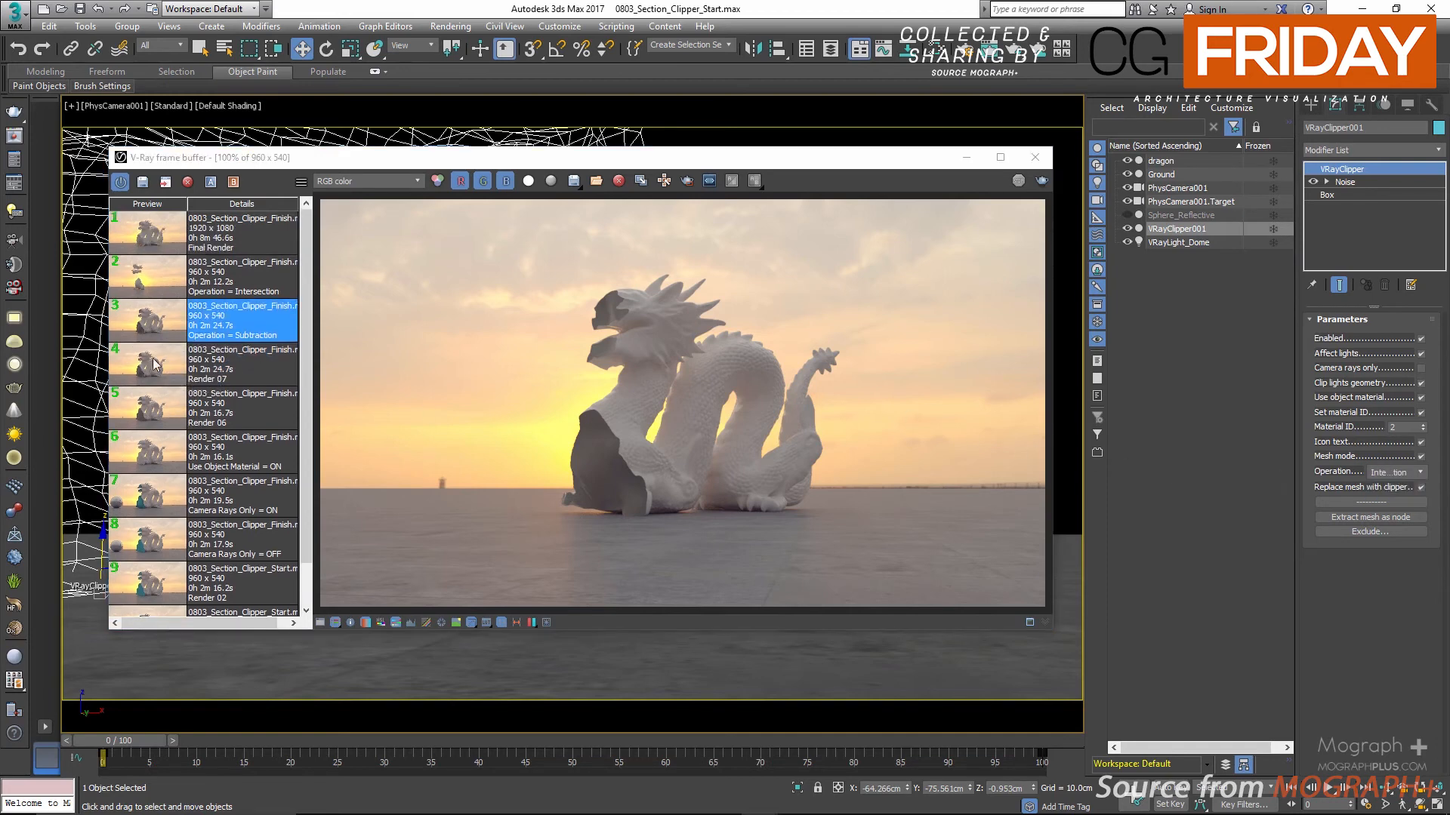
{"action": "left_click", "coordinate": [136, 285]}
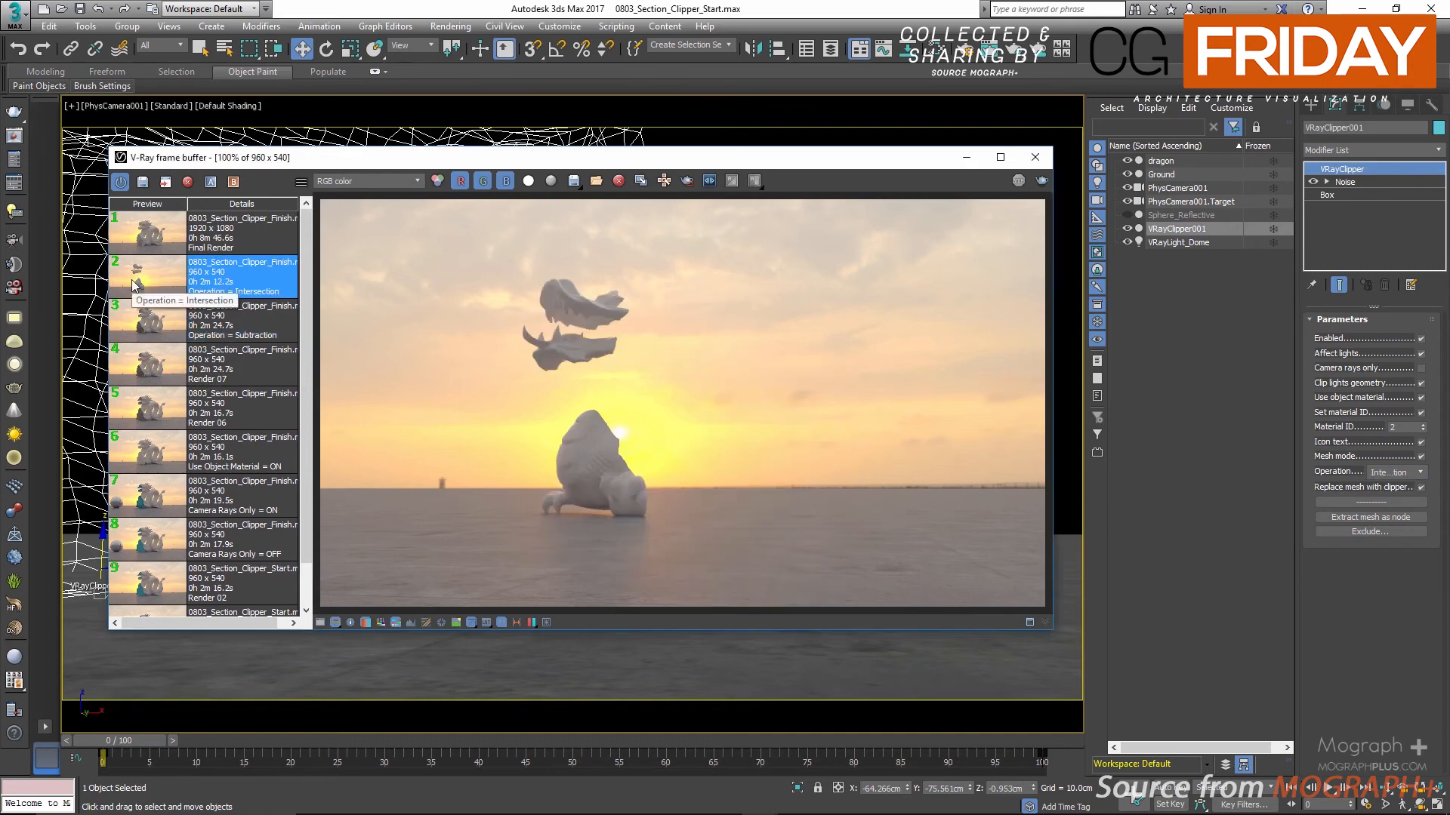
Examine the clipper mesh's overlap with the dragon in the perspective view, compare it with the render, and return to the camera view.
{"action": "left_click_drag", "start_coordinate": [786, 150], "coordinate": [778, 548]}
{"action": "right_click", "coordinate": [813, 379]}
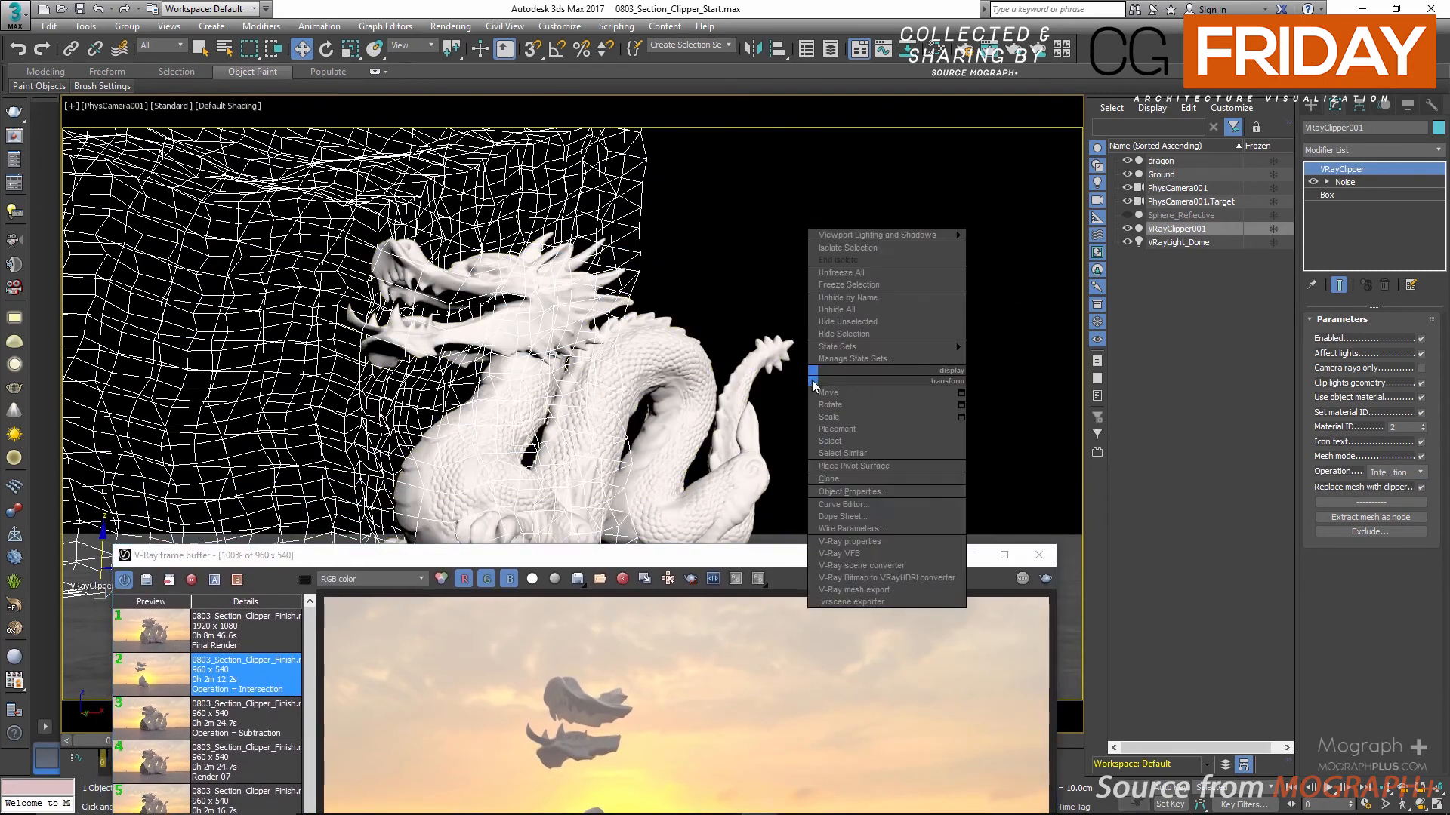
{"action": "key", "text": "p"}
{"action": "scroll", "coordinate": [738, 286], "scroll_direction": "down", "scroll_amount": 5}
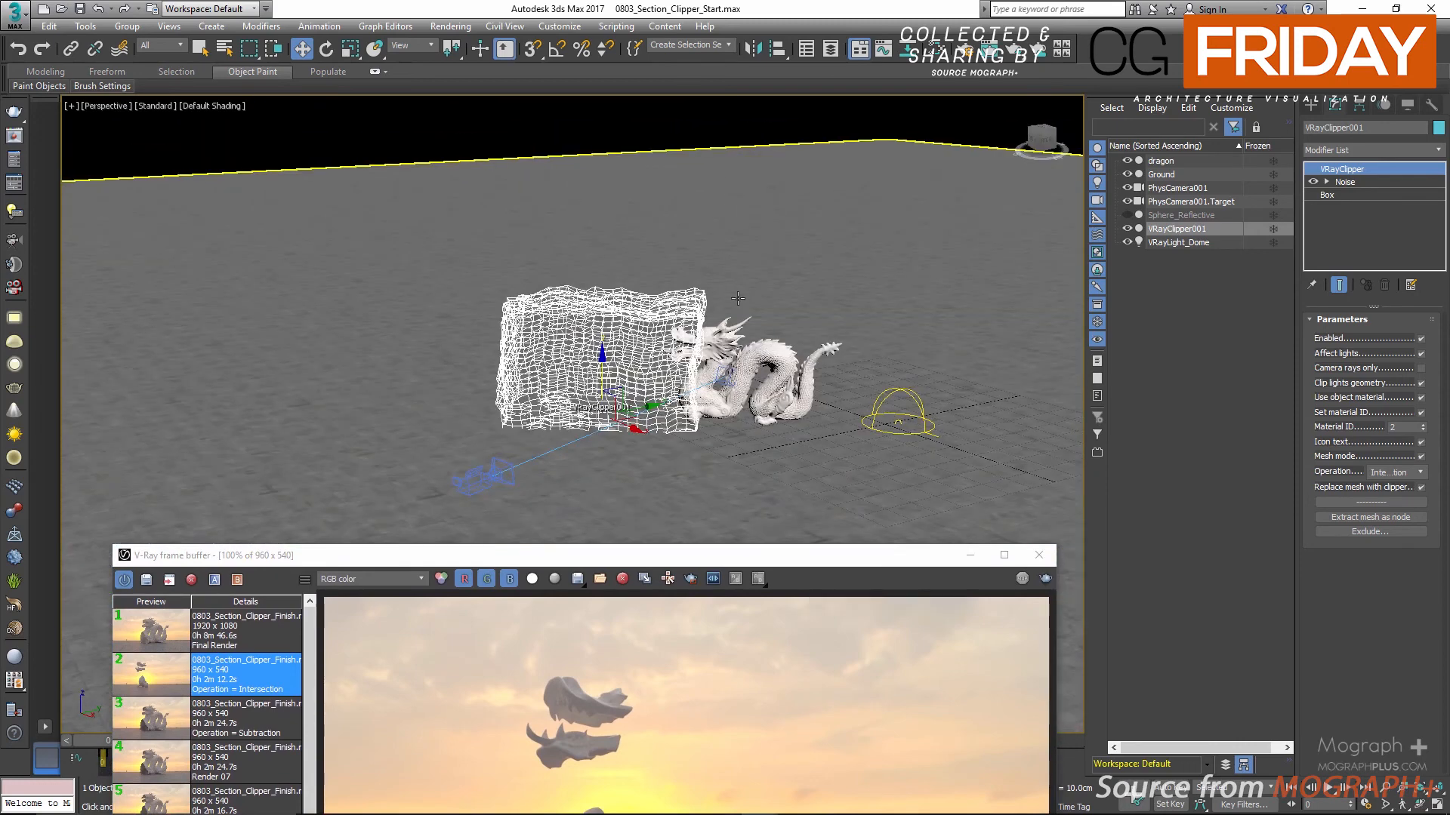
{"action": "left_click_drag", "start_coordinate": [736, 562], "coordinate": [731, 514]}
{"action": "key", "text": "c"}
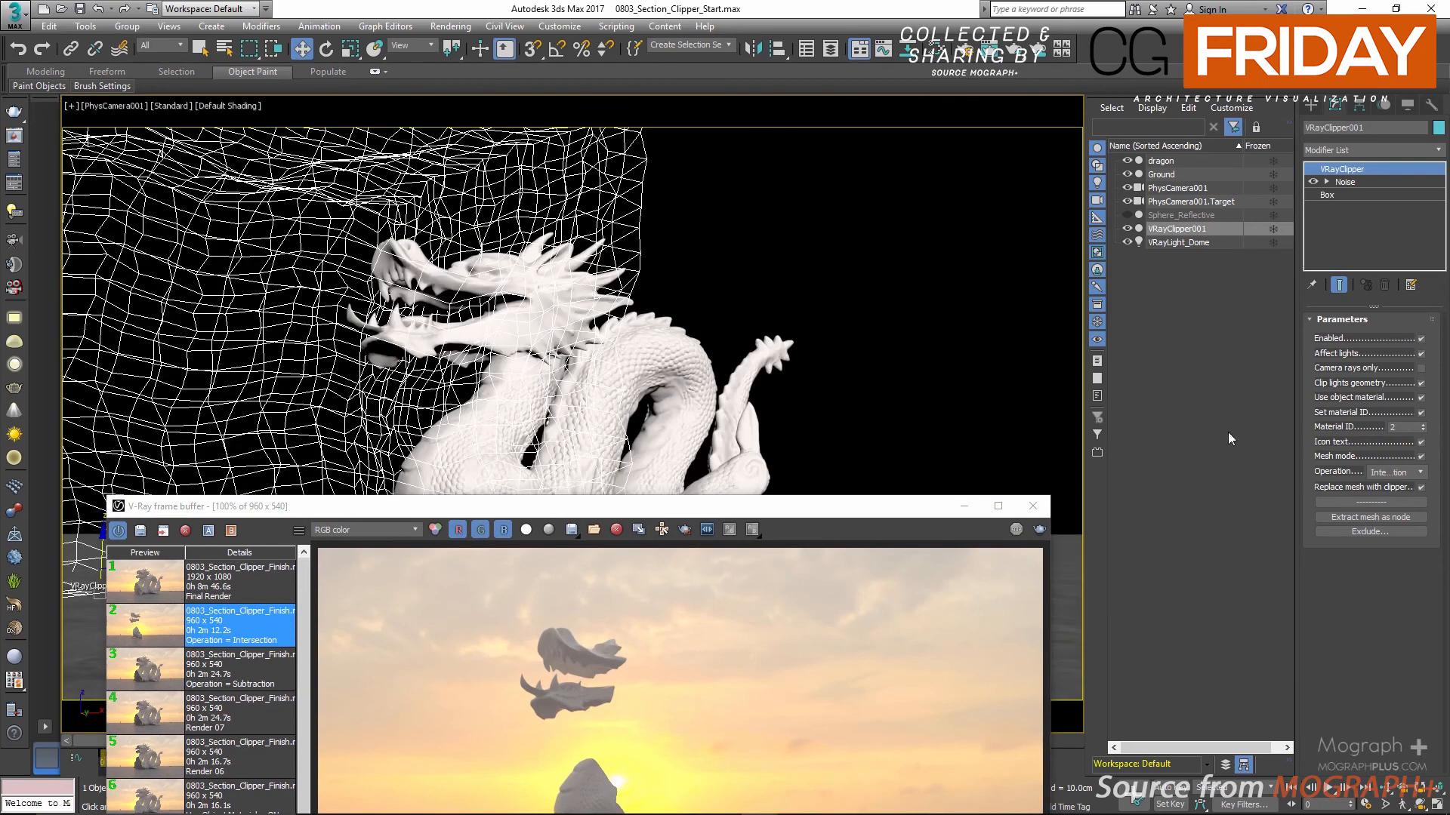
Set the clipper's Operation back to Subtraction and bring the whole frame buffer image into view.
{"action": "left_click", "coordinate": [1396, 472]}
{"action": "left_click", "coordinate": [1394, 495]}
{"action": "left_click_drag", "start_coordinate": [793, 506], "coordinate": [802, 277]}
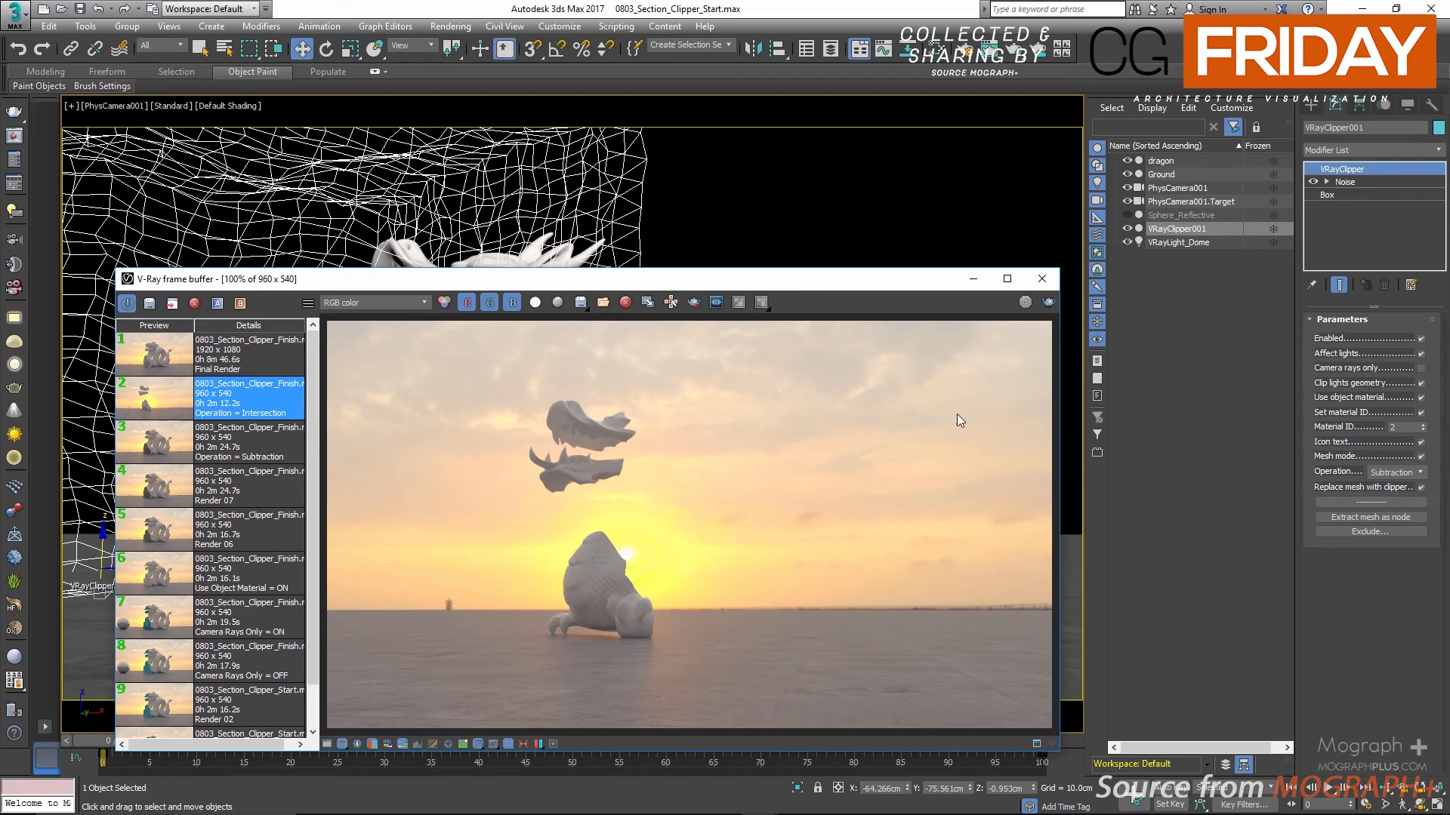
In the Slate Material Editor, lighten Material #60's overall color by setting its Value to 183.
{"action": "left_click", "coordinate": [713, 6]}
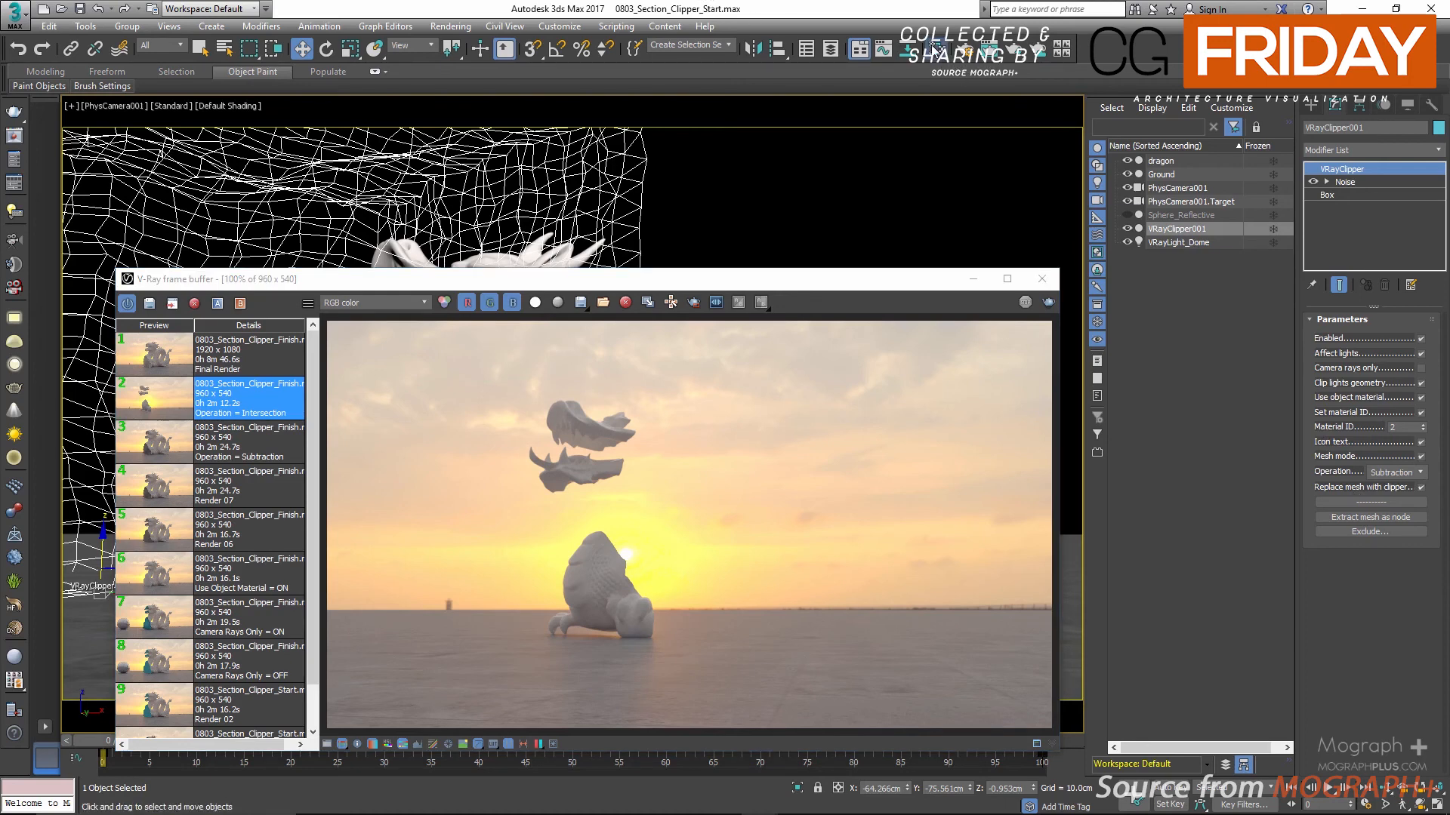
{"action": "left_click", "coordinate": [936, 49]}
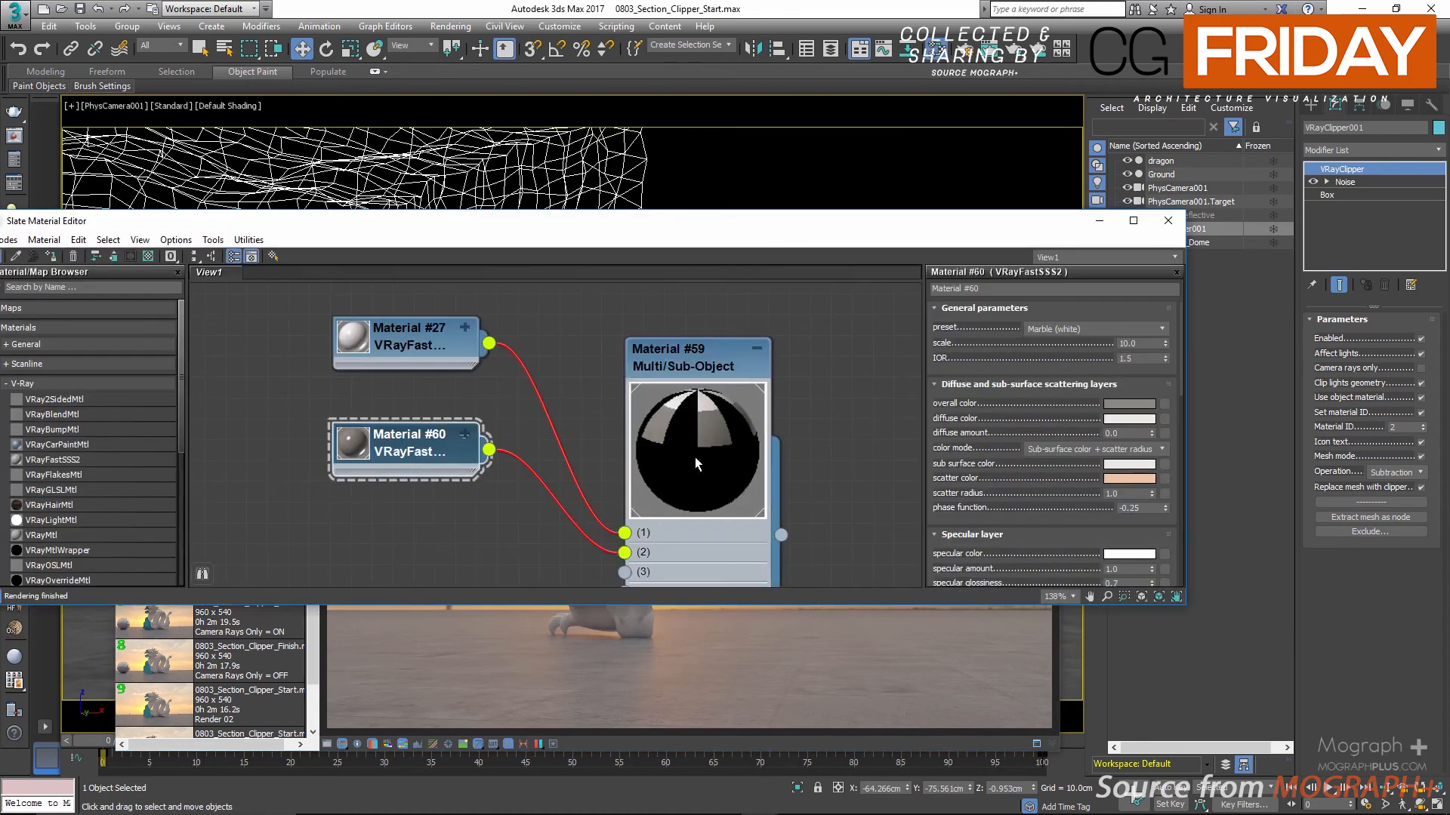
{"action": "left_click", "coordinate": [1125, 404]}
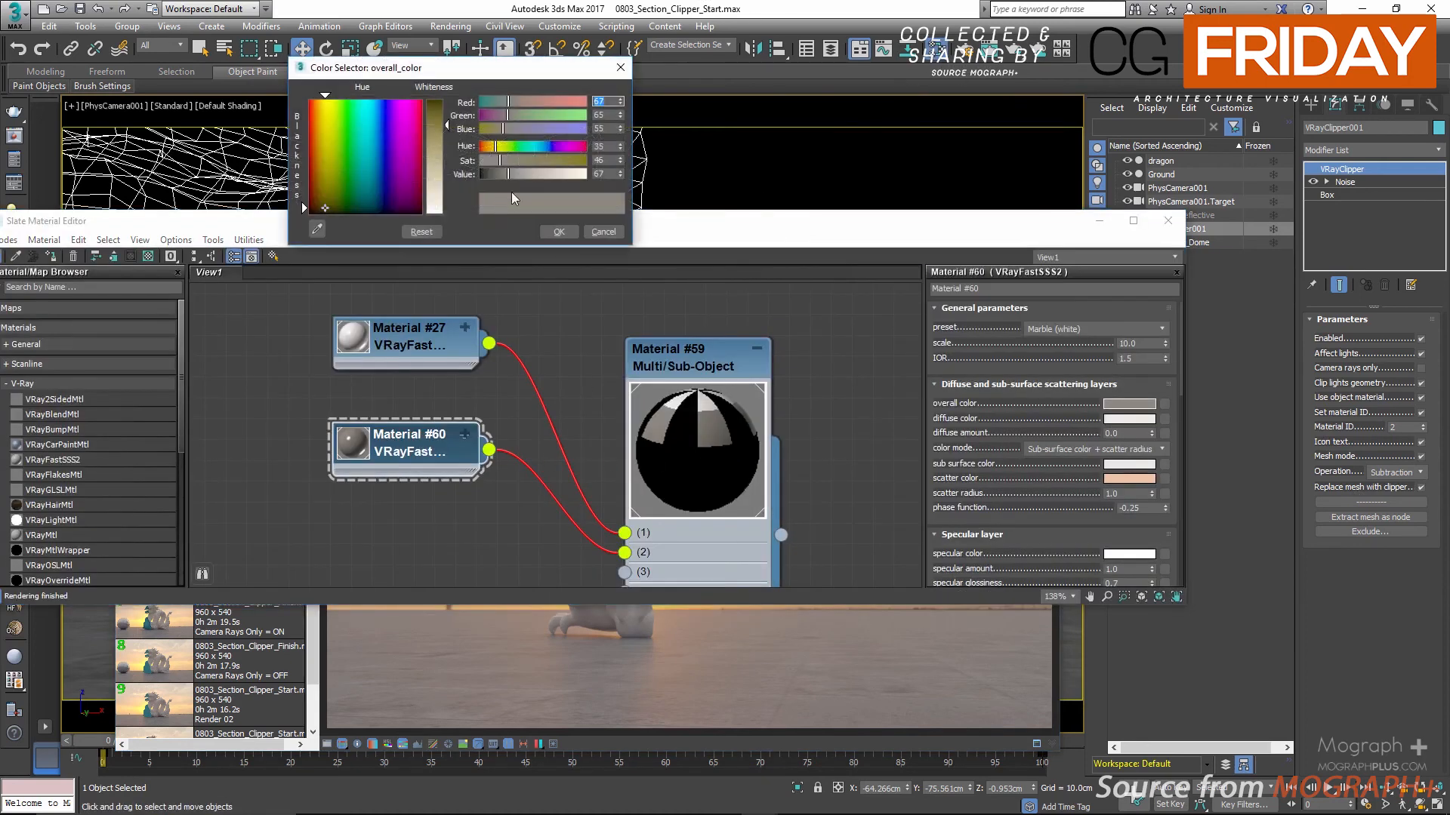
{"action": "double_click", "coordinate": [609, 175]}
{"action": "type", "text": "183"}
{"action": "key", "text": "Tab"}
{"action": "left_click", "coordinate": [545, 230]}
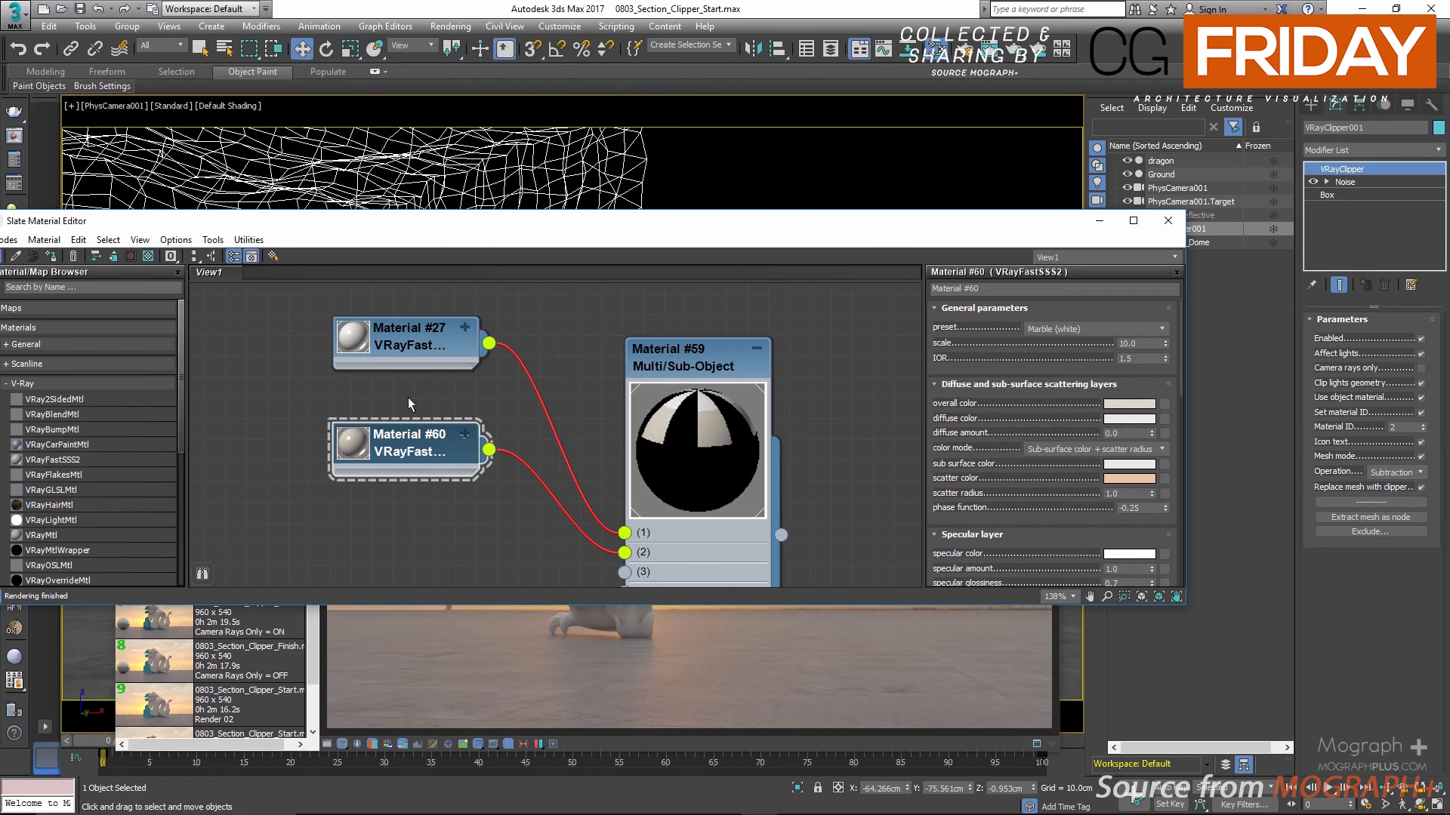
Enlarge the previews of Material #60 and Material #27, arrange the nodes apart for comparison, and close the material editor.
{"action": "double_click", "coordinate": [353, 450]}
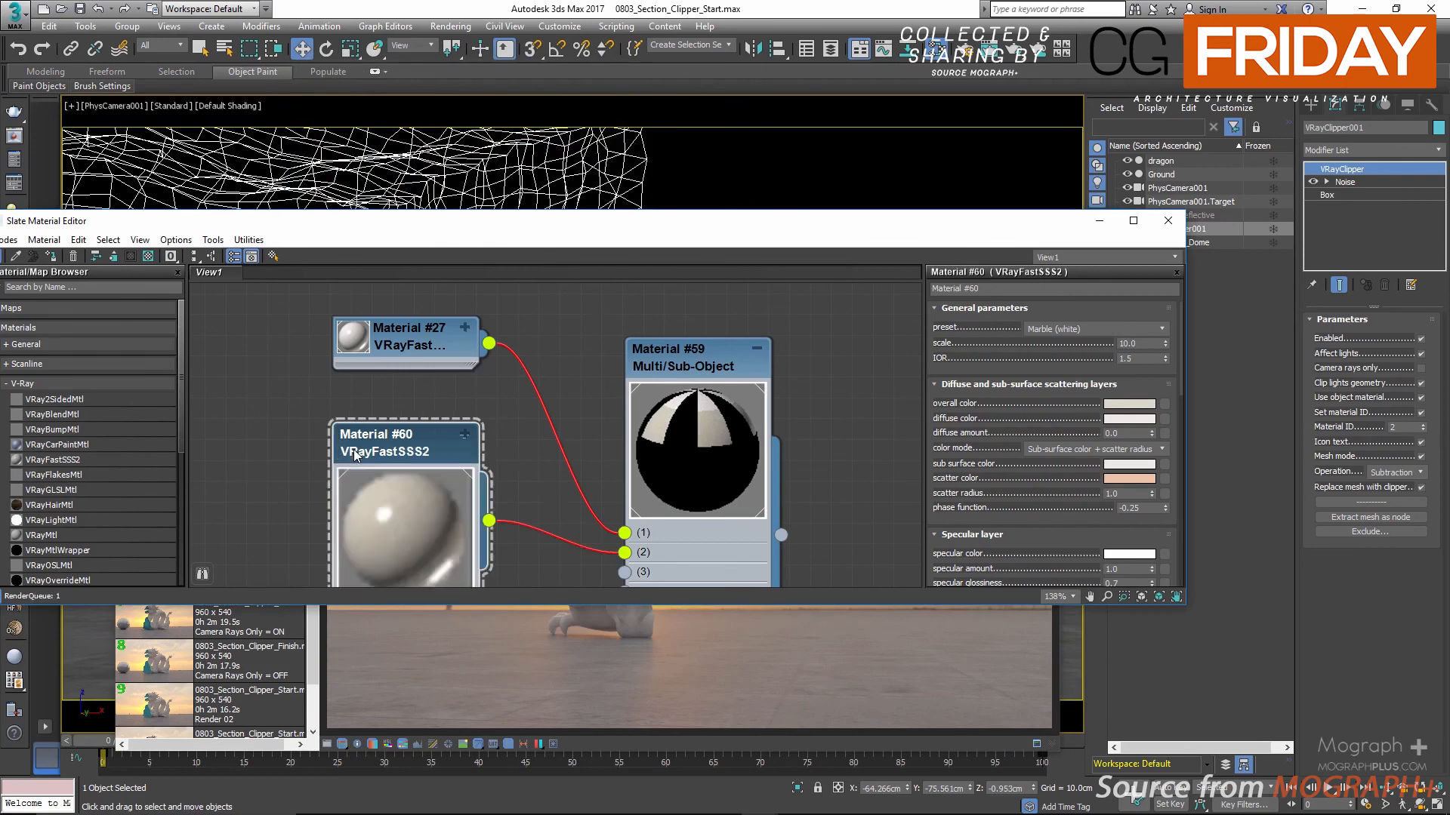
{"action": "double_click", "coordinate": [355, 339]}
{"action": "left_click_drag", "start_coordinate": [393, 346], "coordinate": [372, 305]}
{"action": "scroll", "coordinate": [316, 447], "scroll_direction": "down", "scroll_amount": 2}
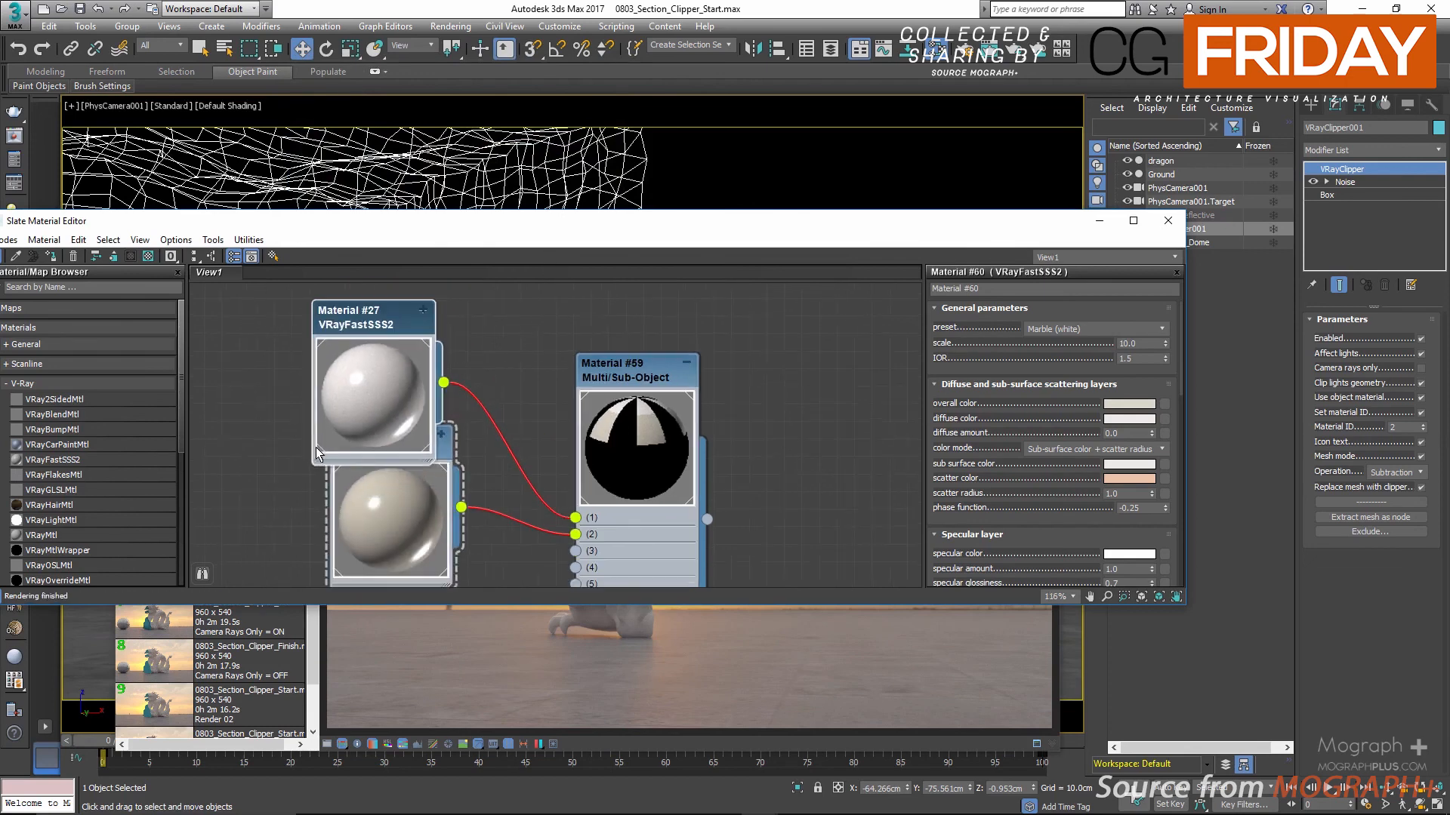
{"action": "middle_click_drag", "start_coordinate": [316, 447], "coordinate": [458, 421]}
{"action": "left_click_drag", "start_coordinate": [509, 474], "coordinate": [493, 537]}
{"action": "left_click", "coordinate": [1168, 220]}
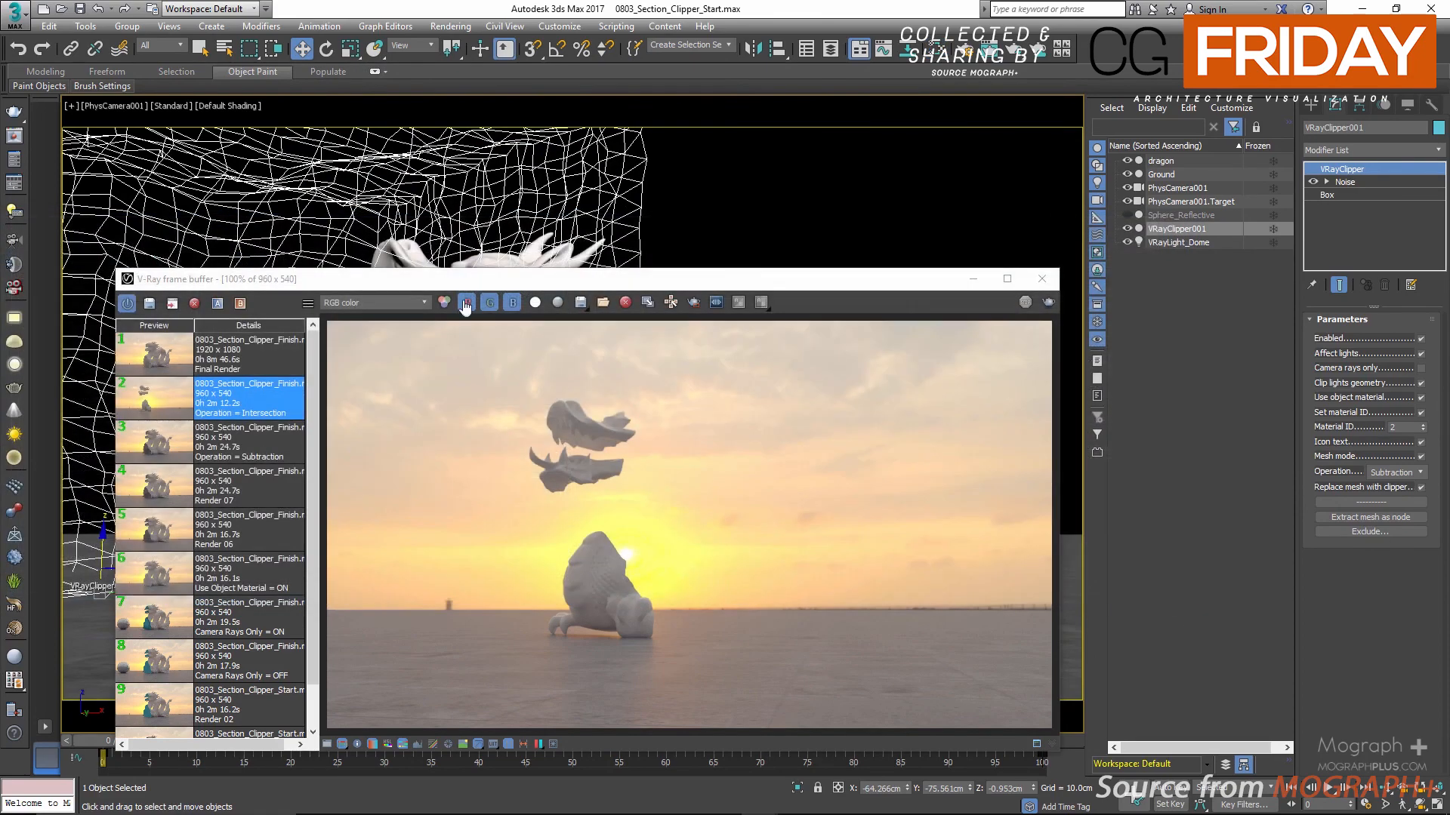
Load the stored Final Render in the maximized frame buffer and examine the sliced dragon at 50% and 100% zoom.
{"action": "left_click", "coordinate": [178, 354]}
{"action": "double_click", "coordinate": [743, 282]}
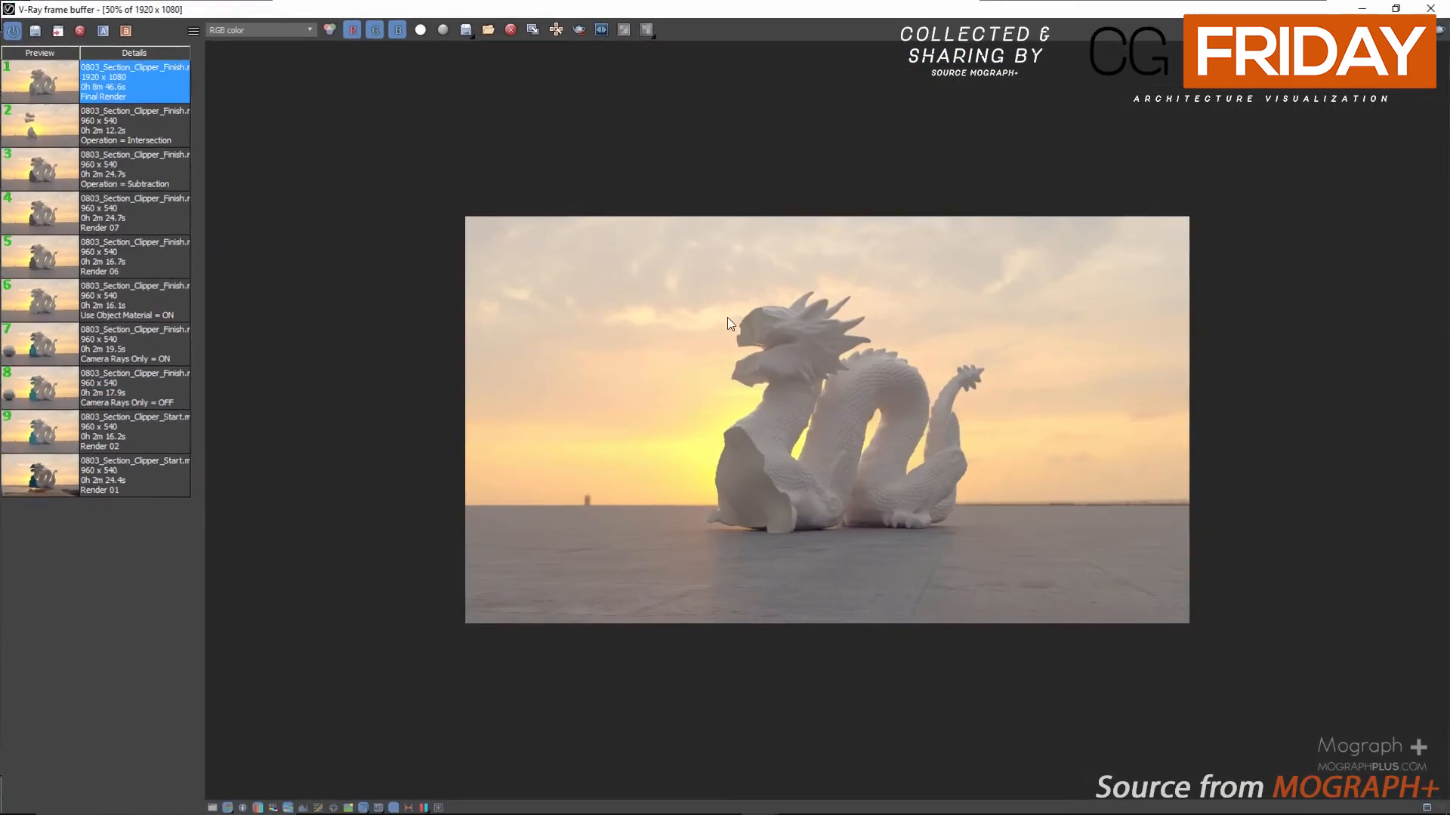
{"action": "double_click", "coordinate": [801, 489]}
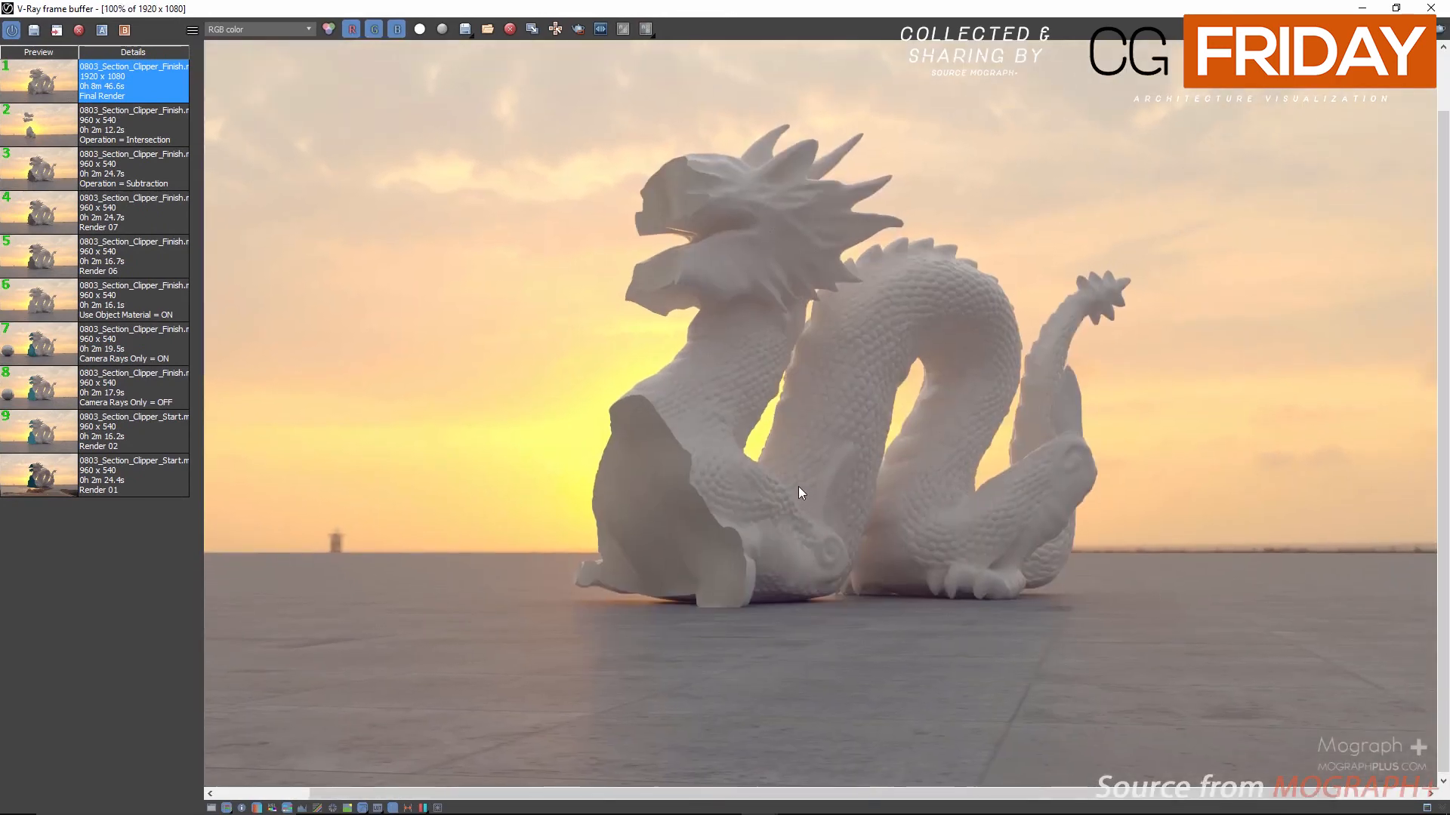
{"action": "double_click", "coordinate": [799, 486]}
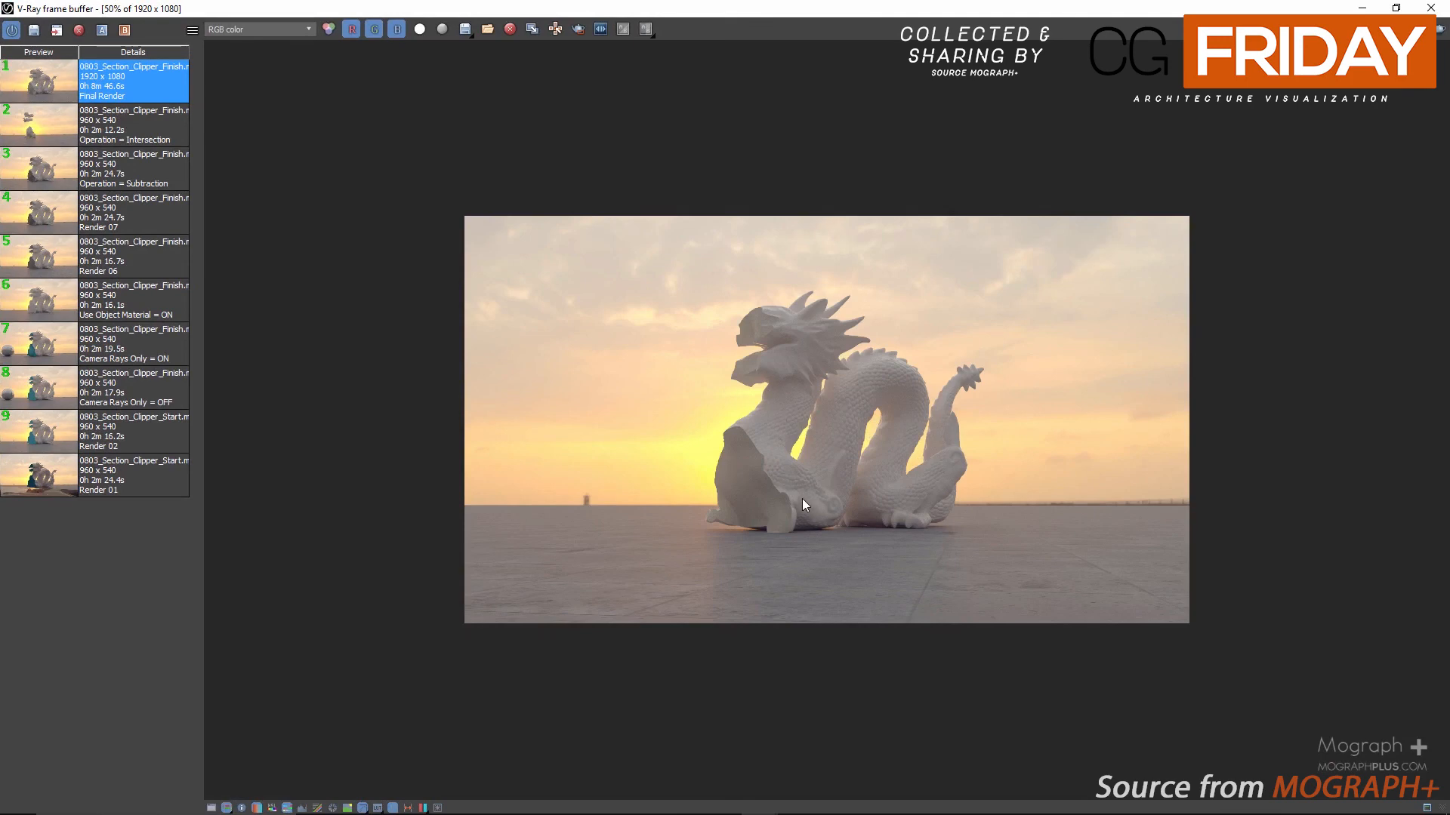
{"action": "double_click", "coordinate": [802, 498]}
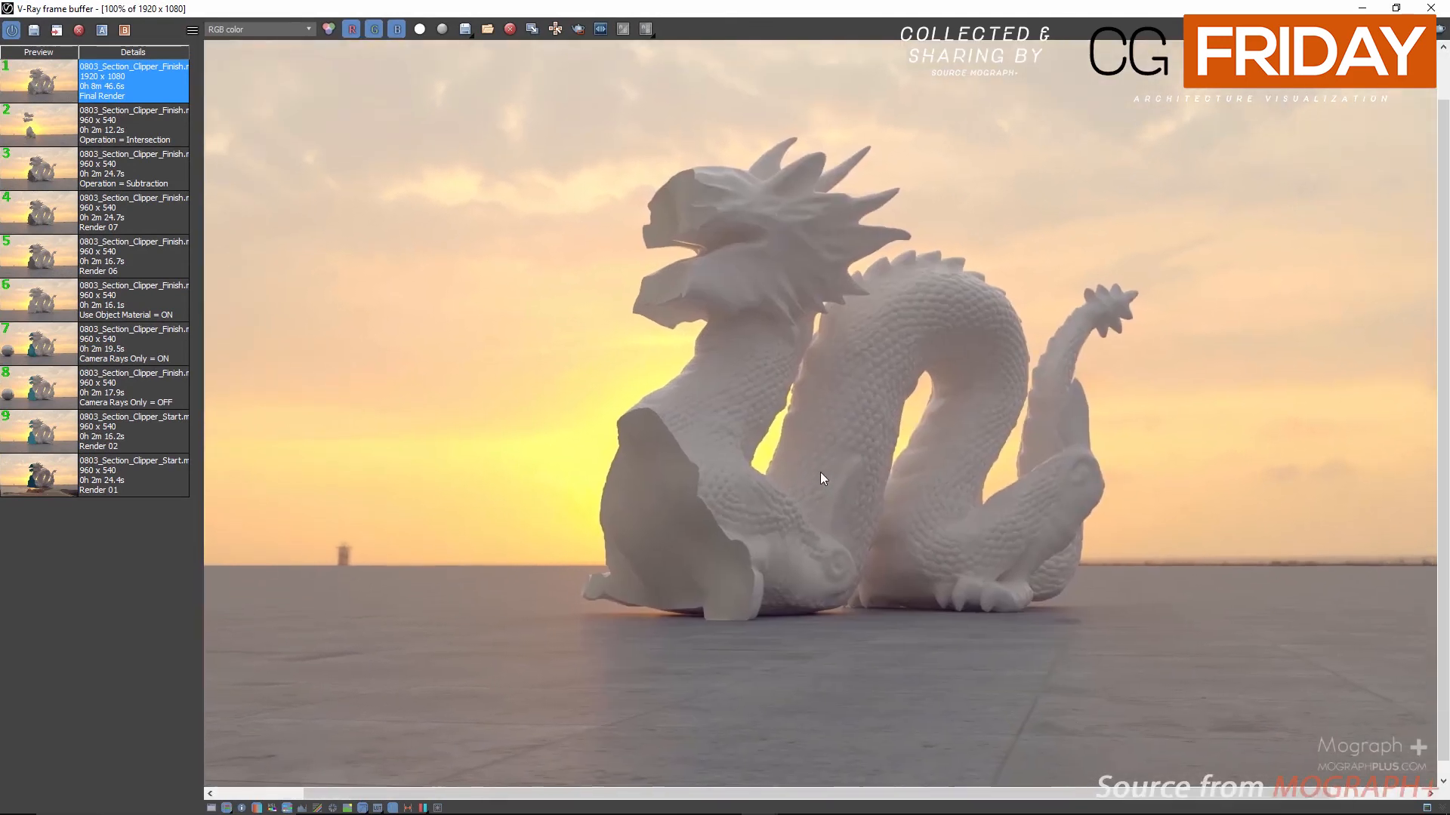
{"action": "double_click", "coordinate": [822, 478]}
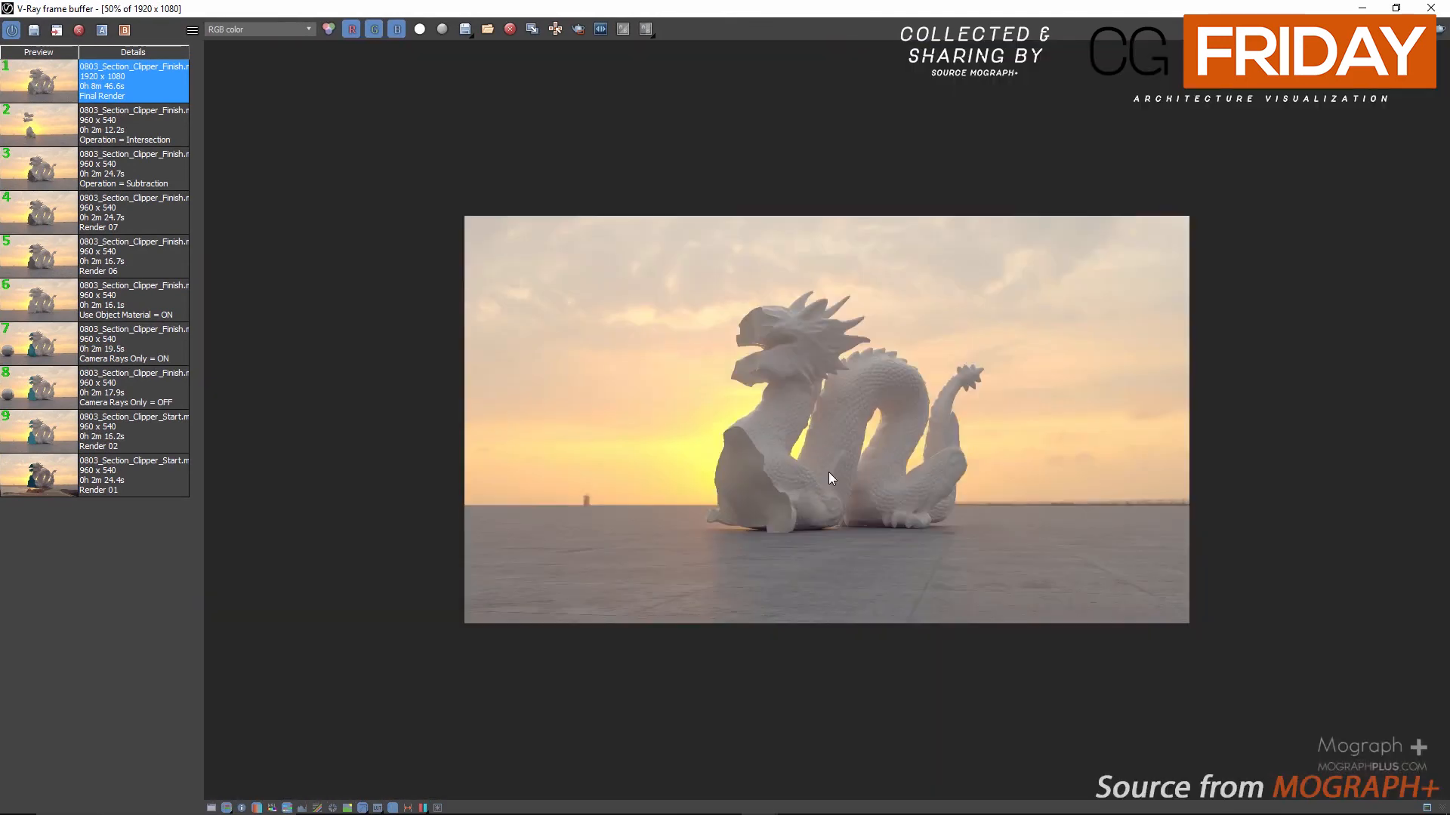
{"action": "double_click", "coordinate": [863, 478]}
{"action": "middle_click_drag", "start_coordinate": [946, 475], "coordinate": [970, 480]}
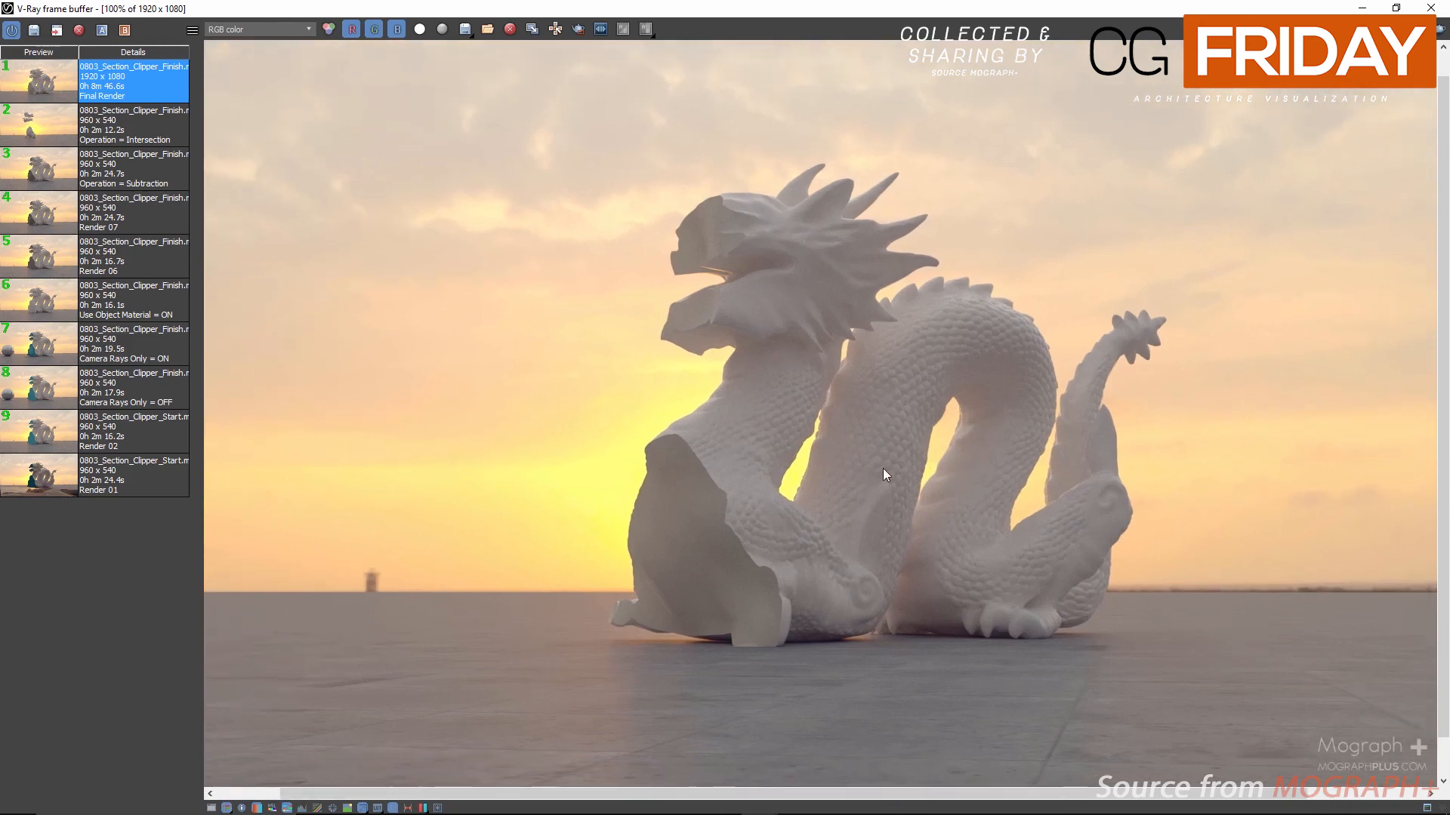